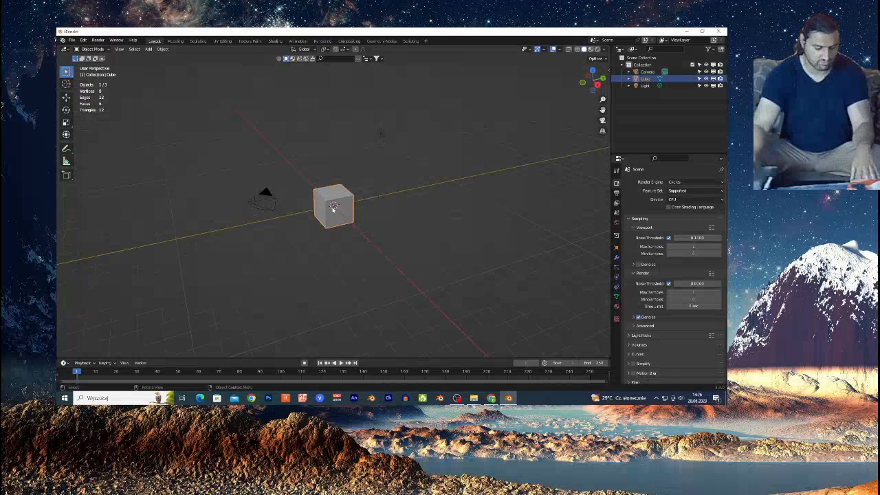
# Step: Delete the default cube and add a mesh cylinder at the origin
pyautogui.click(332, 210)
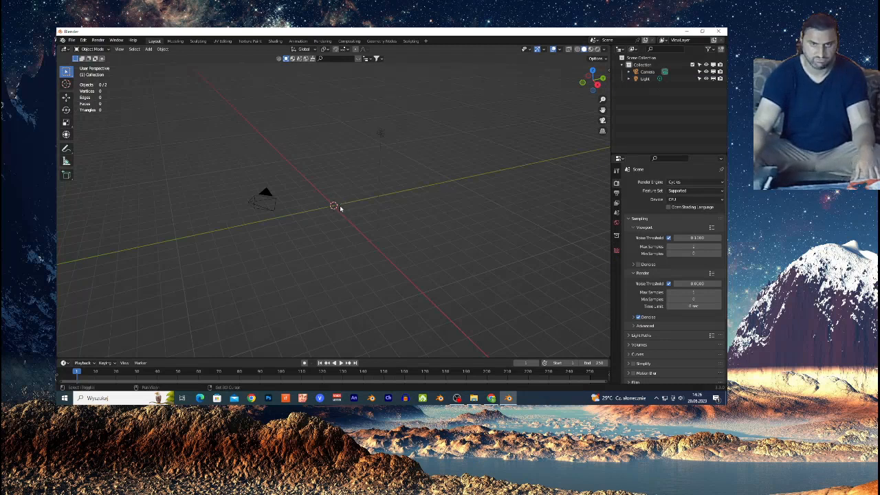
pyautogui.hotkey('shift', 'a')
pyautogui.moveTo(337, 200)
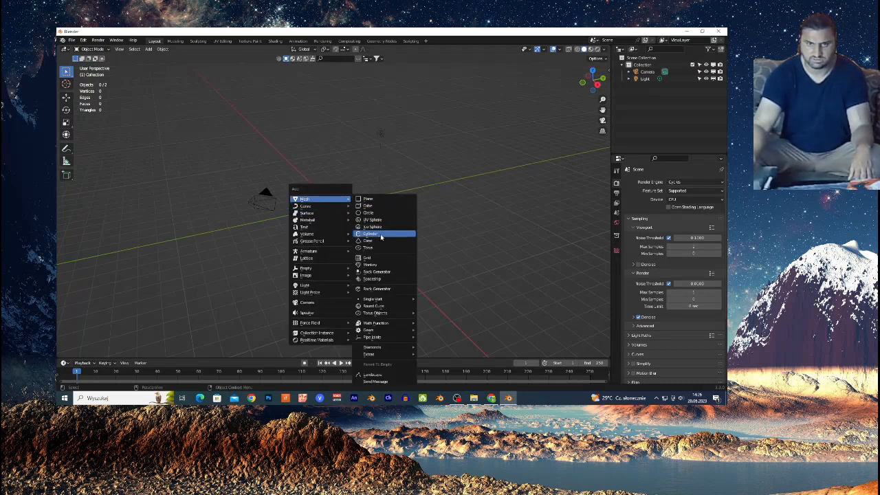
pyautogui.click(378, 235)
# Step: Scale the cylinder down along the Z axis into a flat disc
pyautogui.press('s')
pyautogui.press('z')
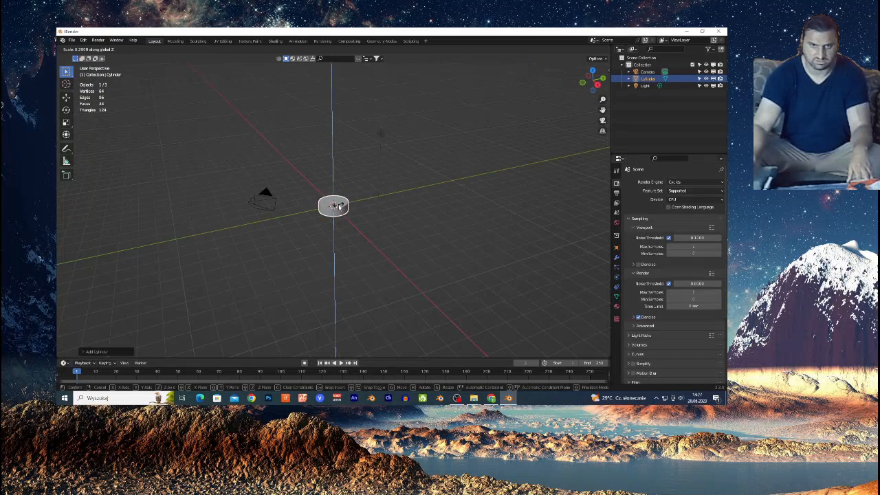
pyautogui.click(349, 228)
# Step: In face editing, extrude the cylinder's top face scaled to 0.9, and extrude it slightly upward to form the first tier
pyautogui.scroll(2, 348, 227)
pyautogui.scroll(5, 348, 226)
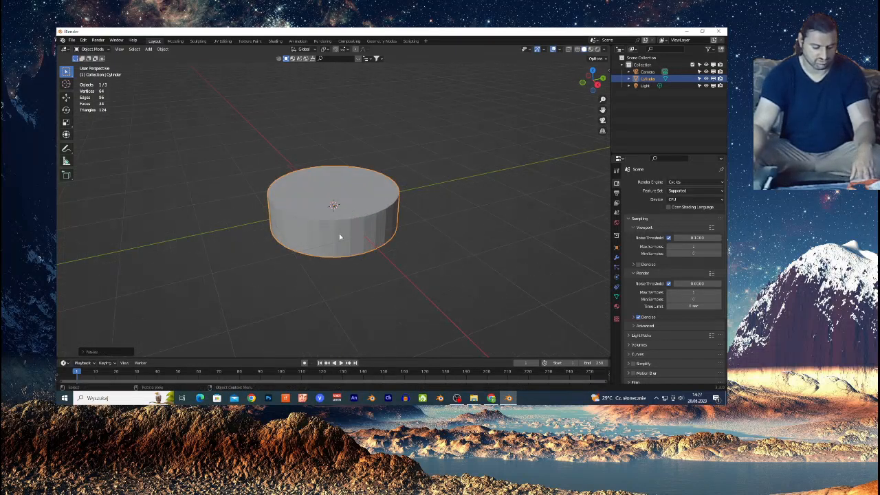
pyautogui.press('Tab')
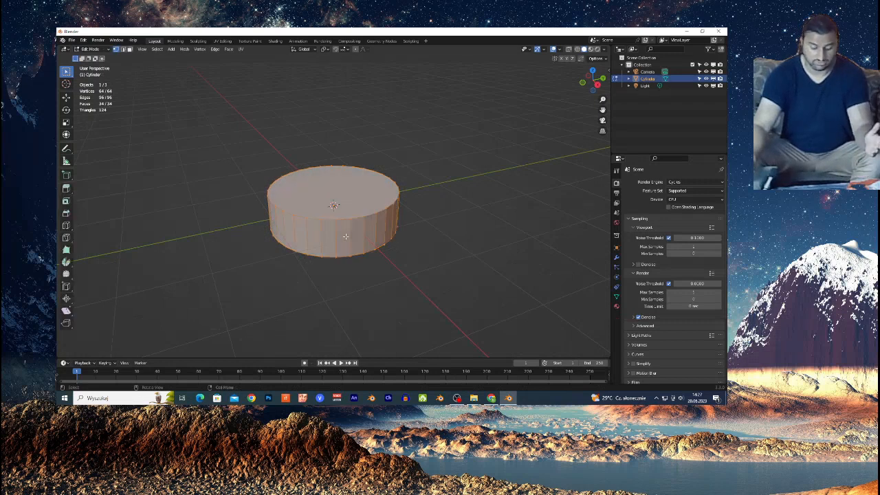
pyautogui.press('3')
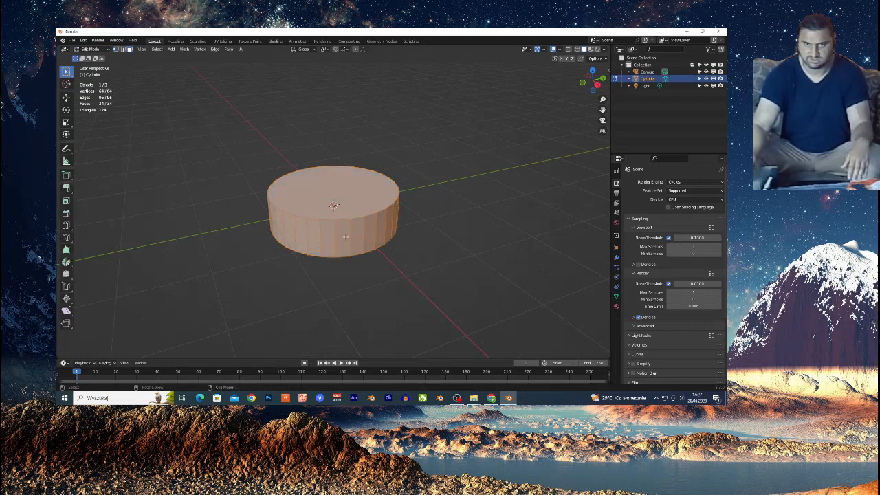
pyautogui.click(338, 204)
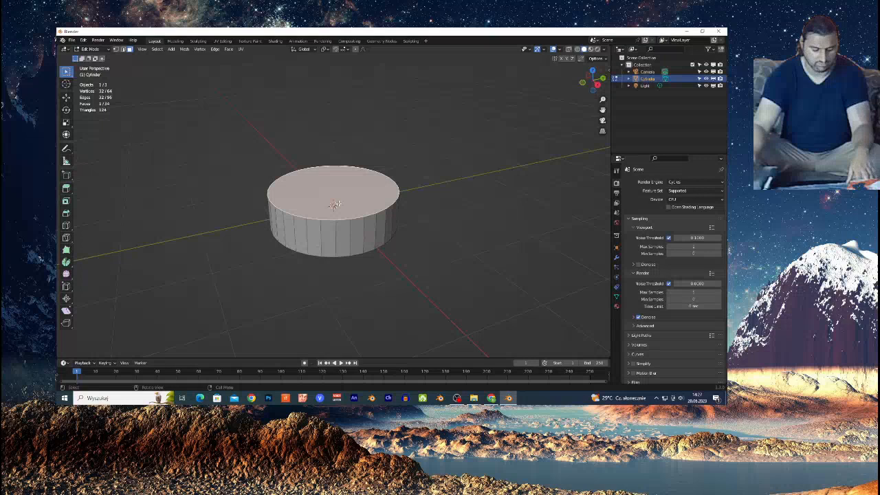
pyautogui.write('es0.9')
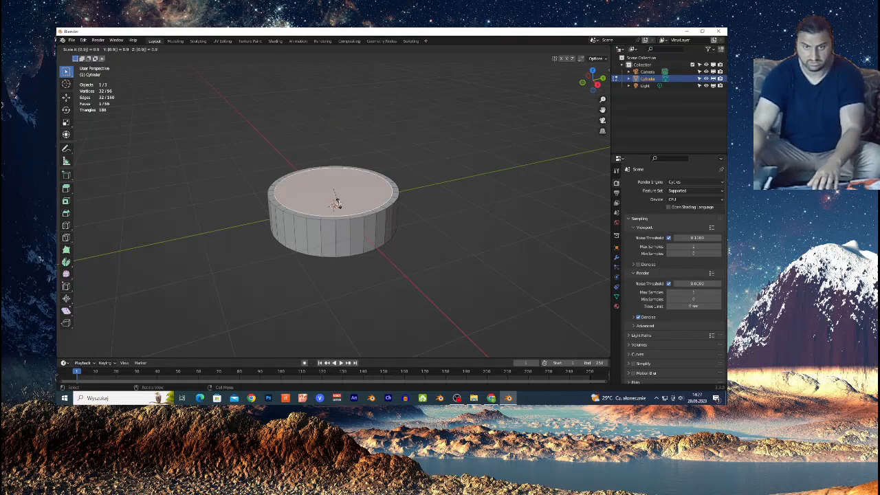
pyautogui.press('Return')
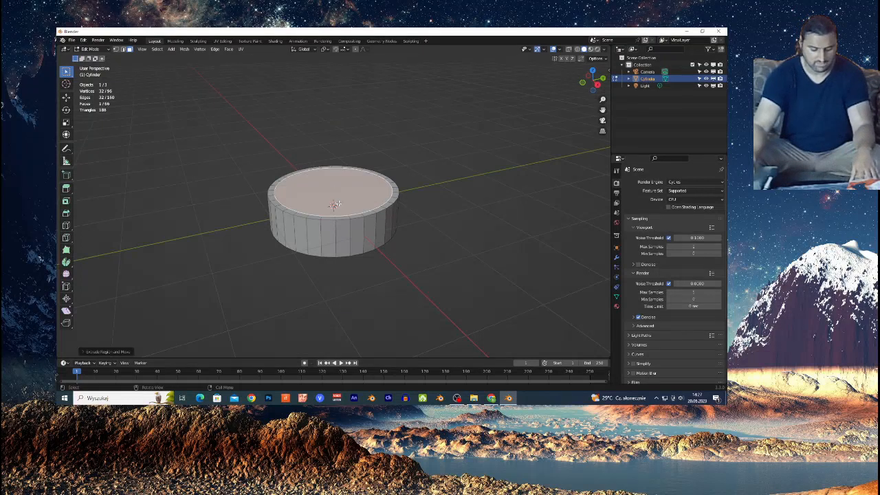
pyautogui.press('e')
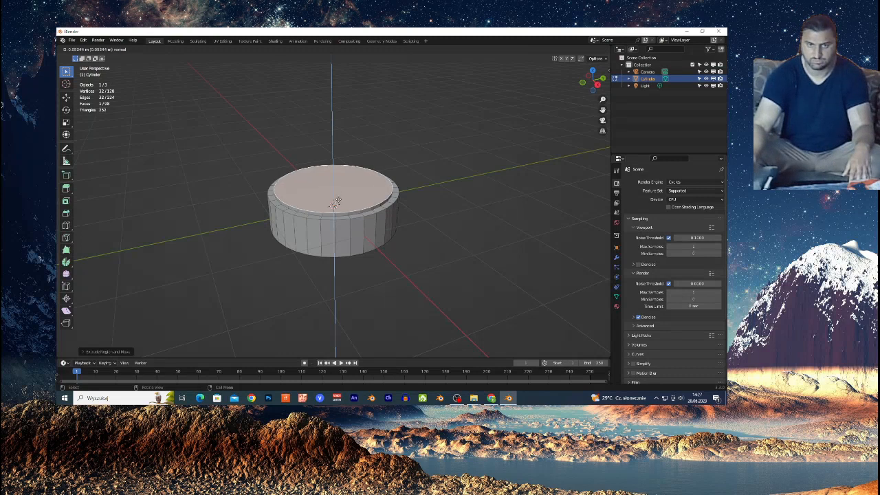
pyautogui.click(336, 202)
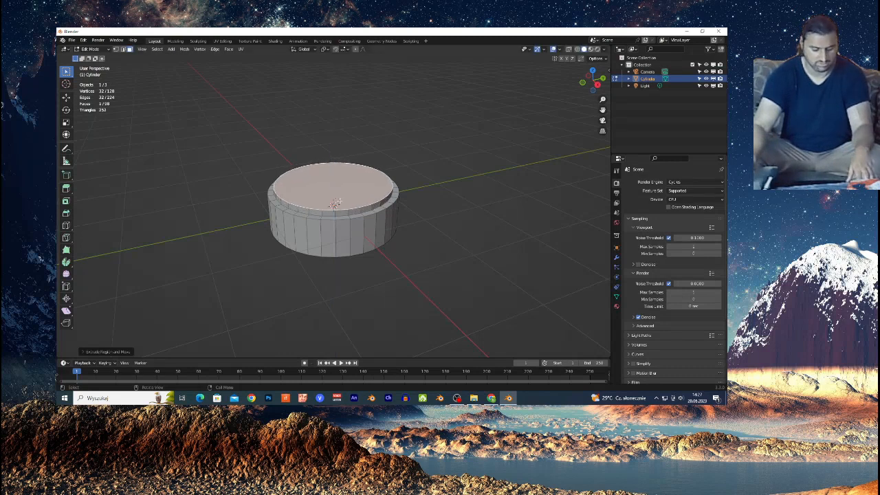
# Step: Extrude the raised top face scaled to 0.8, and extrude it slightly upward to form the second tier
pyautogui.press('e')
pyautogui.click(338, 201)
pyautogui.write('s0.8')
pyautogui.press('Return')
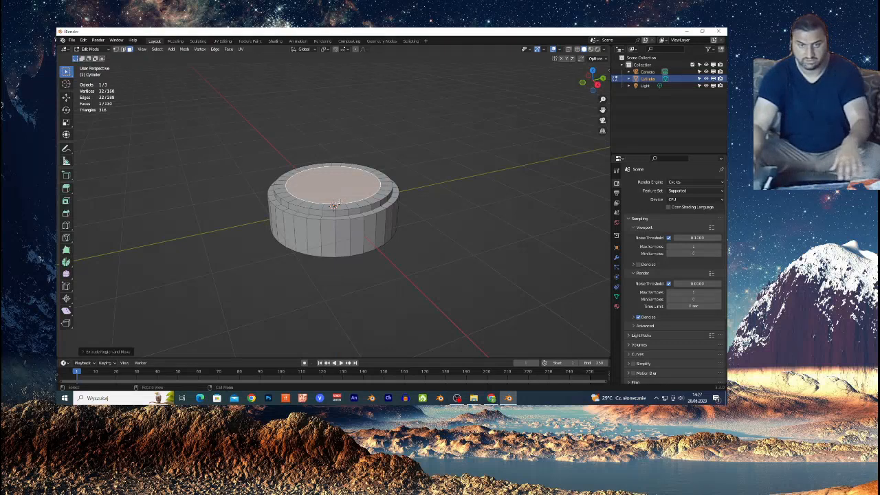
pyautogui.press('e')
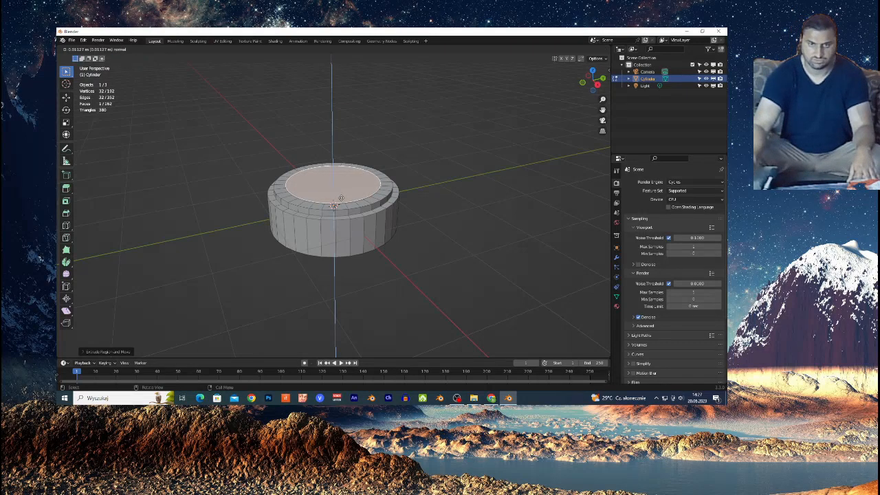
pyautogui.click(341, 196)
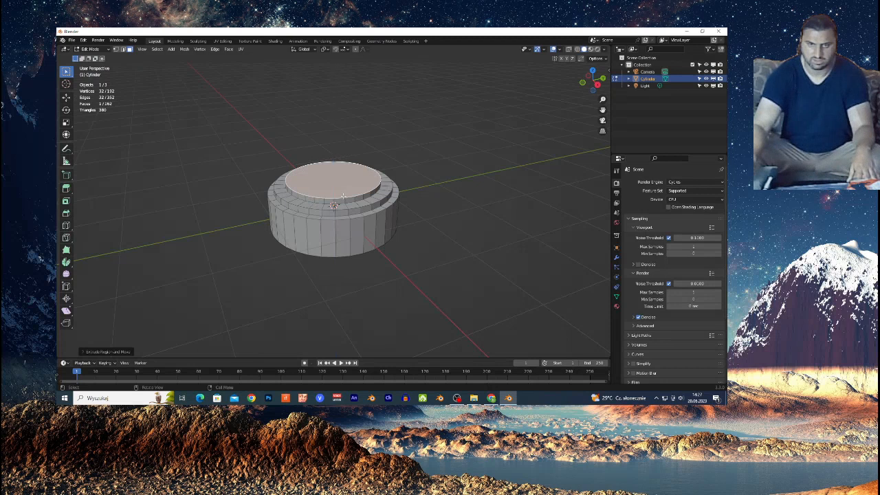
# Step: Check the reference video in the browser, and in Blender extrude the top face inward and upward to form the third tier
pyautogui.click(490, 397)
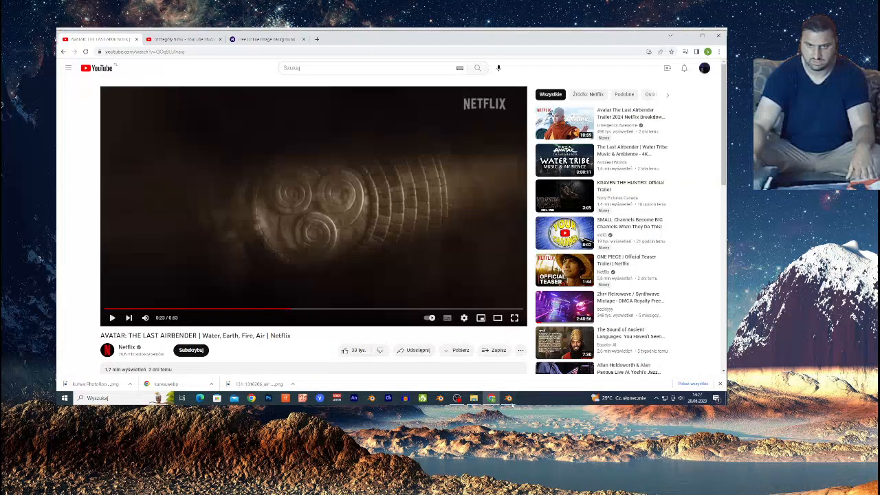
pyautogui.click(508, 398)
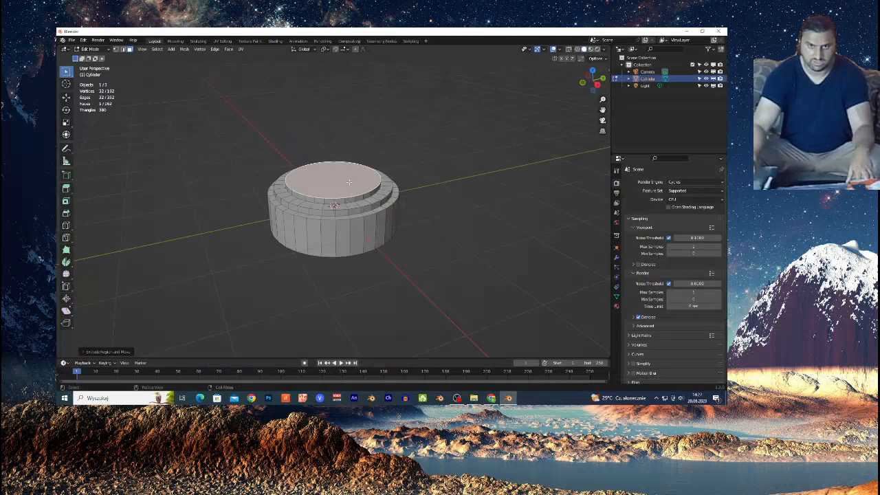
pyautogui.press('i')
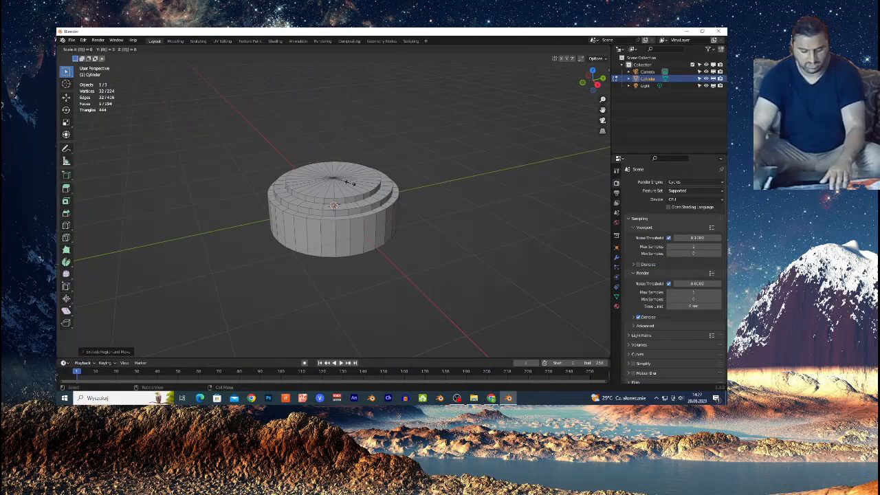
pyautogui.click(350, 182)
pyautogui.press('e')
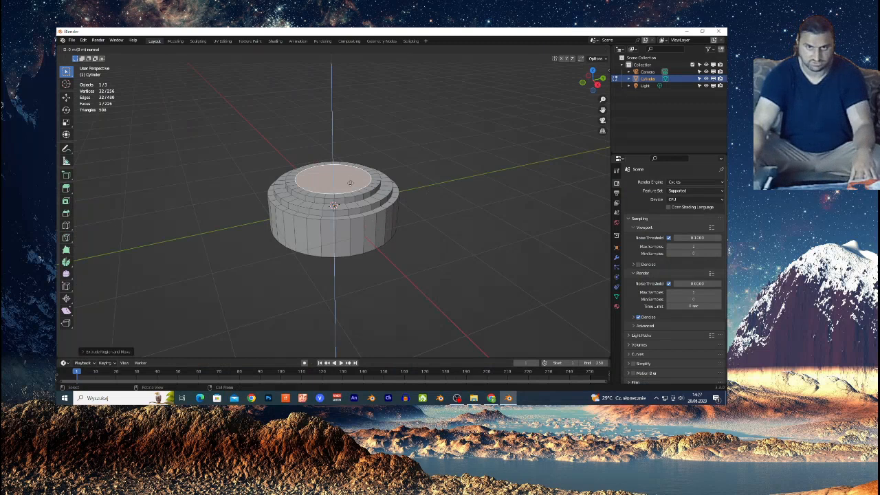
pyautogui.click(351, 179)
# Step: Extrude the third tier's top face scaled to 0.8, and extrude it slightly upward to form the fourth tier
pyautogui.write('es0.8')
pyautogui.press('Return')
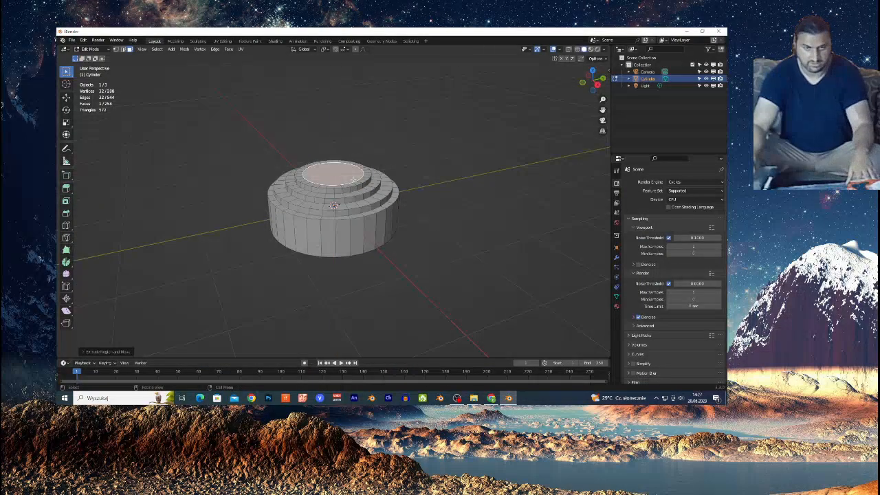
pyautogui.press('e')
pyautogui.click(354, 177)
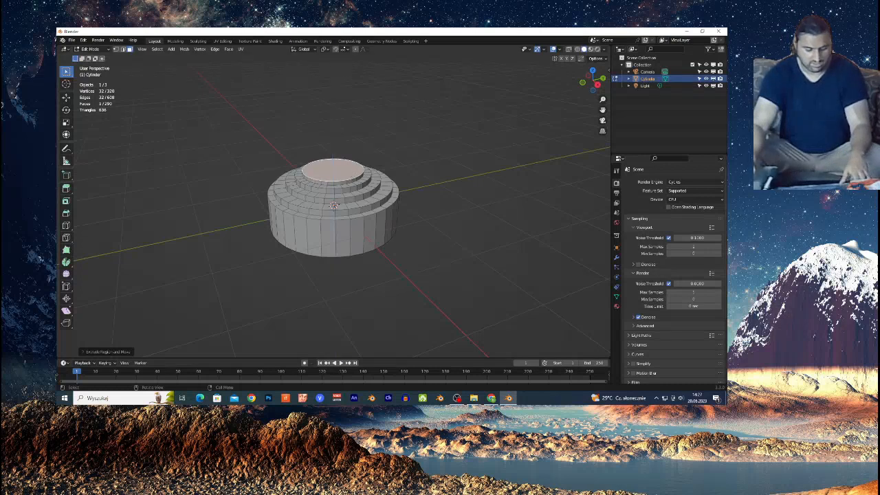
# Step: Extrude the fourth tier's top face scaled to 0.8, and extrude it slightly downward to form a shallow recess
pyautogui.write('es0.8')
pyautogui.press('Return')
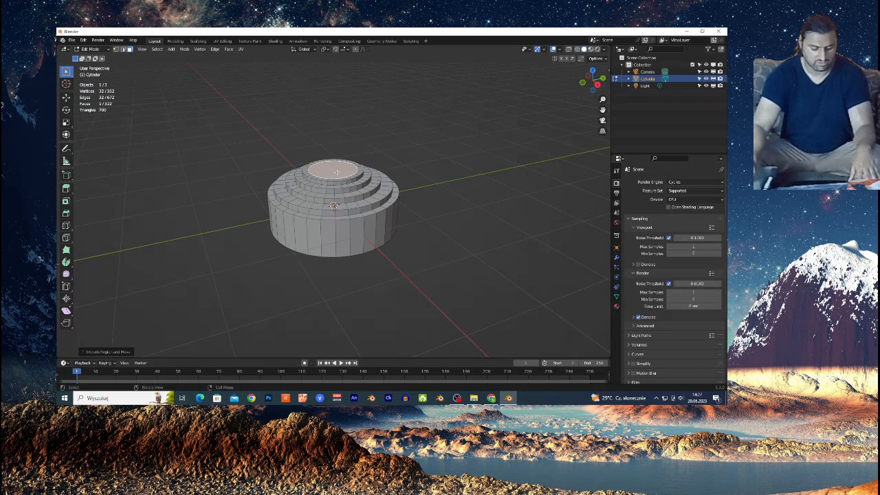
pyautogui.press('e')
pyautogui.click(337, 173)
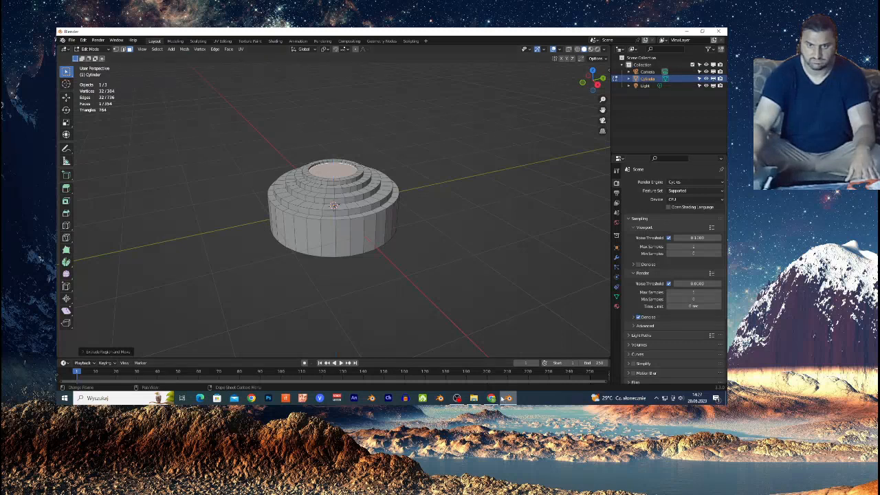
# Step: Compare the tiered disc with the reference video in the browser, and inspect its recessed top from above in Blender
pyautogui.click(491, 398)
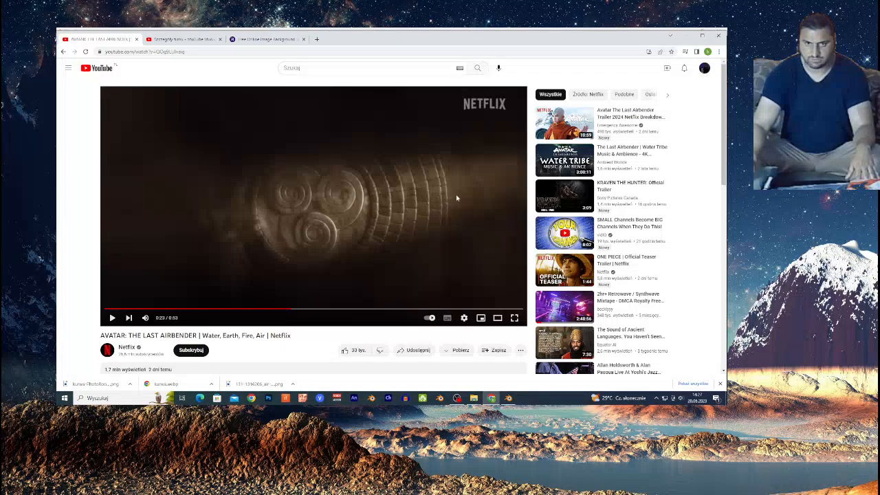
pyautogui.click(508, 398)
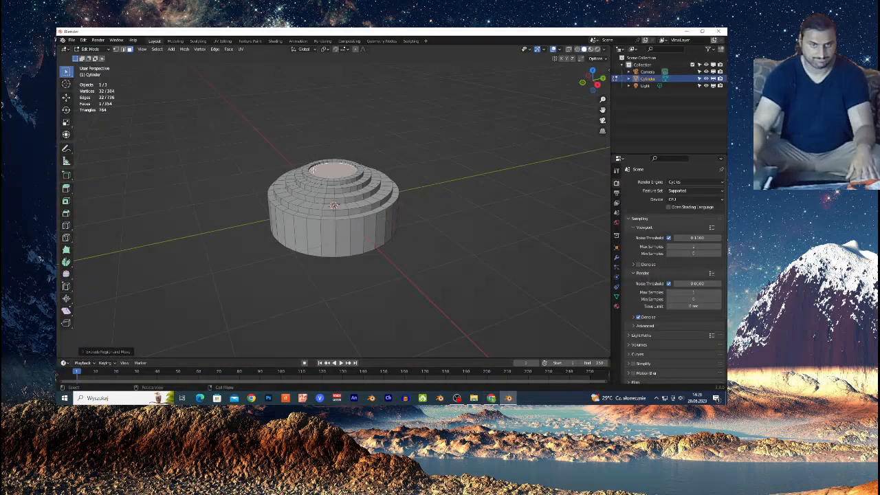
pyautogui.hotkey('shift', '`')
pyautogui.press('w')
pyautogui.press('e')
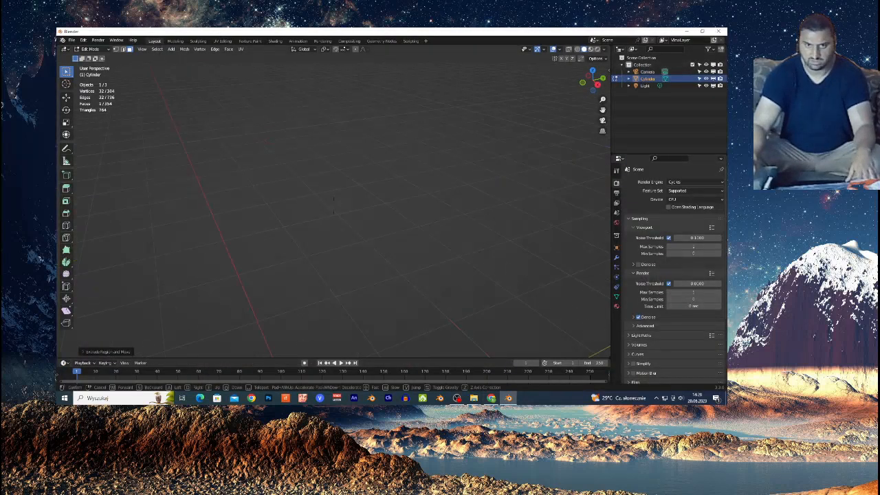
pyautogui.click(357, 211)
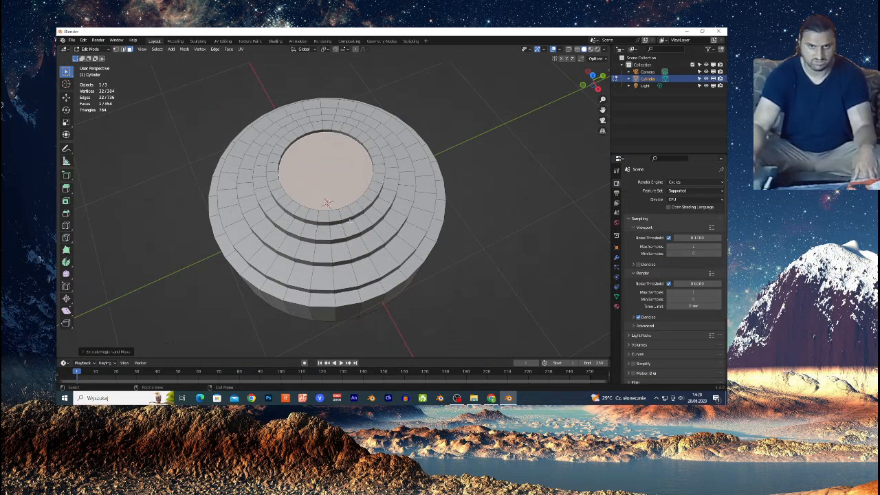
# Step: Leave mesh editing and move the tiered disc along the Y axis, well away from the origin
pyautogui.press('Tab')
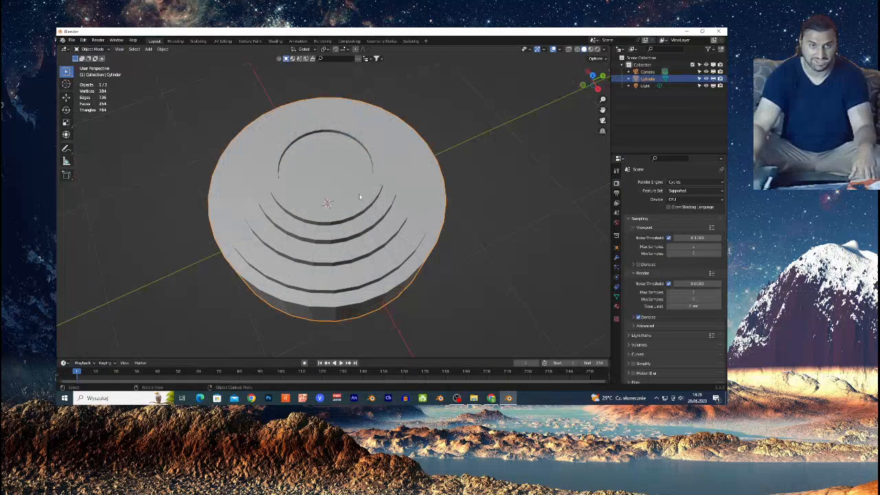
pyautogui.hotkey('shift', '`')
pyautogui.press('s')
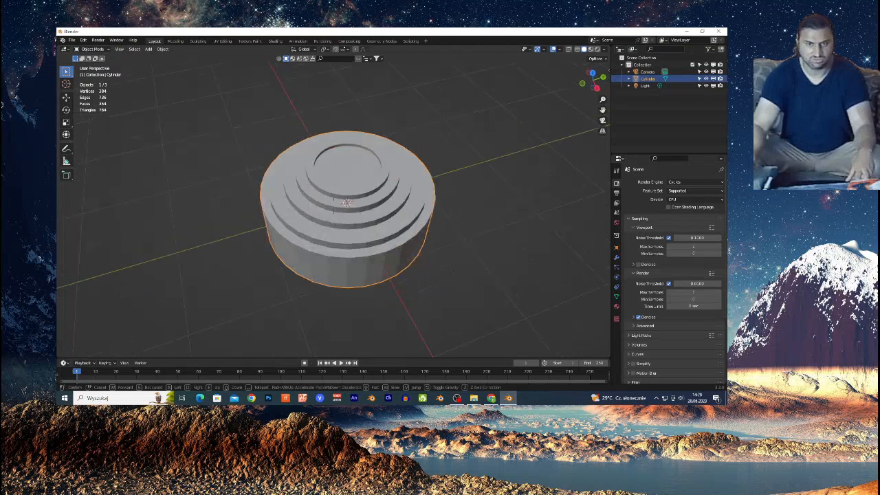
pyautogui.click(340, 234)
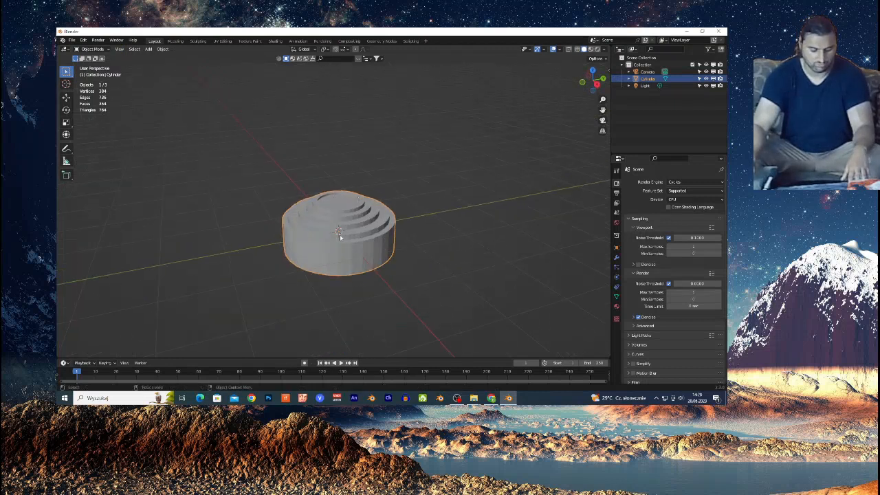
pyautogui.press('g')
pyautogui.press('y')
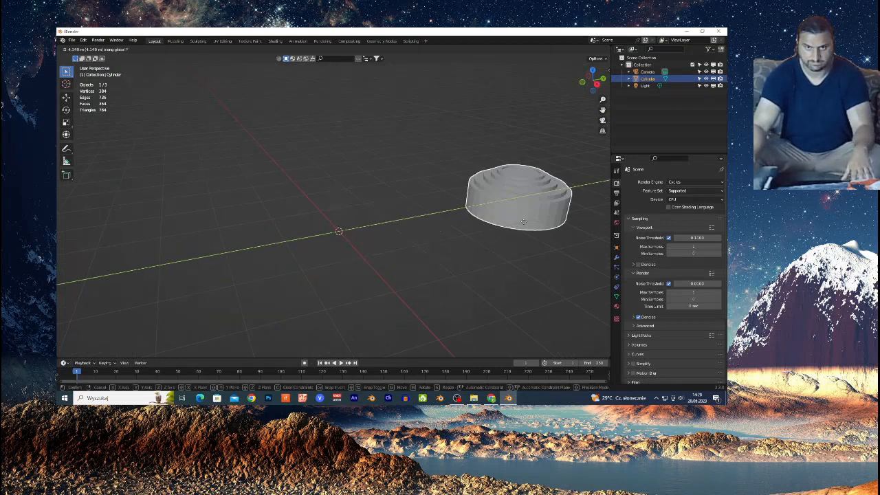
pyautogui.click(582, 202)
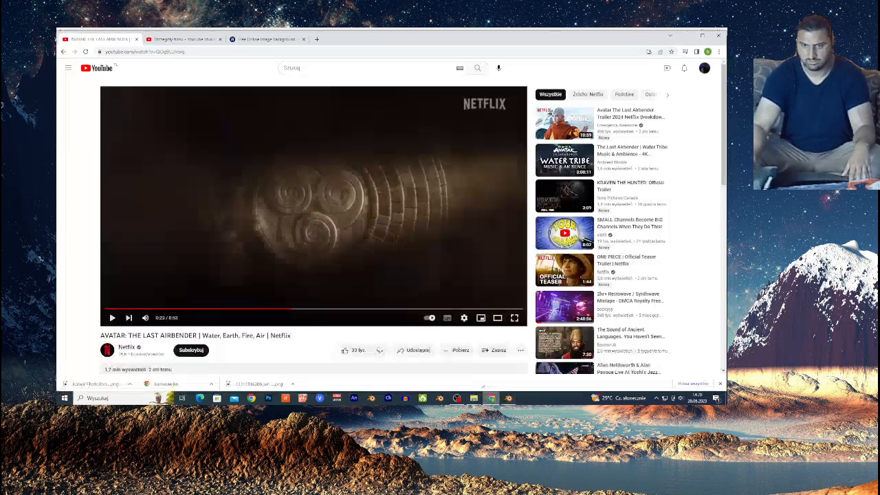
# Step: Review the reference emblem's spirals in the browser, and check in Blender's preferences that the Extra Objects add-ons are enabled
pyautogui.click(490, 398)
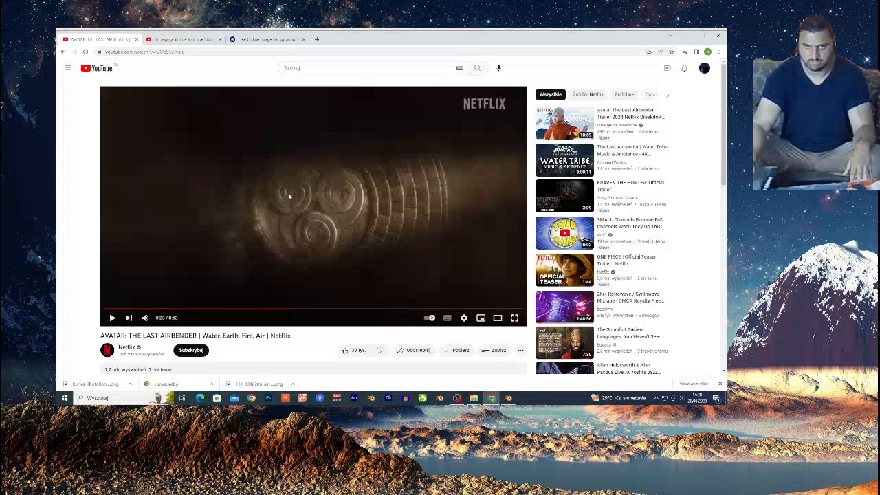
pyautogui.click(508, 398)
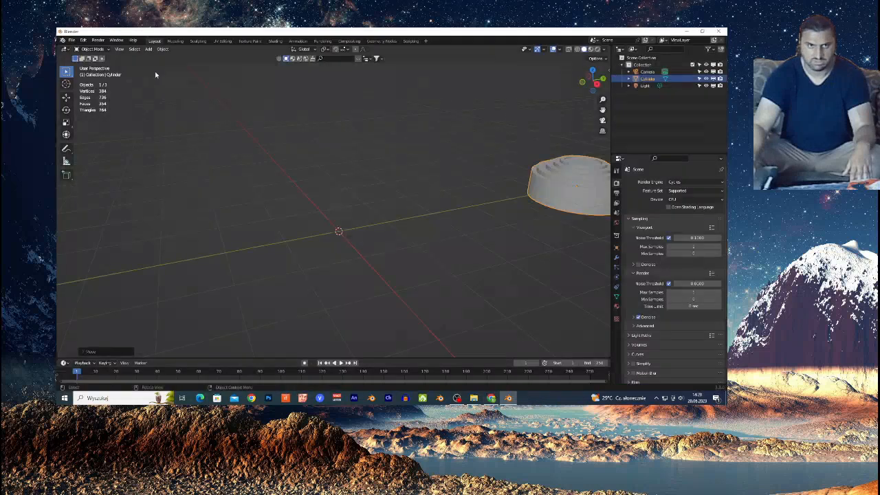
pyautogui.click(82, 40)
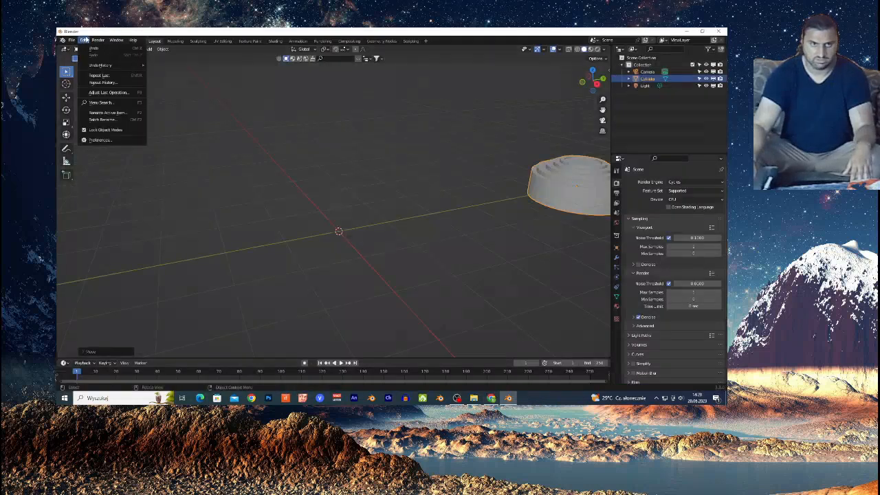
pyautogui.click(102, 140)
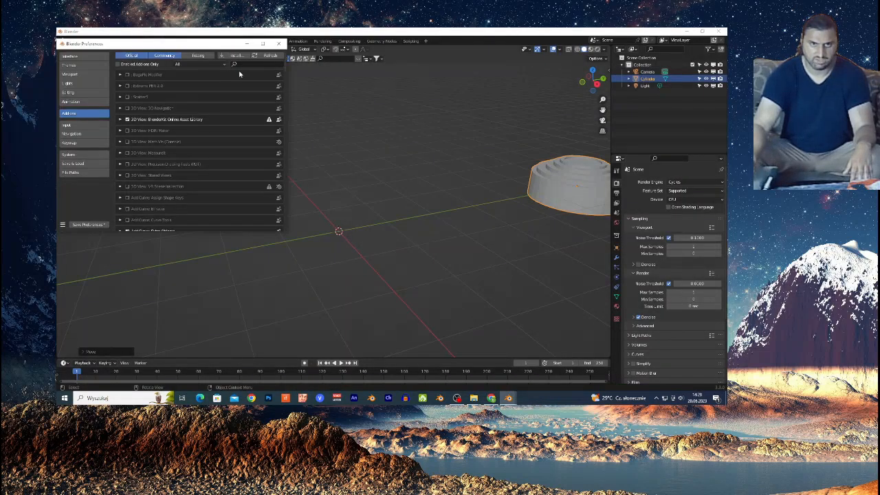
pyautogui.write('EXTRA')
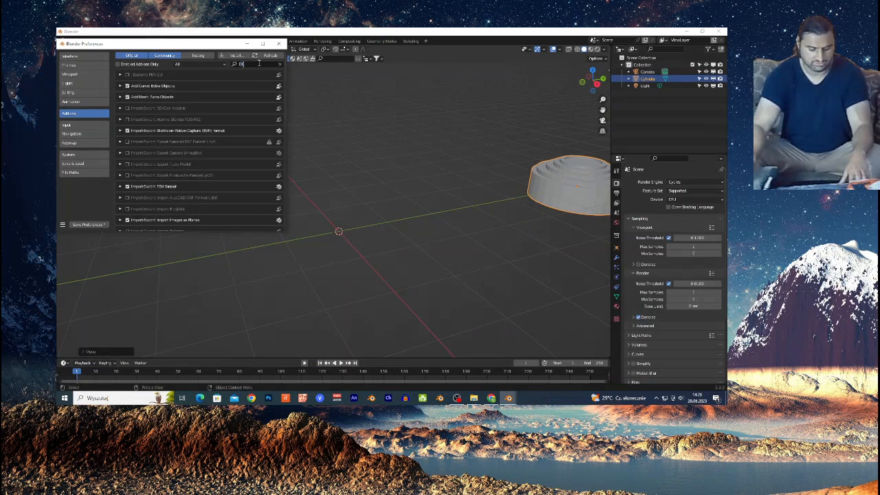
pyautogui.press('Return')
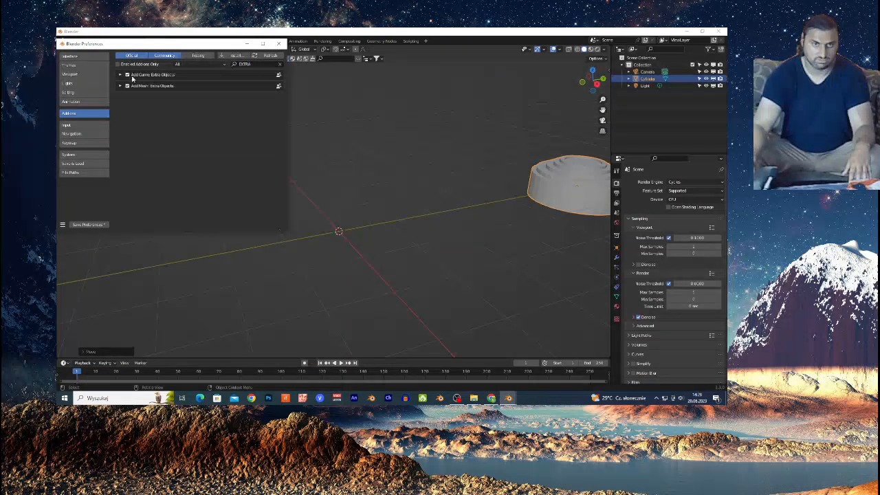
pyautogui.click(278, 43)
# Step: Add an Archimedean spiral curve at the origin and show its creation settings
pyautogui.hotkey('shift', 'a')
pyautogui.moveTo(355, 210)
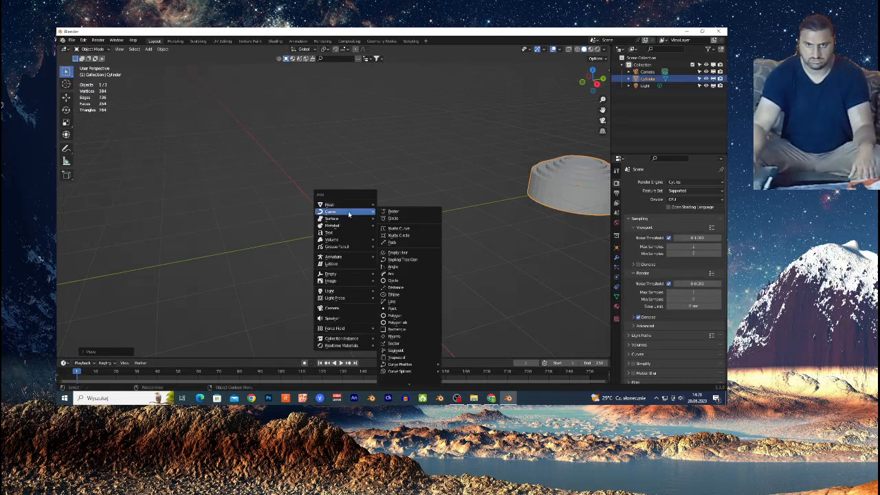
pyautogui.moveTo(400, 372)
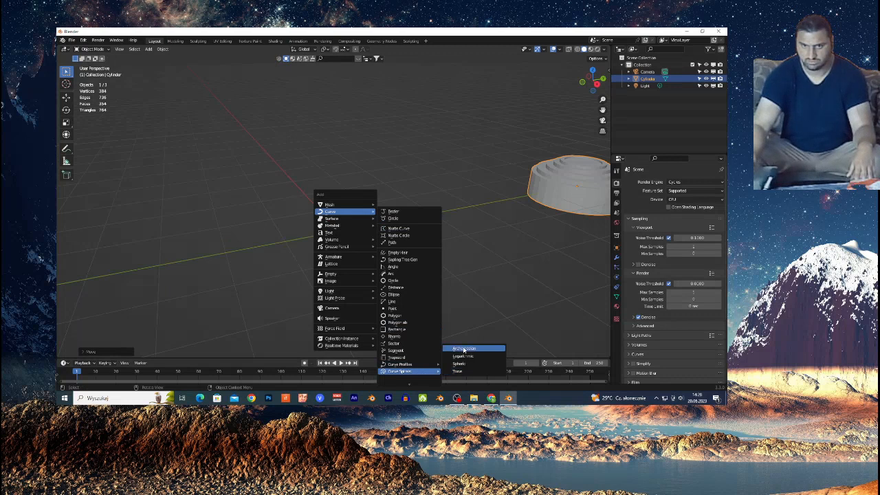
pyautogui.click(464, 349)
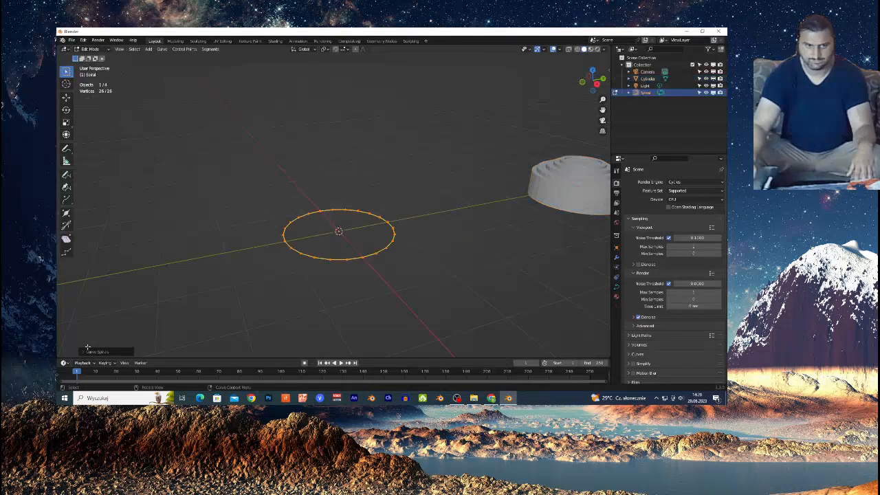
pyautogui.click(88, 351)
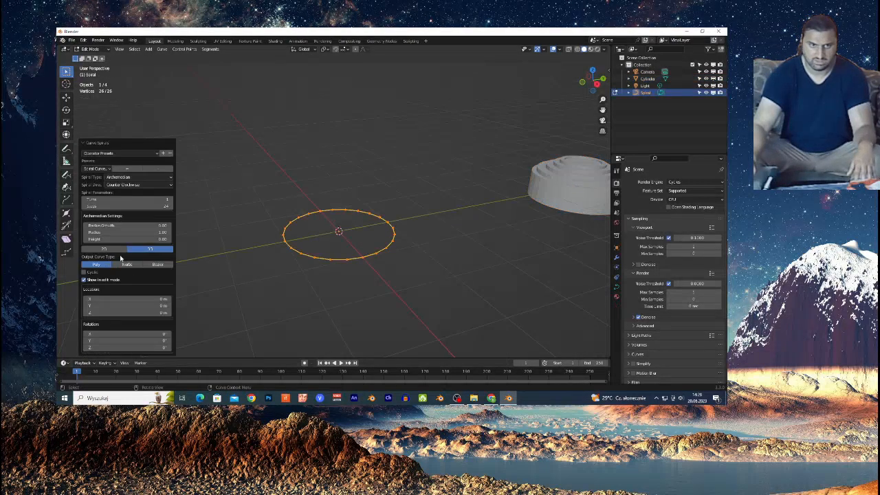
# Step: Give the Archimedean spiral some height and set it to 3 turns
pyautogui.moveTo(110, 239)
pyautogui.mouseDown()
pyautogui.moveTo(134, 239)
pyautogui.moveTo(110, 239)
pyautogui.mouseUp()
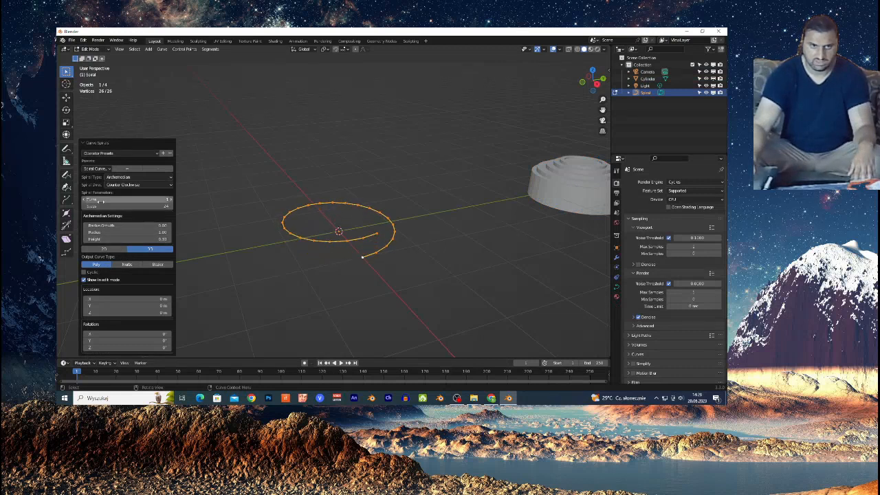
pyautogui.click(170, 199)
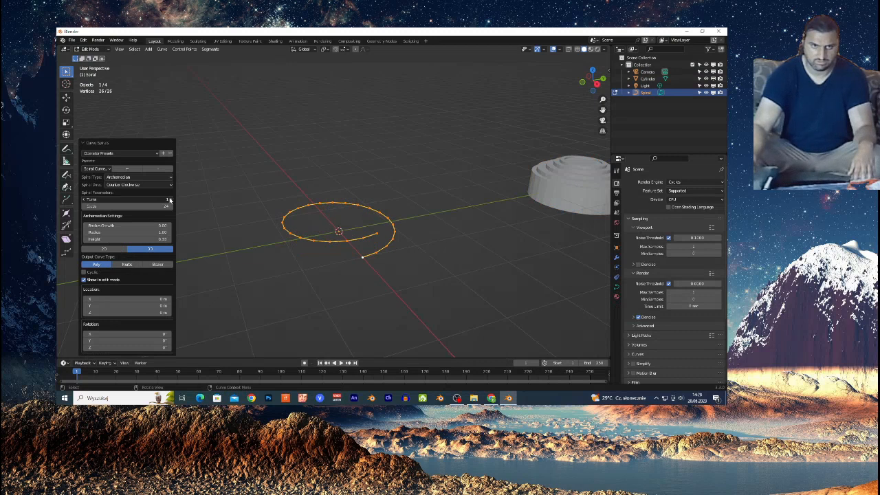
pyautogui.click(169, 199)
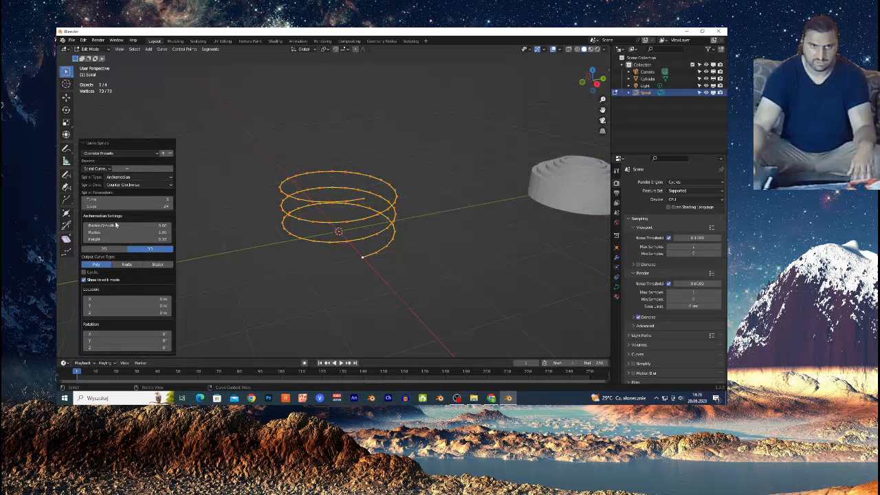
# Step: Taper the spiral inward with a negative radius growth and reduce its height for a flatter coil
pyautogui.moveTo(115, 225)
pyautogui.mouseDown()
pyautogui.moveTo(125, 224)
pyautogui.moveTo(108, 221)
pyautogui.mouseUp()
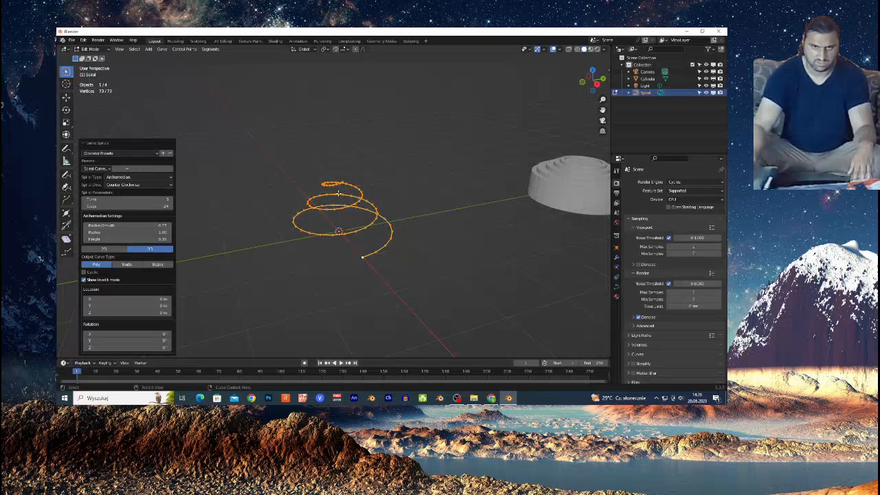
pyautogui.moveTo(132, 240)
pyautogui.mouseDown()
pyautogui.moveTo(140, 239)
pyautogui.moveTo(123, 234)
pyautogui.mouseUp()
pyautogui.press('i')
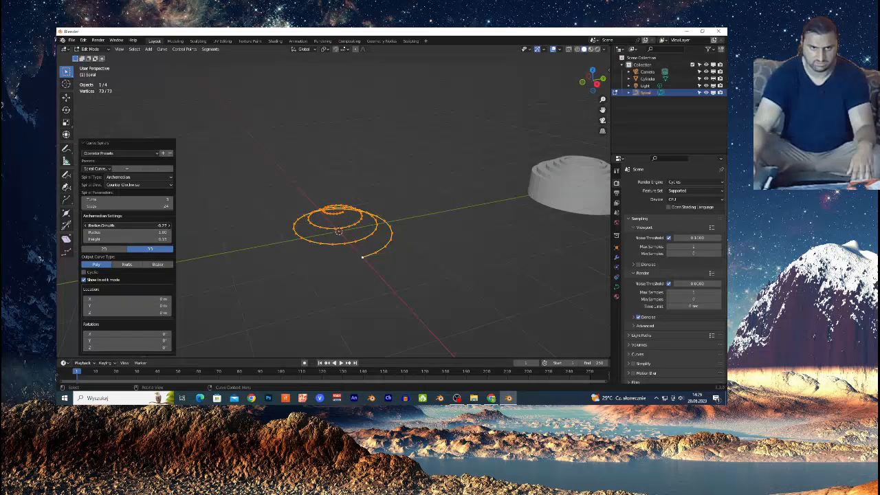
# Step: Enlarge the spiral's radius and readjust its radius growth so three wider-spaced coils wind in to the centre
pyautogui.click(118, 225)
pyautogui.click(154, 219)
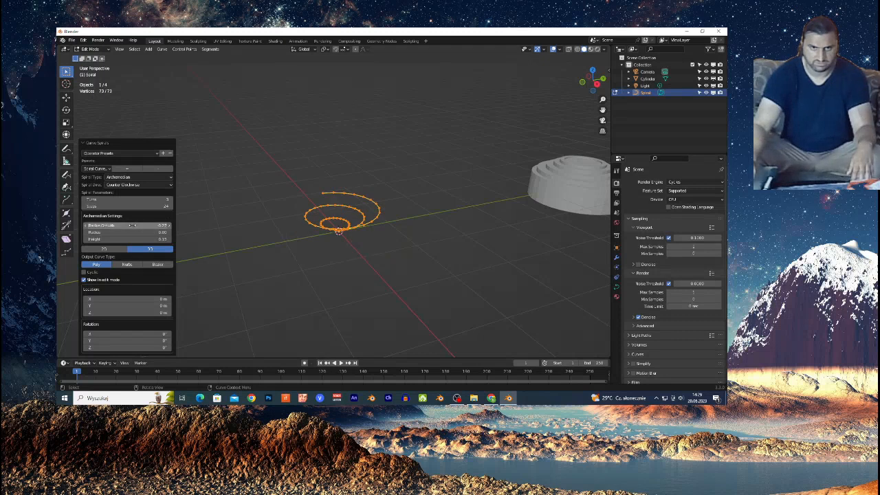
pyautogui.moveTo(134, 226)
pyautogui.mouseDown()
pyautogui.moveTo(127, 227)
pyautogui.moveTo(139, 234)
pyautogui.moveTo(113, 232)
pyautogui.moveTo(145, 231)
pyautogui.moveTo(125, 232)
pyautogui.moveTo(136, 231)
pyautogui.mouseUp()
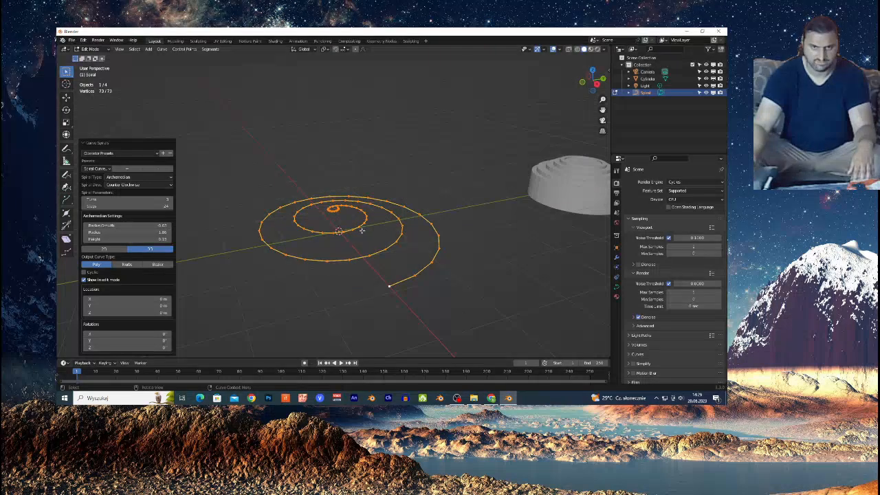
# Step: Leave curve editing and thicken the spiral with a round bevel 0.2 m deep
pyautogui.click(370, 195)
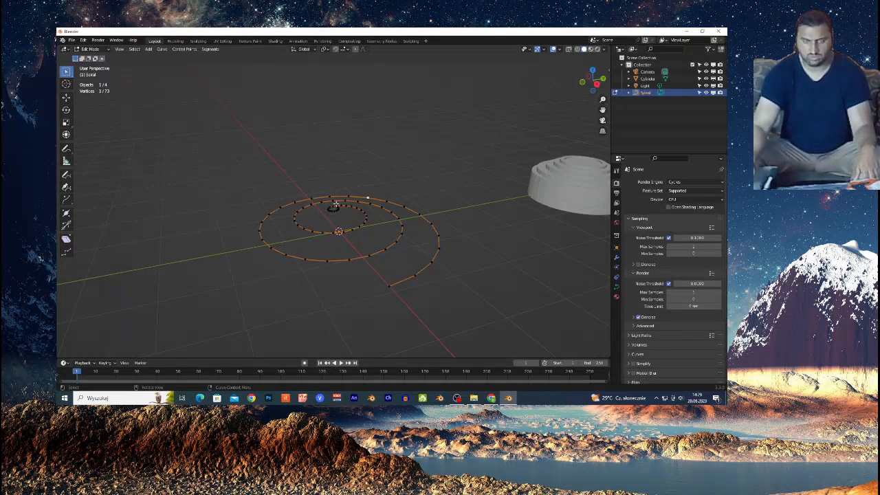
pyautogui.press('Tab')
pyautogui.click(355, 229)
pyautogui.click(379, 251)
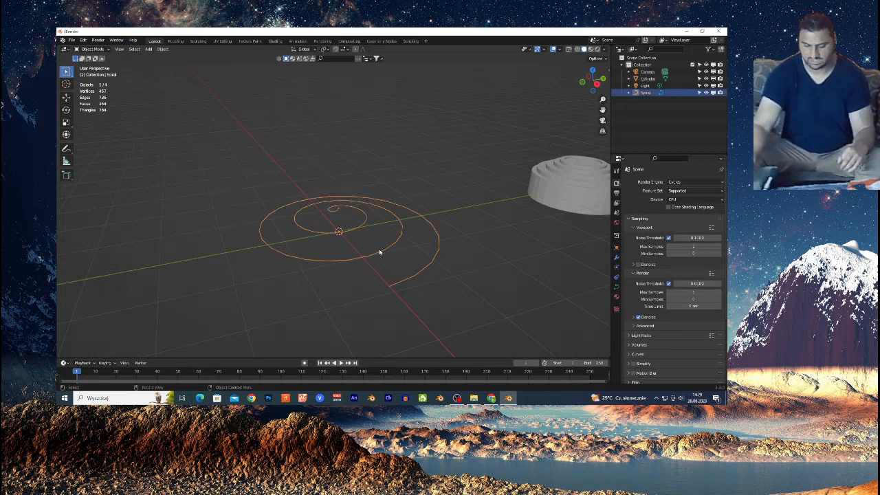
pyautogui.click(616, 286)
pyautogui.click(630, 301)
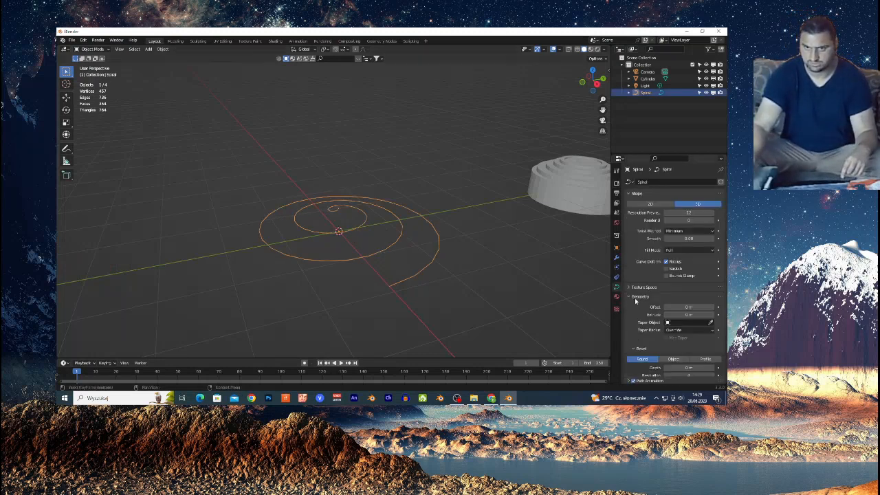
pyautogui.scroll(-2, 686, 331)
pyautogui.moveTo(687, 340); pyautogui.dragTo(697, 340)
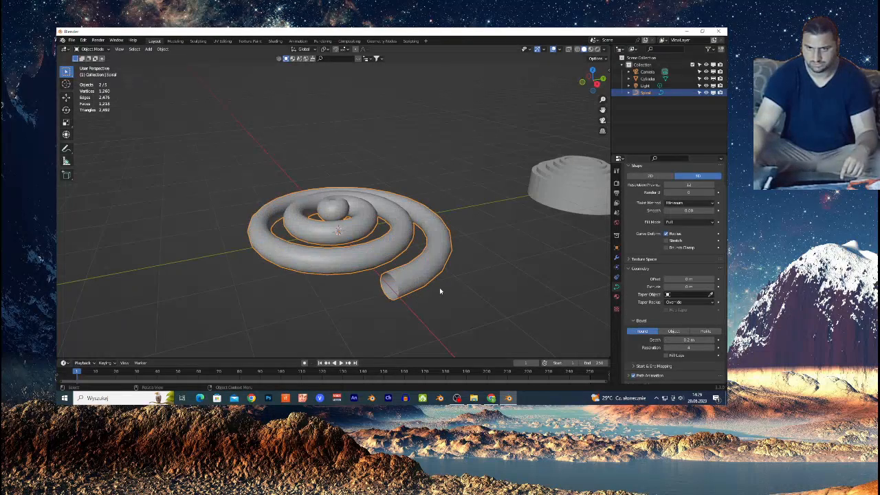
# Step: Add a mesh plane and move it along the Y axis to just beyond the tiered disc
pyautogui.scroll(-3, 433, 241)
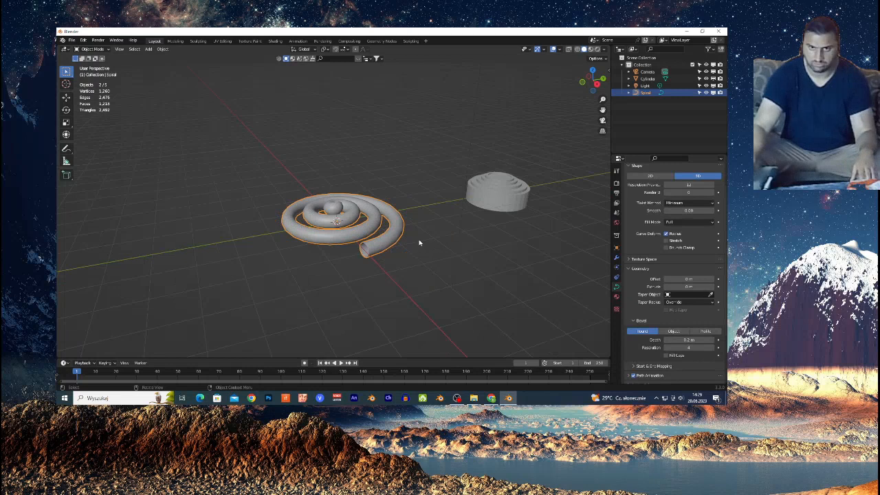
pyautogui.hotkey('shift', 'a')
pyautogui.moveTo(399, 230)
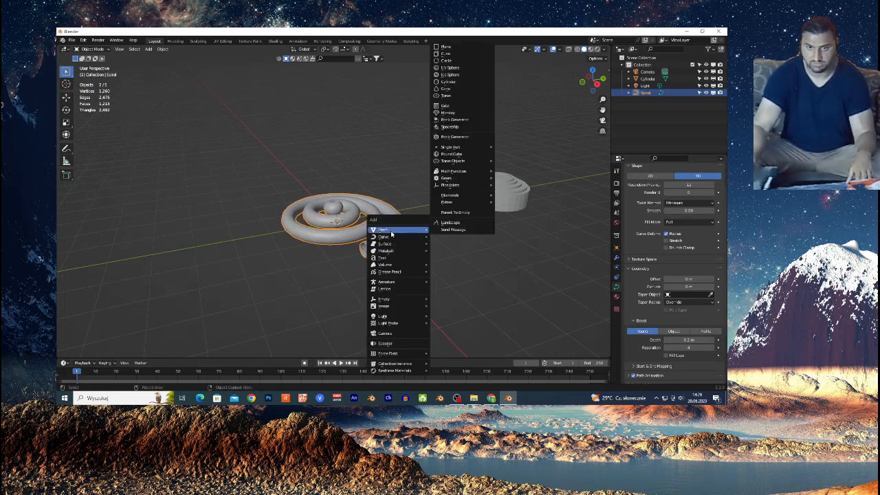
pyautogui.click(464, 46)
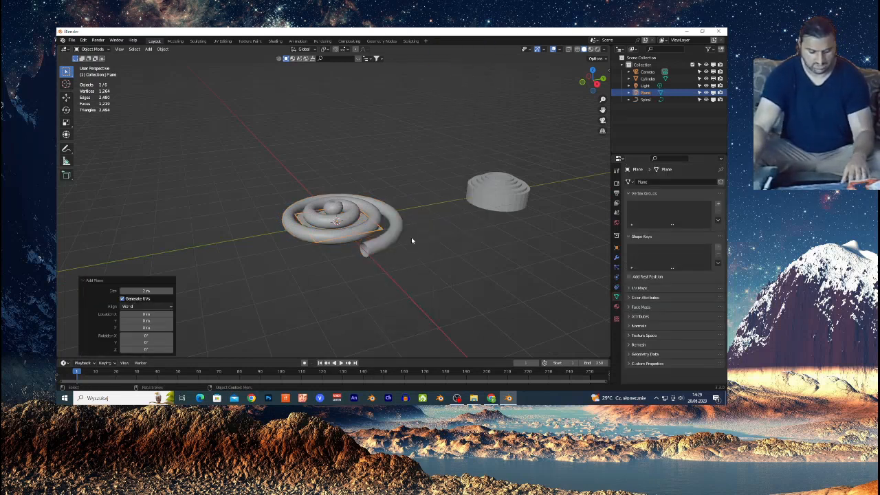
pyautogui.press('y')
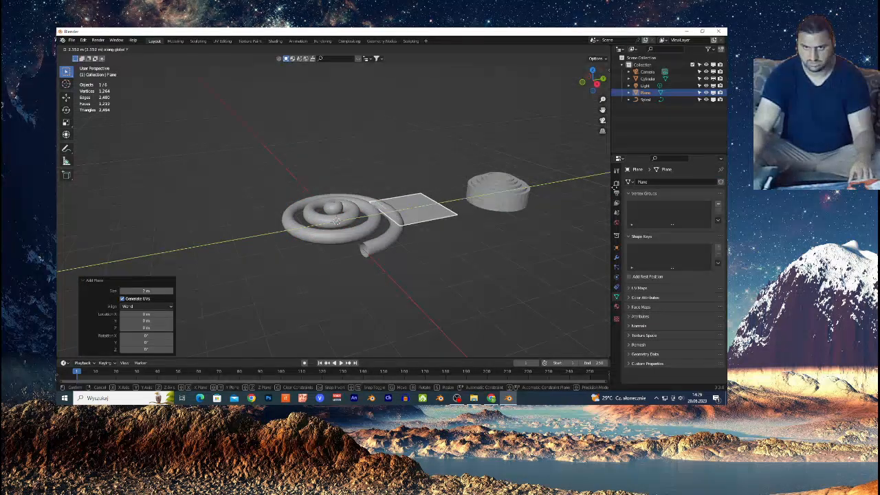
pyautogui.click(72, 181)
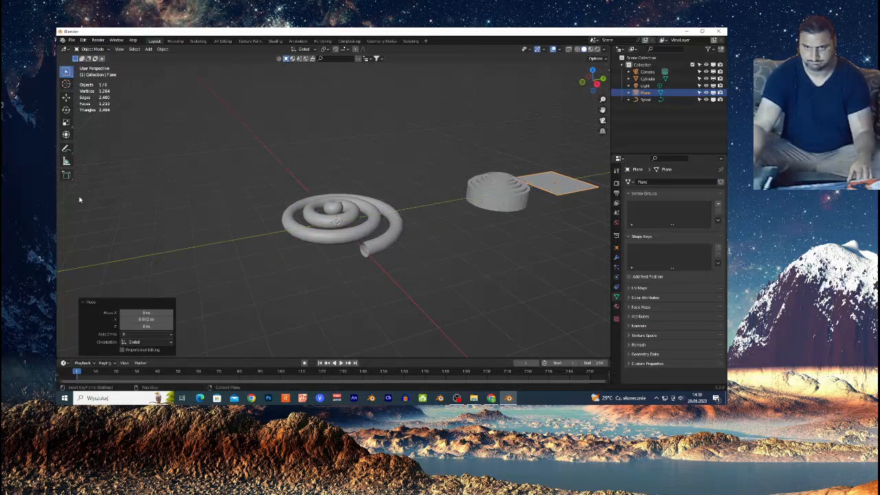
# Step: Convert the plane into a curve
pyautogui.rightClick(558, 172)
pyautogui.moveTo(558, 172)
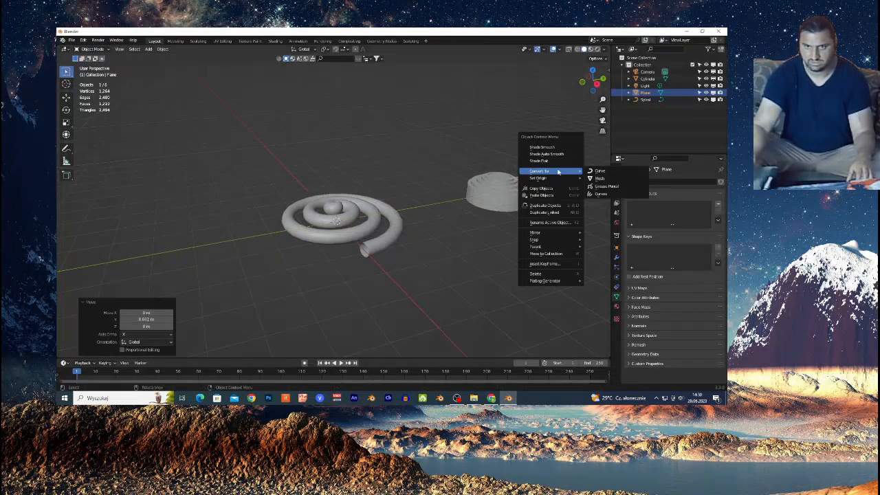
pyautogui.click(609, 174)
# Step: Switch the spiral's bevel to Object mode and use the converted plane as its profile
pyautogui.keyDown('shift'); pyautogui.click(370, 213); pyautogui.keyUp('shift')
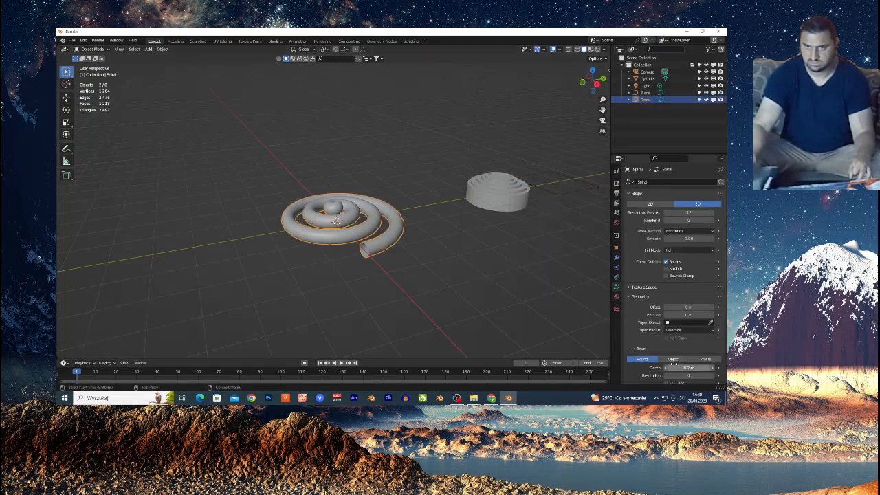
pyautogui.scroll(-2, 632, 323)
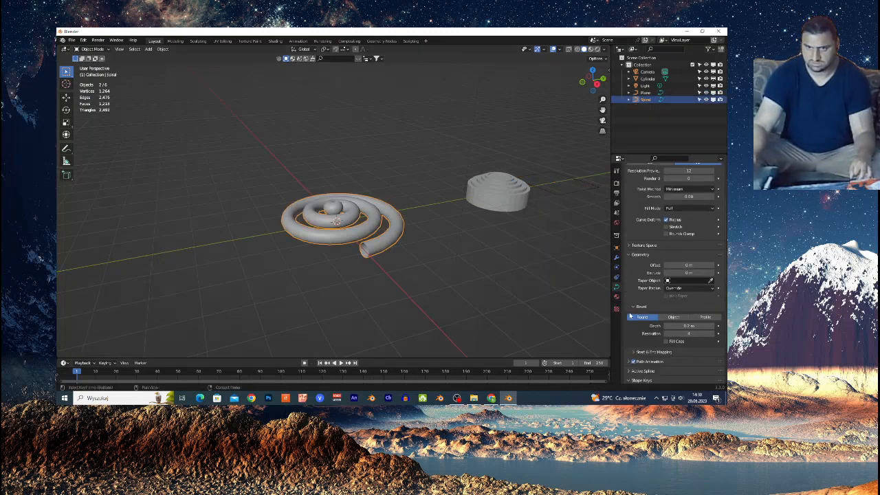
pyautogui.scroll(-2, 656, 316)
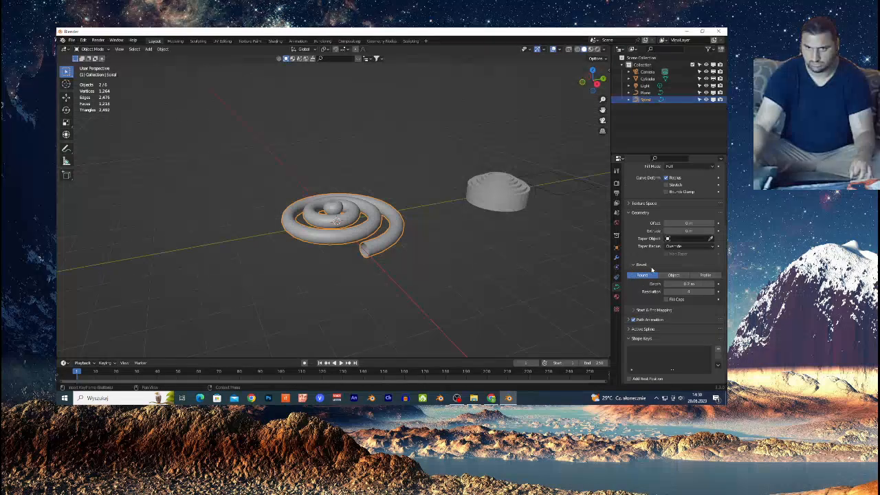
pyautogui.click(673, 275)
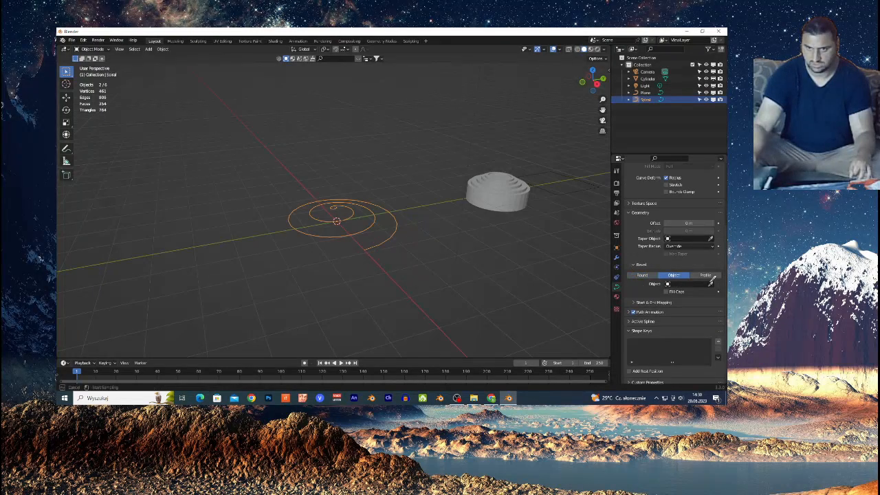
pyautogui.click(563, 195)
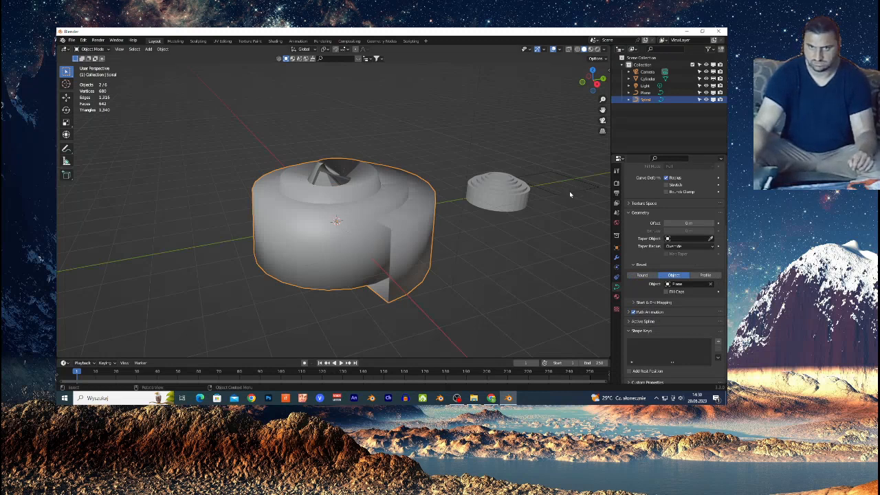
# Step: Scale the square profile curve down to about 0.11 to thin the spiral into separate coils
pyautogui.click(568, 195)
pyautogui.press('s')
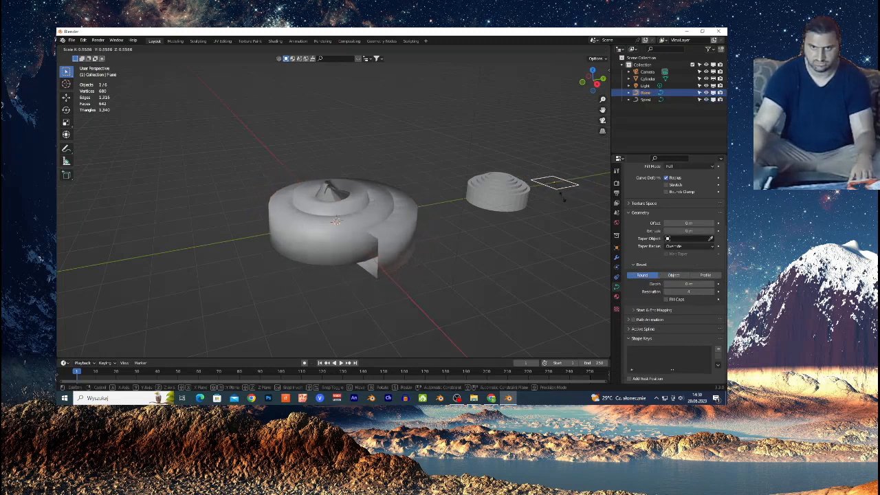
pyautogui.click(554, 183)
pyautogui.scroll(2, 385, 274)
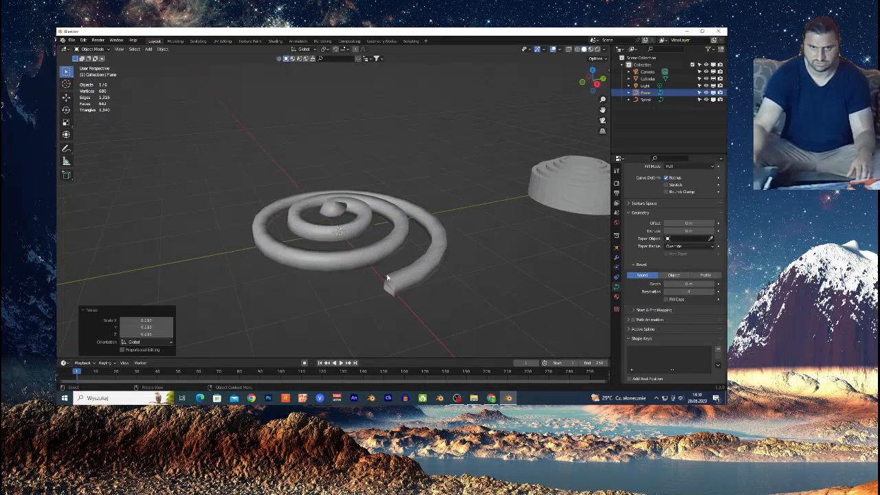
# Step: Enable Fill Caps on the spiral's bevel so its ends are closed
pyautogui.click(667, 300)
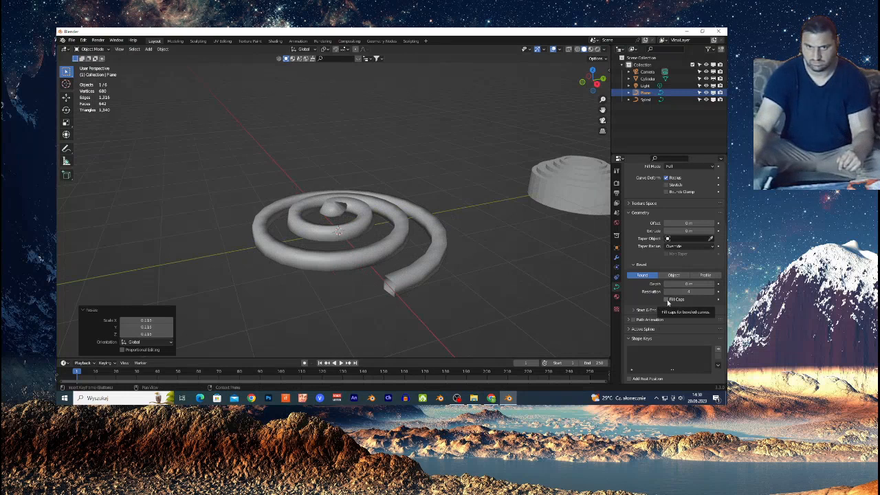
pyautogui.keyDown('shift'); pyautogui.click(393, 289); pyautogui.keyUp('shift')
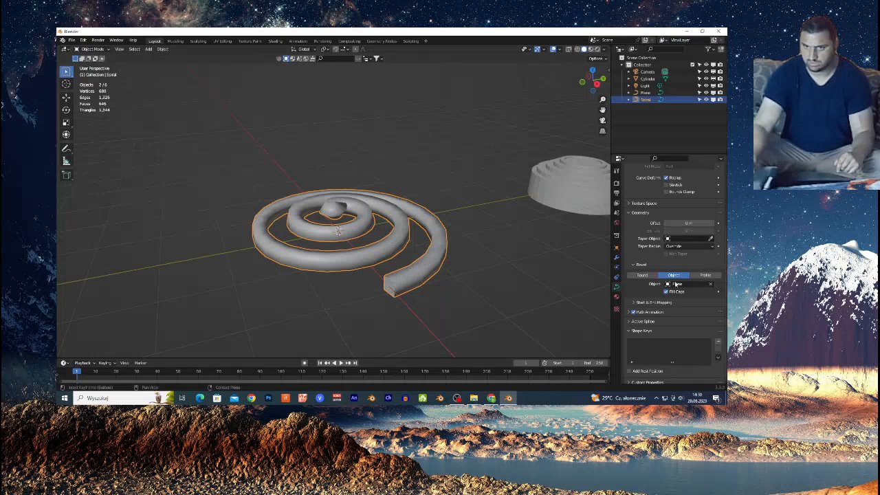
# Step: Scale the square profile curve up to about twice its size to thicken the spiral
pyautogui.scroll(-6, 540, 231)
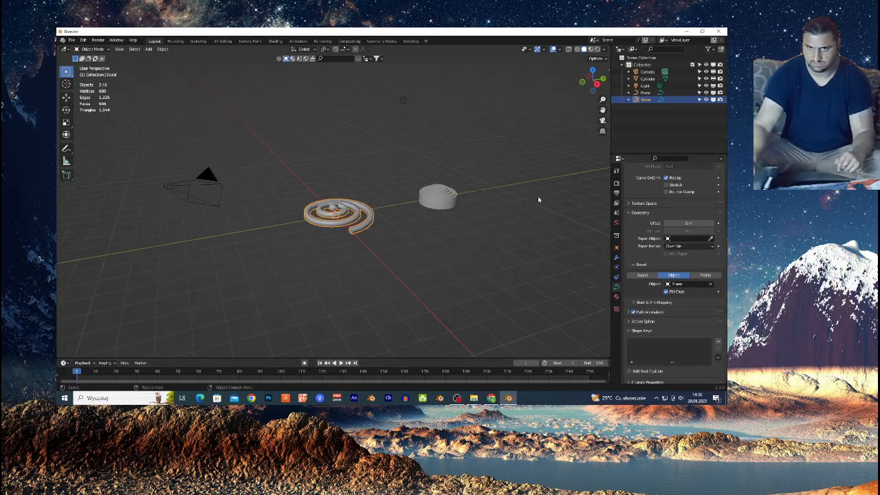
pyautogui.click(474, 182)
pyautogui.click(474, 182)
pyautogui.scroll(3, 330, 227)
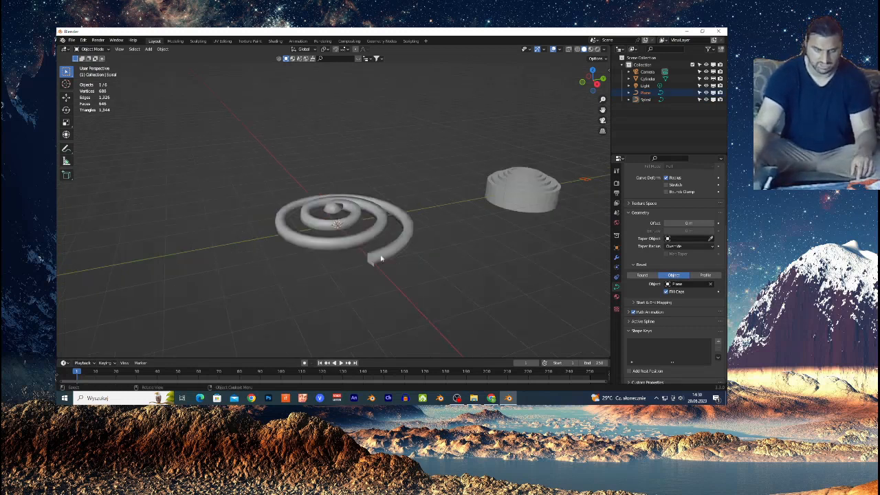
pyautogui.press('s')
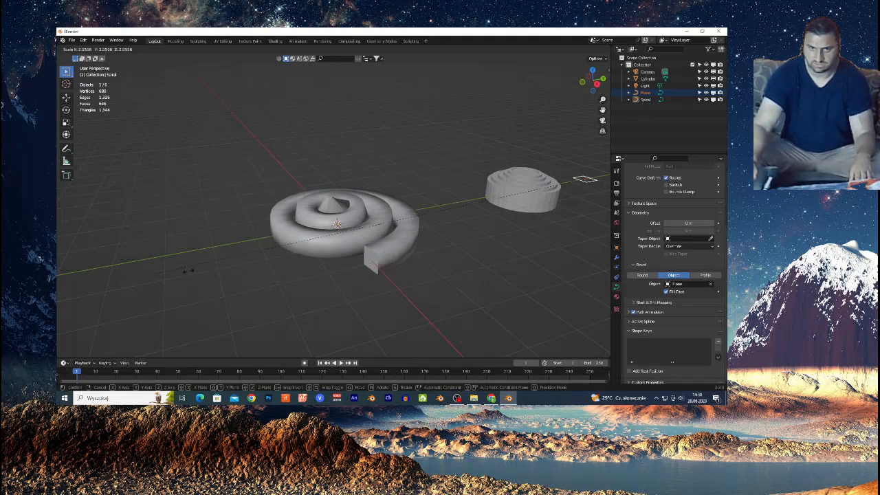
pyautogui.click(142, 268)
# Step: Scale the square profile curve to 0.744 along X and slightly down along Y
pyautogui.press('s')
pyautogui.press('x')
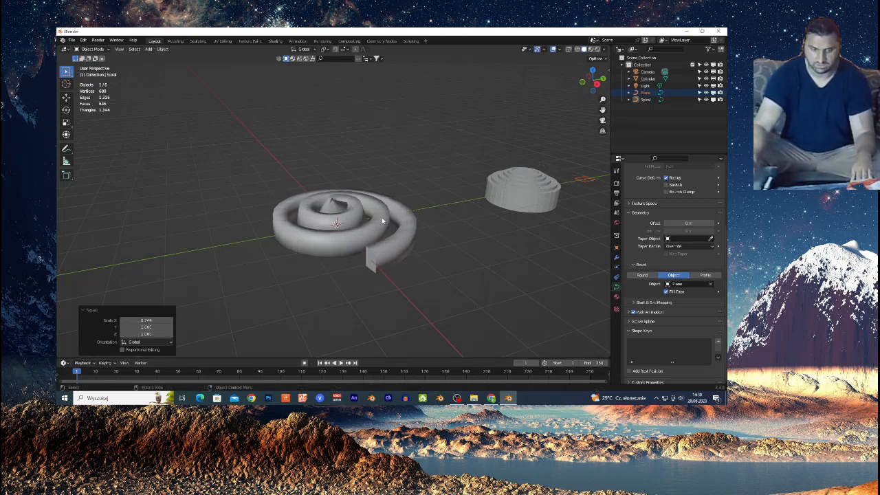
pyautogui.press('y')
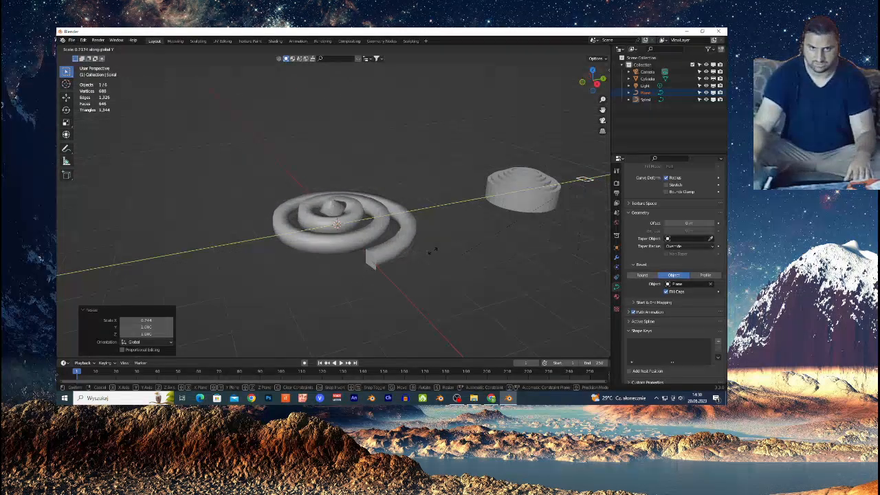
pyautogui.click(434, 251)
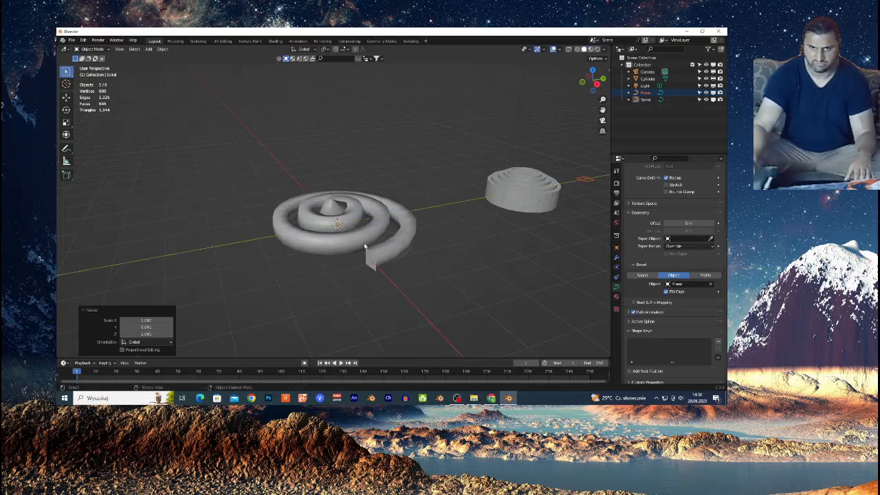
# Step: Scale the spiral down to about 0.39 of its size
pyautogui.click(397, 245)
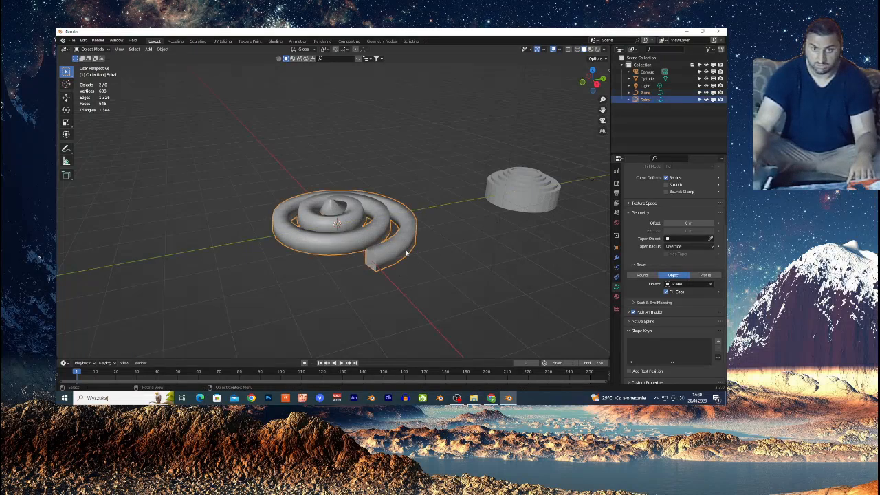
pyautogui.press('s')
pyautogui.click(373, 237)
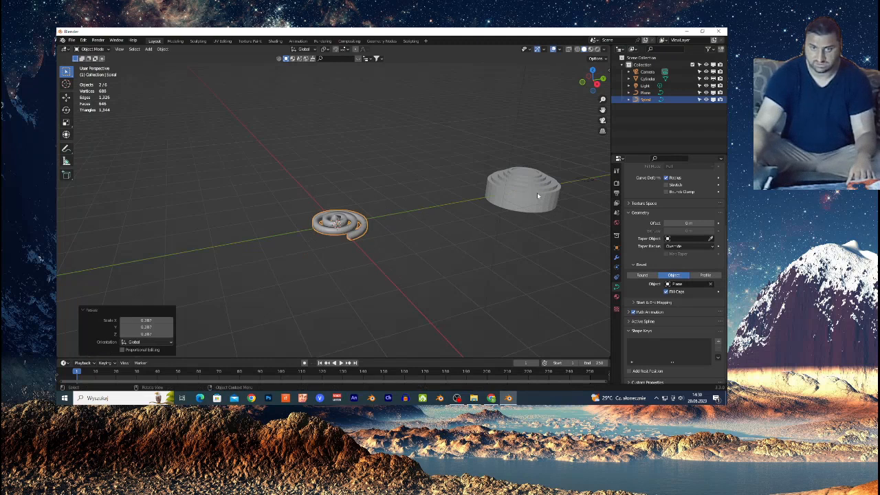
# Step: Raise the spiral along the Z axis well above the ground grid
pyautogui.click(537, 193)
pyautogui.keyDown('shift'); pyautogui.click(350, 226); pyautogui.keyUp('shift')
pyautogui.press('g')
pyautogui.press('z')
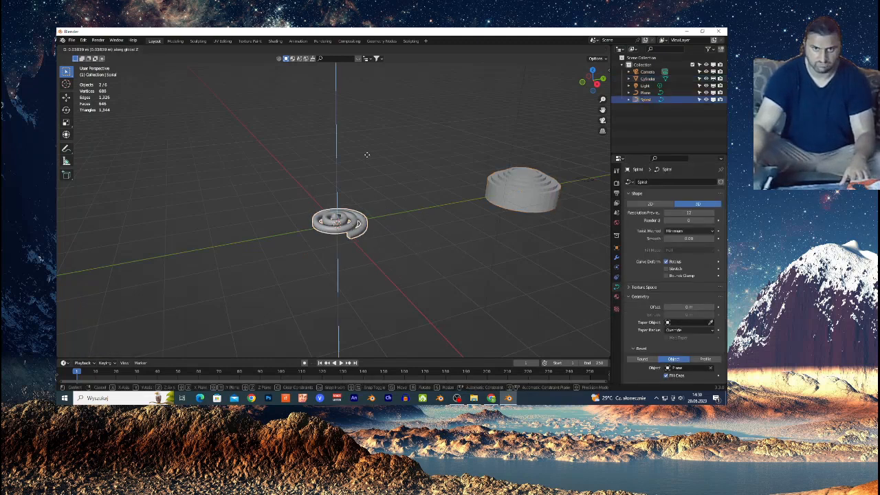
pyautogui.click(570, 218)
# Step: Move the tiered disc about -5.63 m along the Y axis so it sits beneath the spiral
pyautogui.click(526, 190)
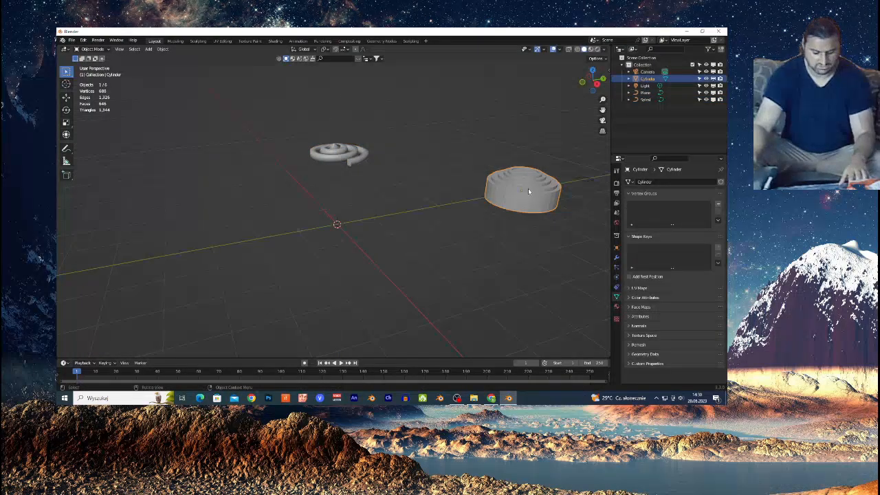
pyautogui.press('g')
pyautogui.press('y')
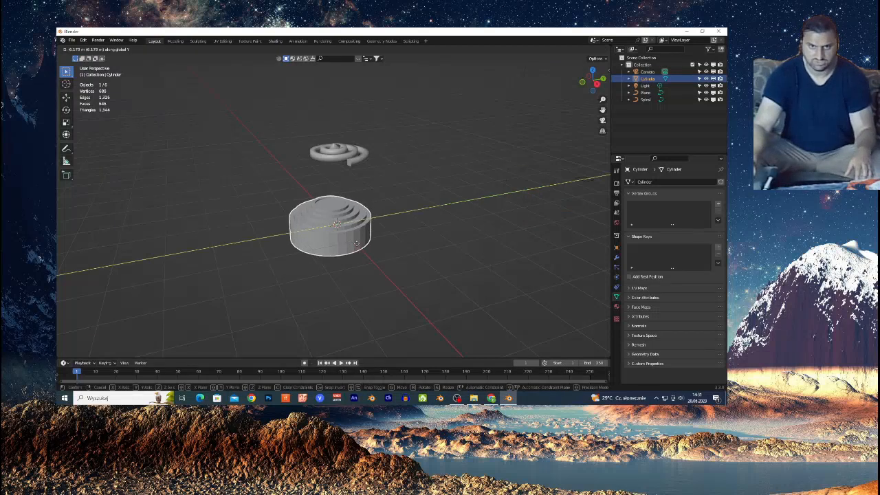
pyautogui.click(384, 255)
# Step: Examine the spiral and the tiered disc from above at close range with Walk Navigation
pyautogui.scroll(1, 385, 255)
pyautogui.scroll(2, 385, 255)
pyautogui.moveTo(385, 255); pyautogui.dragTo(389, 289, button='middle')
pyautogui.scroll(1, 389, 289)
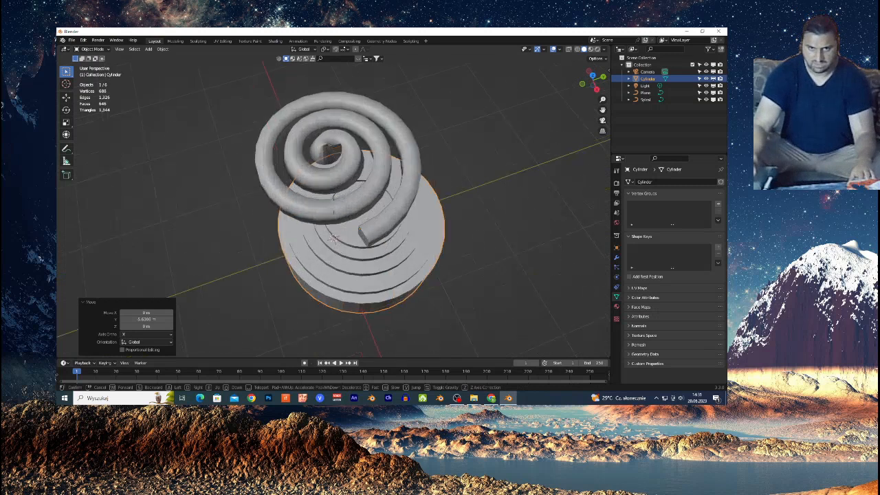
pyautogui.scroll(2, 453, 253)
pyautogui.scroll(-3, 452, 255)
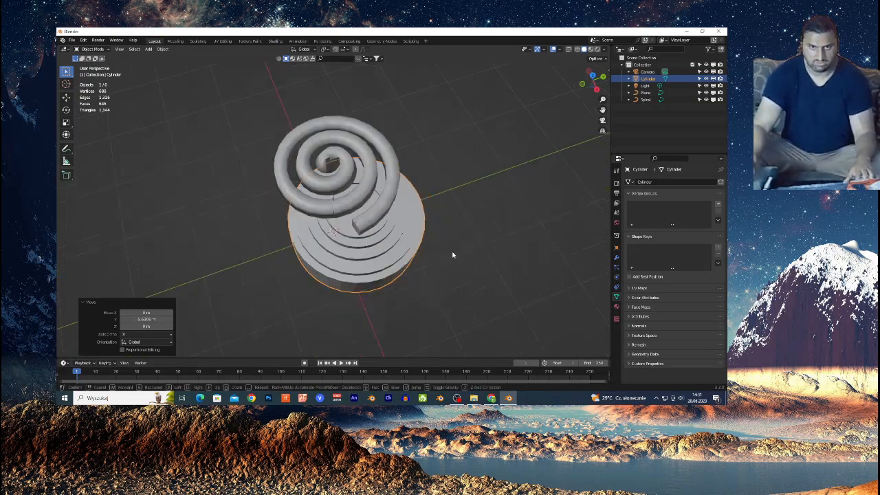
pyautogui.click(119, 49)
pyautogui.moveTo(186, 137)
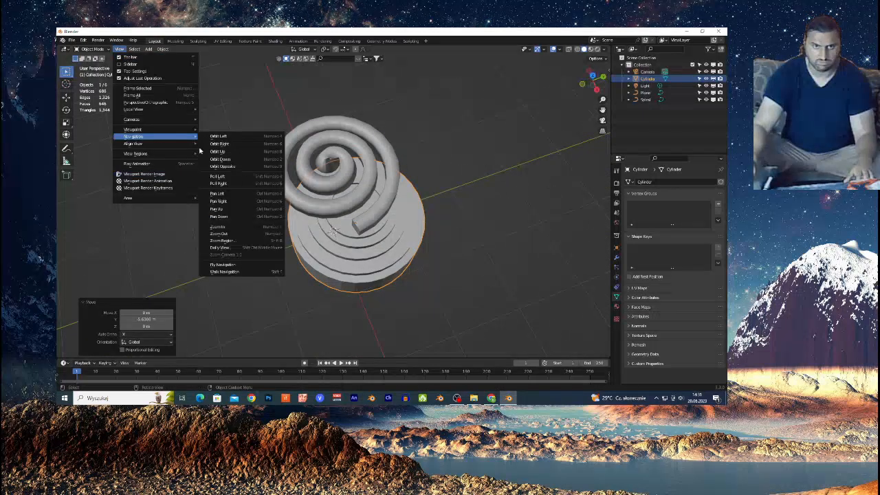
pyautogui.rightClick(248, 272)
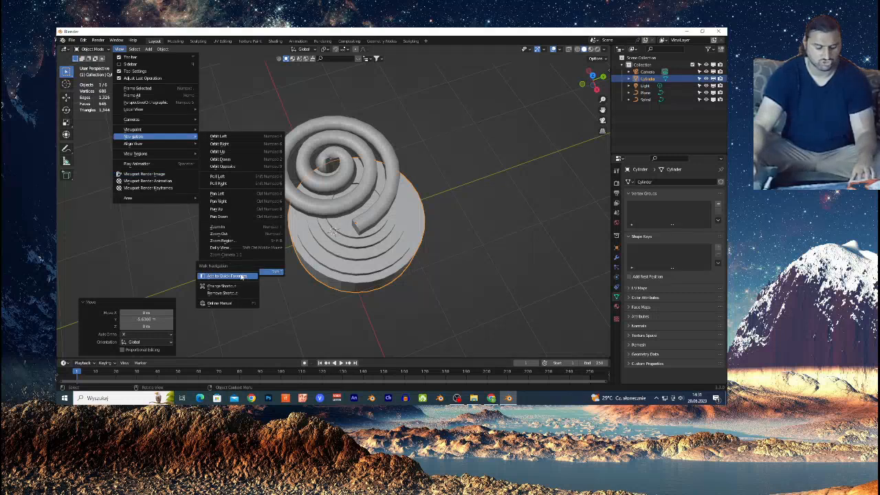
pyautogui.hotkey('shift', 'f')
pyautogui.press('w')
pyautogui.press('s')
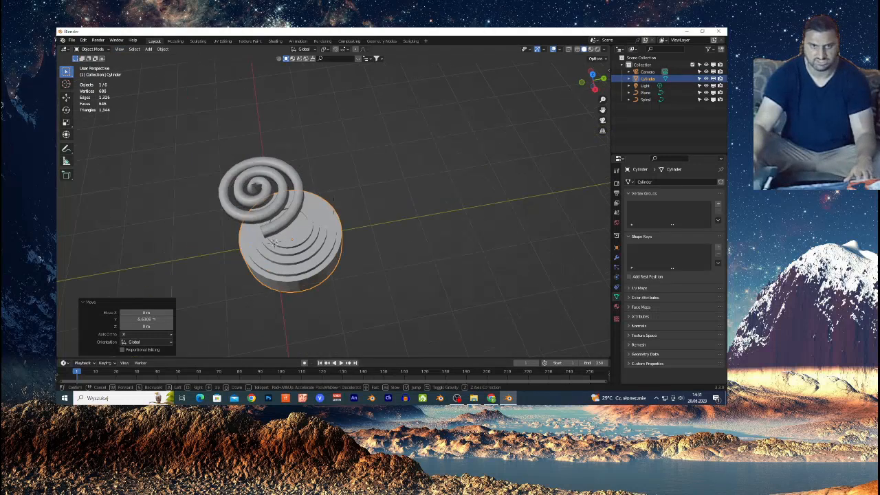
pyautogui.press('a')
pyautogui.press('w')
pyautogui.press('d')
pyautogui.press('w')
pyautogui.click(374, 235)
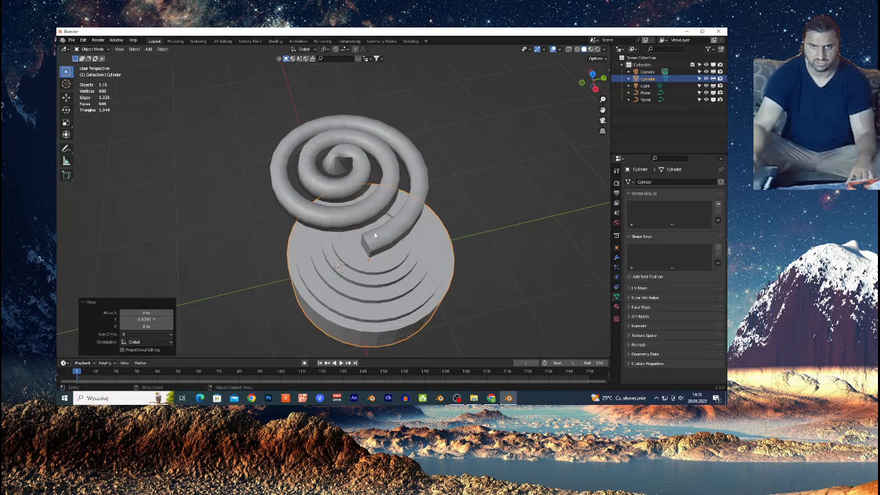
# Step: Scale the spiral down to about 0.32 of its size
pyautogui.keyDown('shift'); pyautogui.click(329, 181); pyautogui.keyUp('shift')
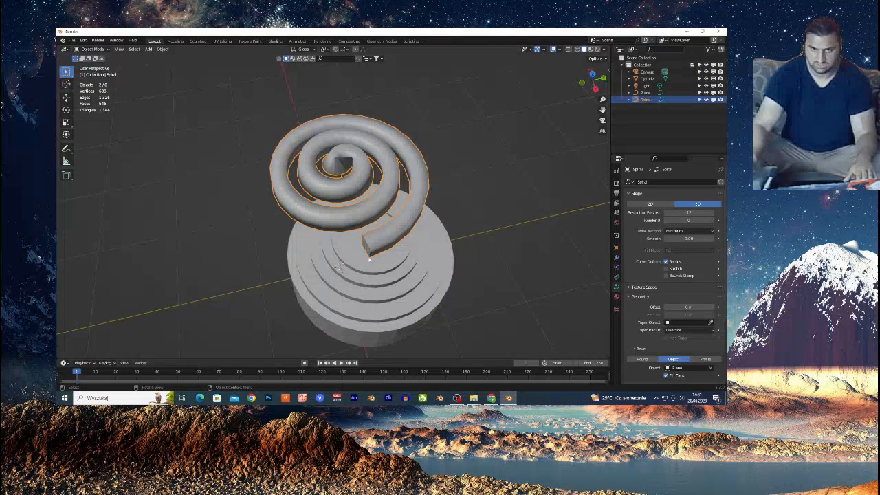
pyautogui.press('s')
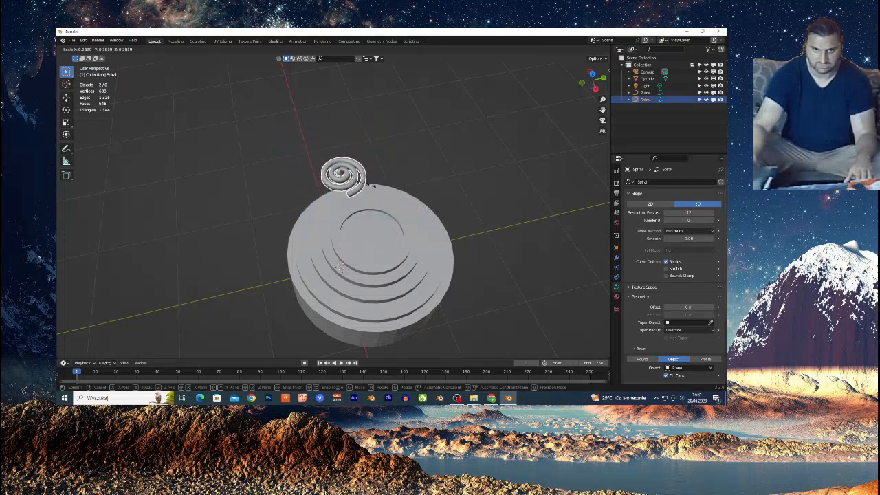
pyautogui.click(372, 186)
# Step: Lower the spiral about 1.1 m along Z onto the disc's top and move it 0.2971 m along Y
pyautogui.press('g')
pyautogui.press('z')
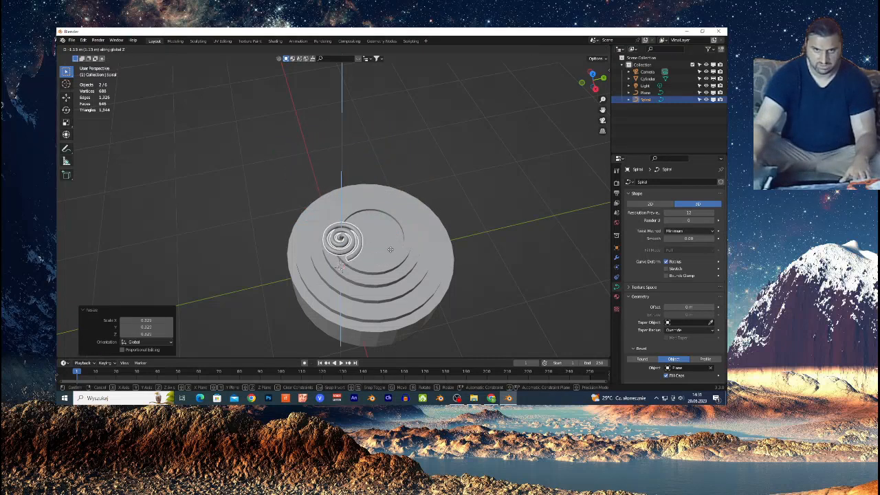
pyautogui.click(390, 250)
pyautogui.press('g')
pyautogui.press('y')
pyautogui.click(417, 244)
# Step: Scale the spiral to about 0.61 and nudge it along X within the disc's innermost circle
pyautogui.hotkey('shift', '`')
pyautogui.press('w')
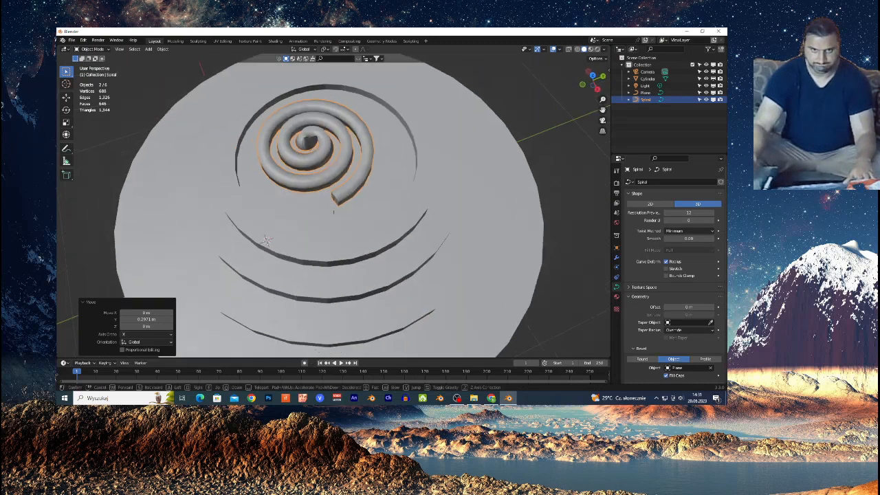
pyautogui.press('Return')
pyautogui.press('s')
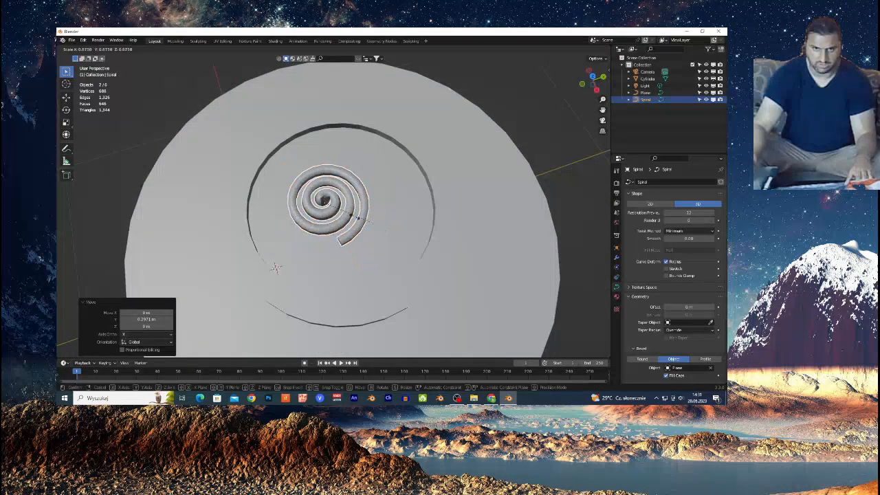
pyautogui.click(365, 216)
pyautogui.press('g')
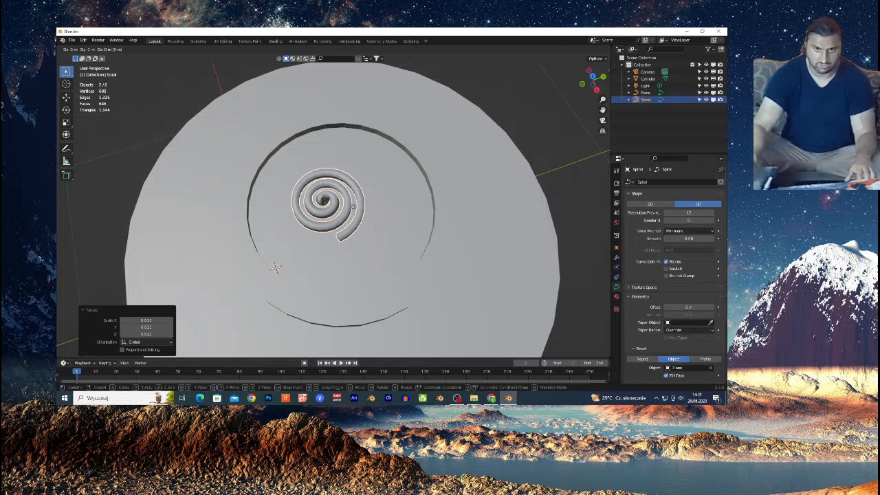
pyautogui.press('x')
pyautogui.click(361, 194)
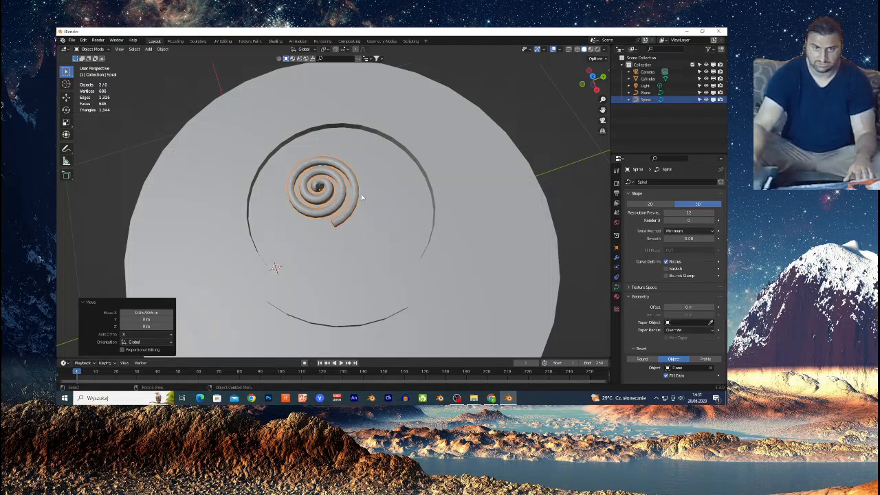
# Step: Add a Remesh modifier to the spiral in Sharp mode with an octree depth of 6
pyautogui.click(616, 258)
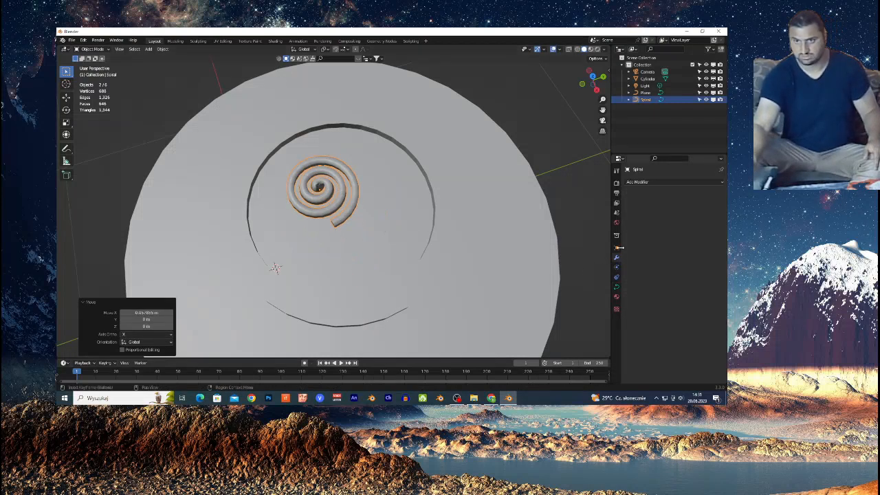
pyautogui.click(647, 182)
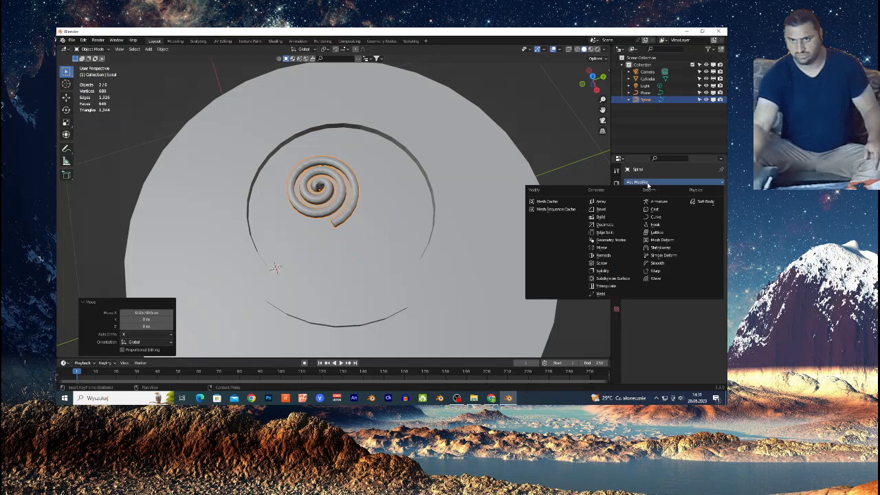
pyautogui.click(610, 255)
pyautogui.click(686, 205)
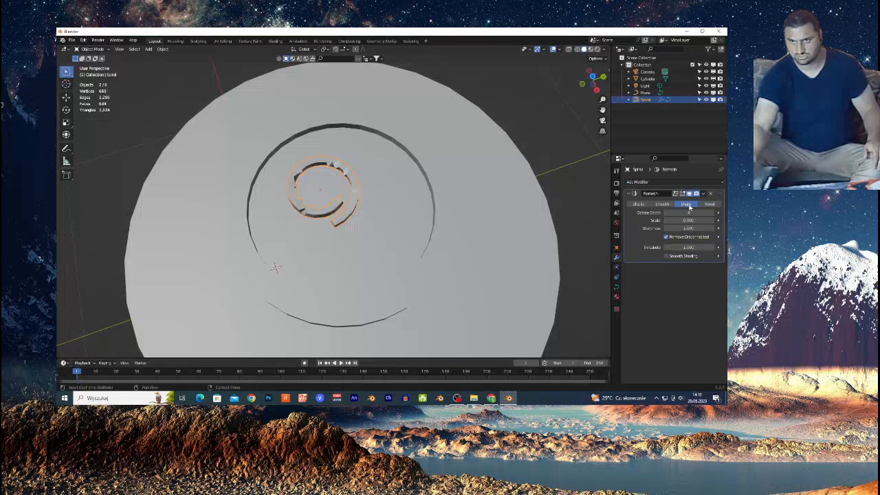
pyautogui.click(713, 213)
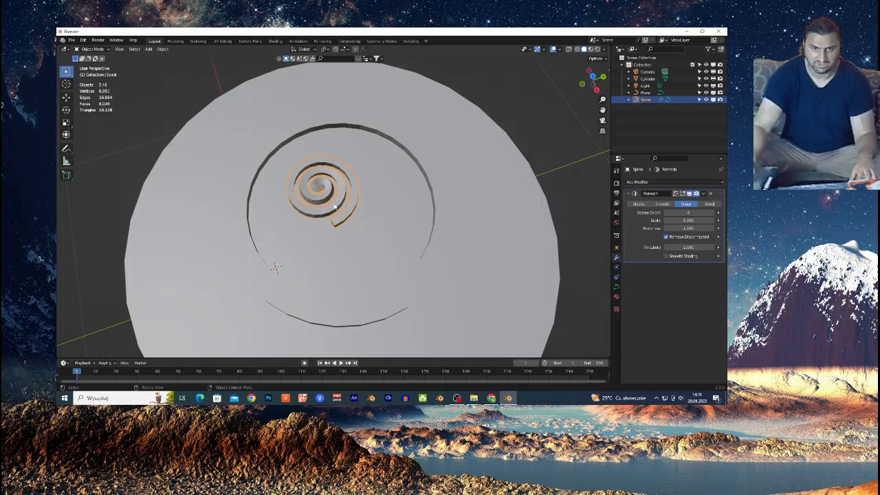
# Step: Try to duplicate the spiral about 0.23 m along Y and shift the copy along X beside the original
pyautogui.hotkey('shift', 'd')
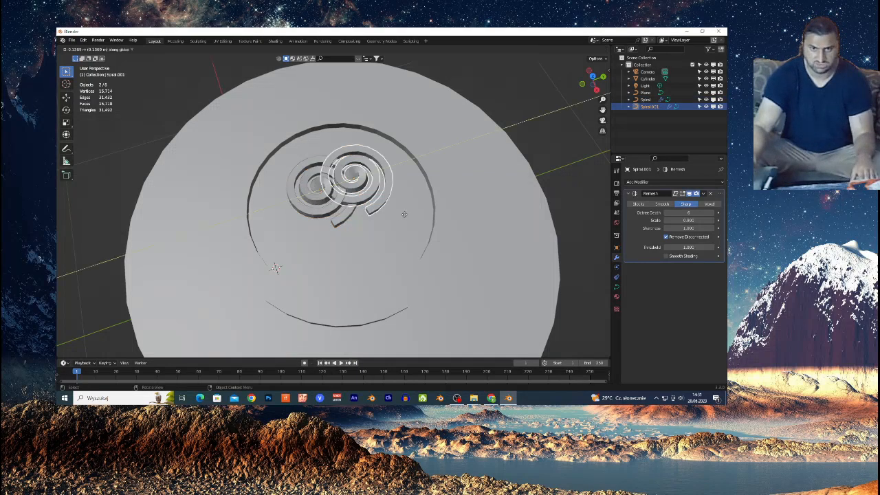
pyautogui.click(402, 215)
pyautogui.press('g')
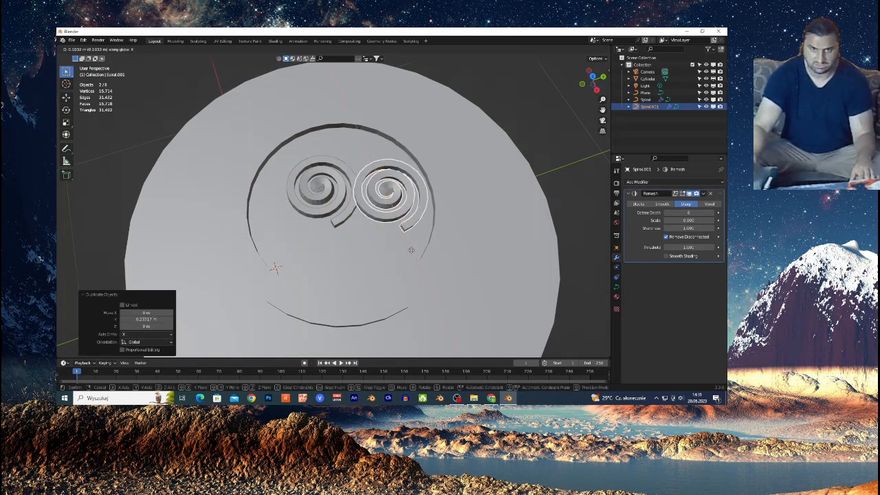
pyautogui.click(409, 229)
pyautogui.press('x')
pyautogui.click(408, 227)
# Step: Scale the original spiral down slightly and move it about -0.037 m along Y
pyautogui.click(340, 201)
pyautogui.press('s')
pyautogui.click(334, 197)
pyautogui.press('s')
pyautogui.press('y')
pyautogui.click(322, 198)
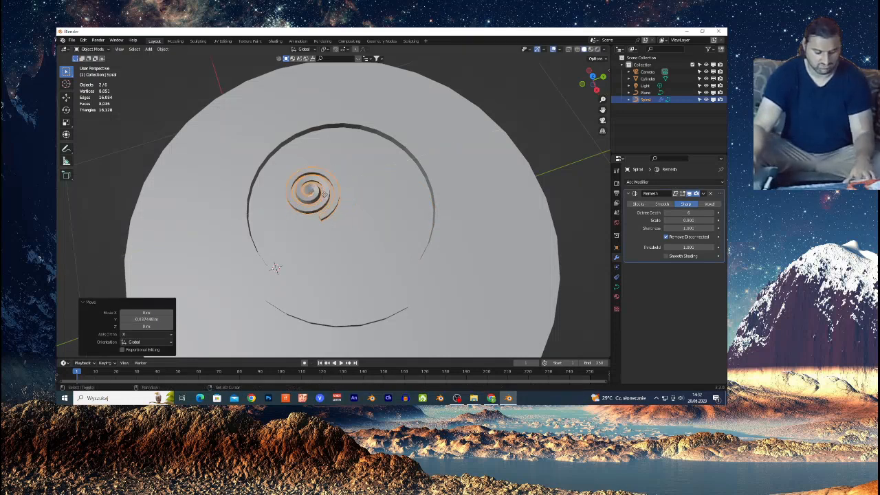
# Step: Duplicate the spiral about 0.22 m along Y and shift the copy along X until it sits level beside the original
pyautogui.hotkey('shift', 'd')
pyautogui.press('y')
pyautogui.click(391, 205)
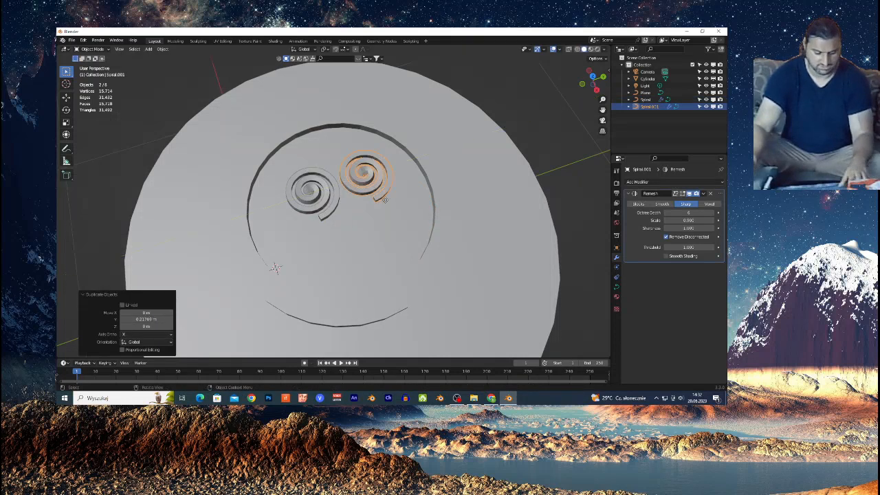
pyautogui.press('g')
pyautogui.press('x')
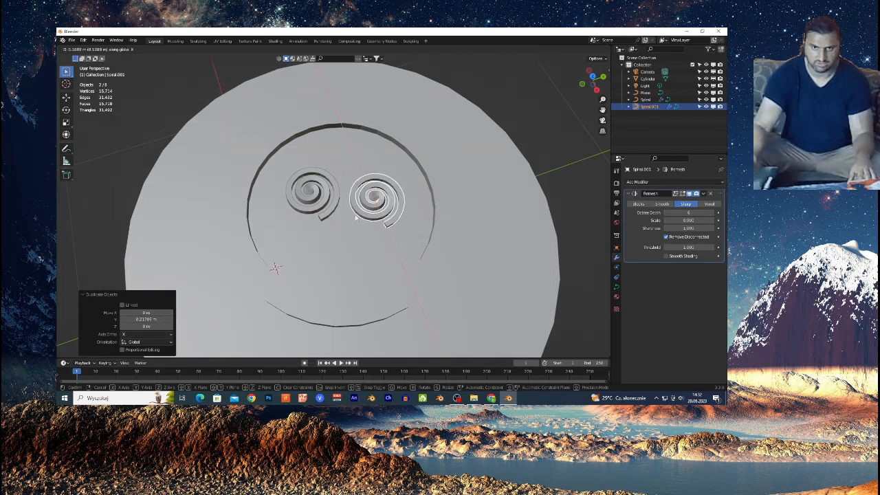
pyautogui.click(393, 225)
# Step: Check the emblem in the YouTube teaser in Chrome, and rotate the original spiral about the Z axis in Blender
pyautogui.click(491, 398)
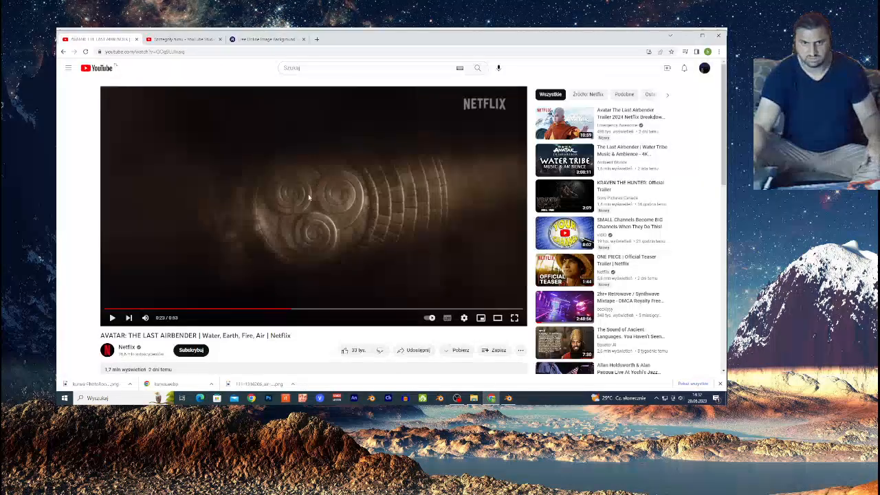
pyautogui.click(508, 398)
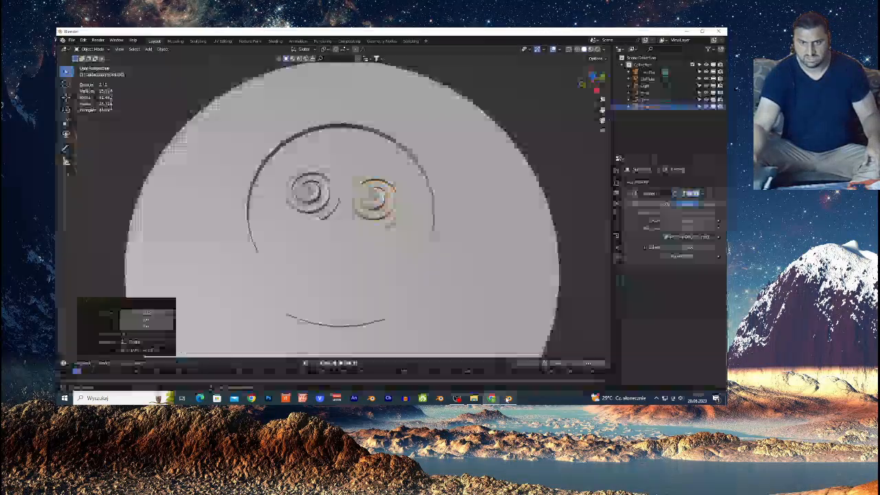
pyautogui.click(319, 196)
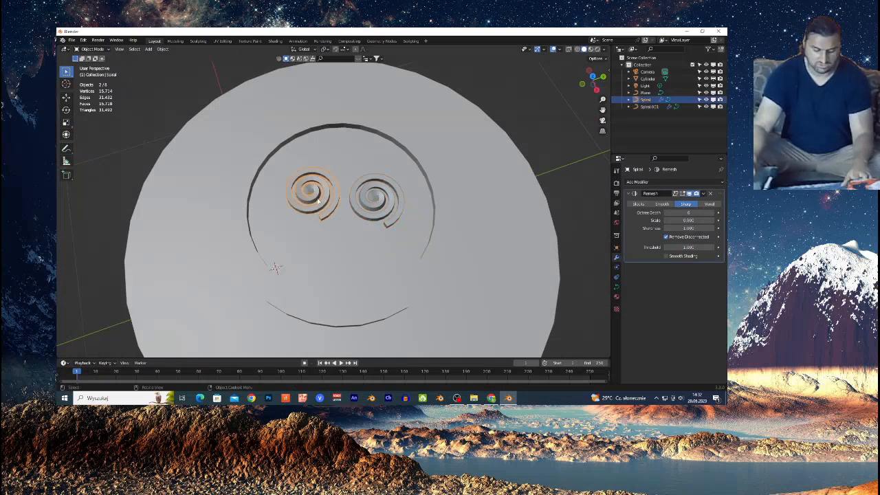
pyautogui.press('r')
pyautogui.press('z')
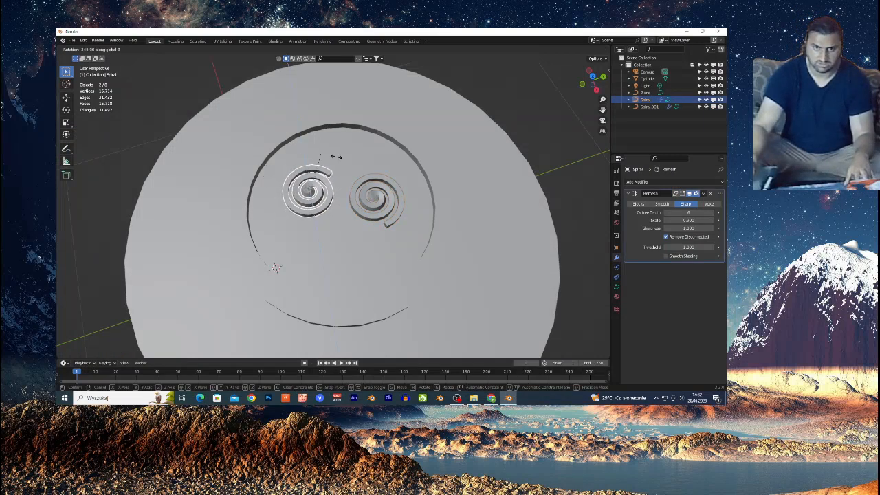
pyautogui.click(357, 165)
# Step: Move the second spiral about 0.026 m along Y toward the original spiral
pyautogui.click(383, 204)
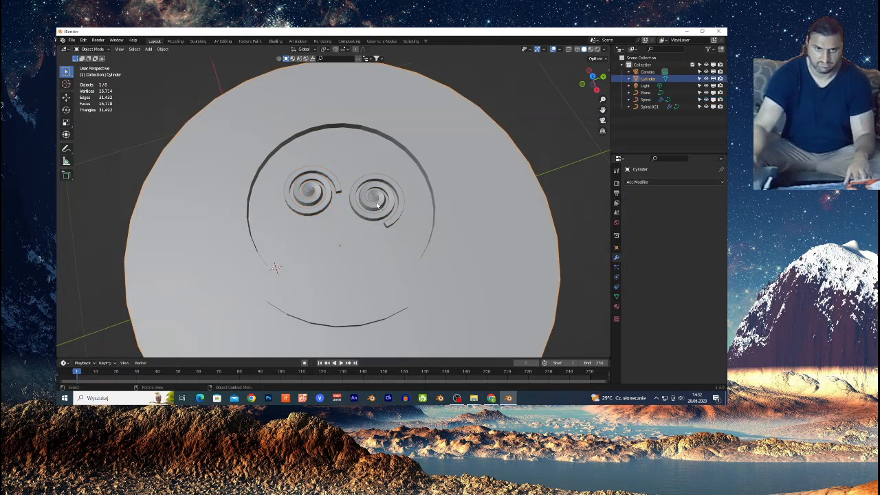
pyautogui.click(377, 200)
pyautogui.press('g')
pyautogui.press('y')
pyautogui.click(275, 268)
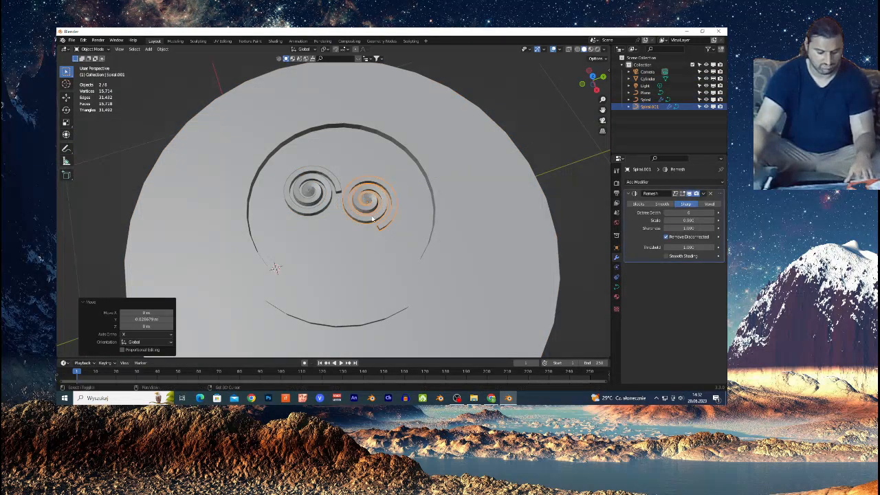
# Step: Duplicate the second spiral and move the copy along X and Y to sit below the first two
pyautogui.hotkey('shift', 'd')
pyautogui.press('y')
pyautogui.click(349, 257)
pyautogui.press('g')
pyautogui.press('x')
pyautogui.click(352, 297)
pyautogui.press('g')
pyautogui.press('y')
pyautogui.click(326, 286)
# Step: Nudge the third spiral along X closer to the other two and shift it about 0.007 m along Y
pyautogui.press('g')
pyautogui.press('y')
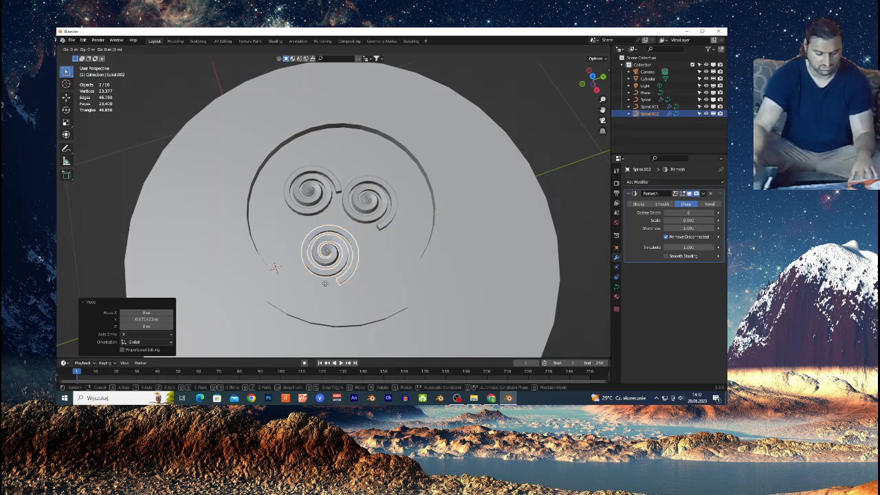
pyautogui.click(334, 272)
pyautogui.press('g')
pyautogui.press('y')
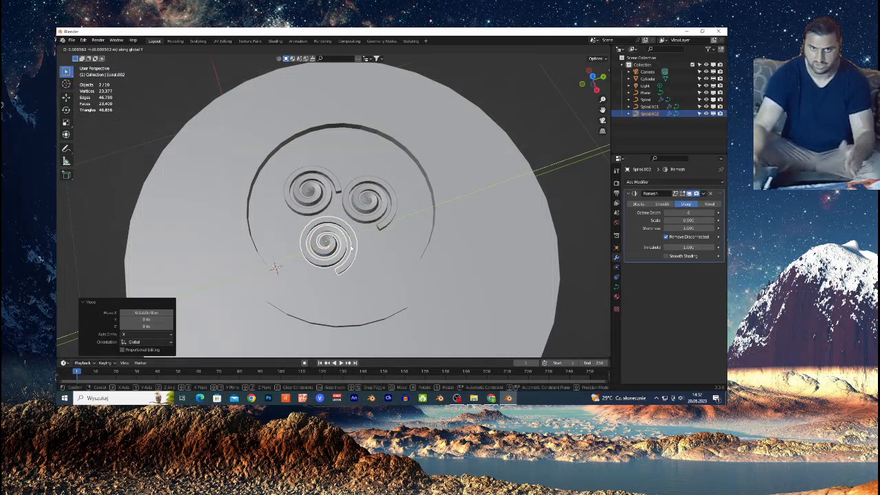
pyautogui.click(349, 266)
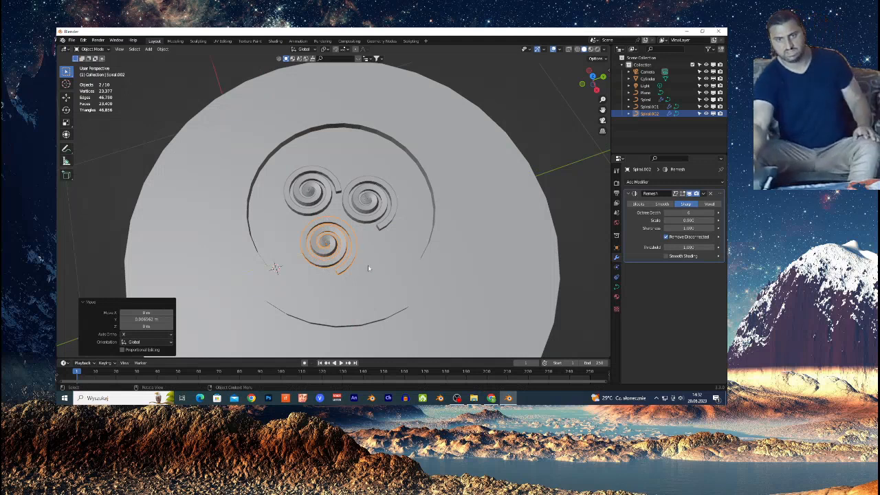
# Step: Scale the third spiral along Z by about 1.14 to thicken it on the disc
pyautogui.hotkey('shift', '`')
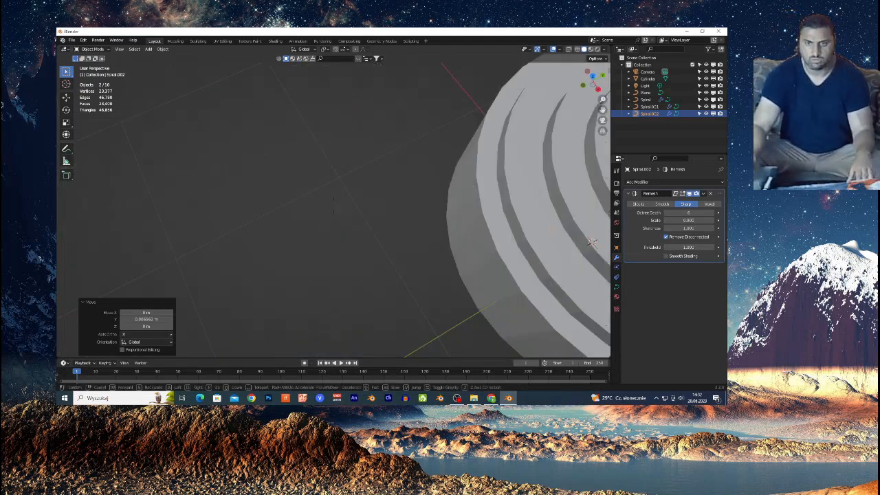
pyautogui.click(367, 267)
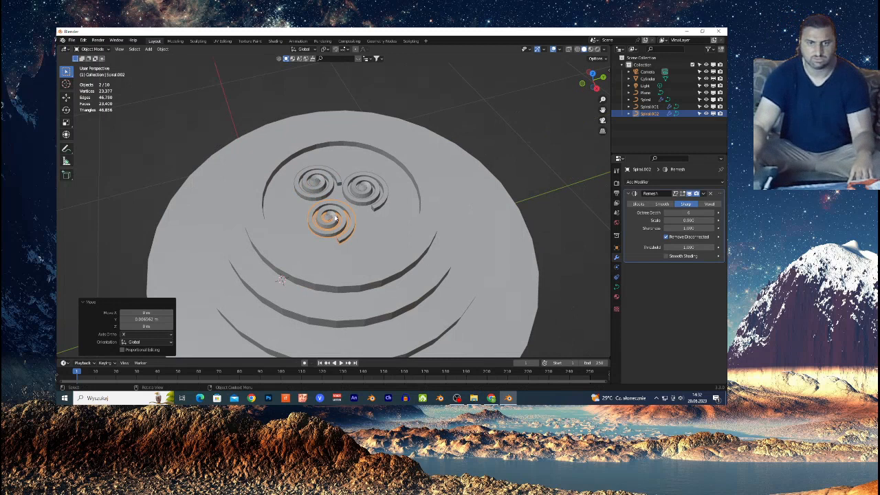
pyautogui.press('s')
pyautogui.press('z')
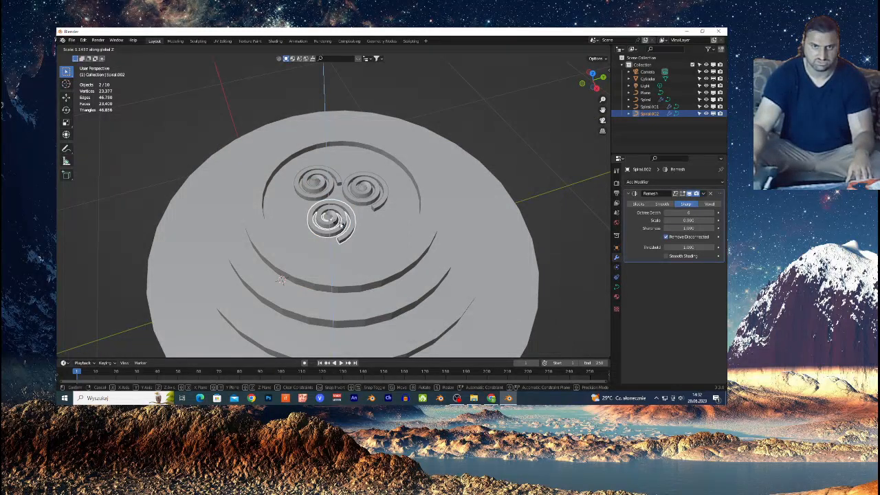
pyautogui.click(340, 224)
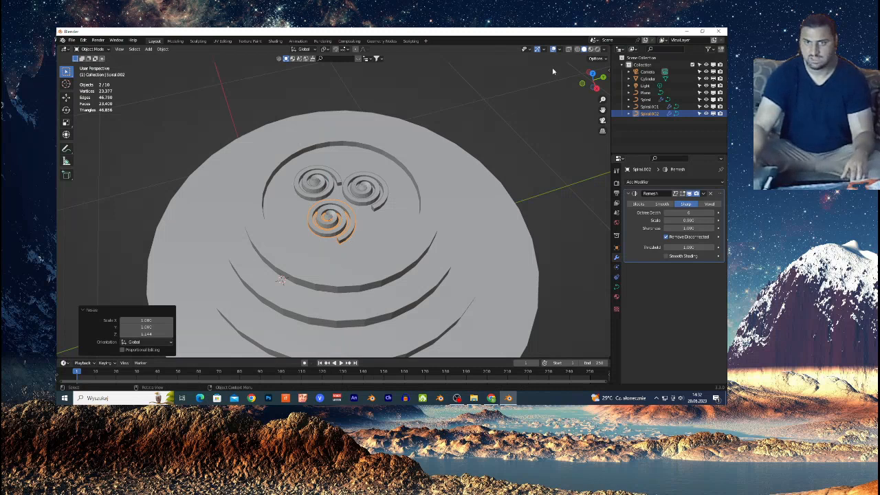
# Step: Show the viewport in rendered shading and set the world background strength to 0
pyautogui.click(597, 50)
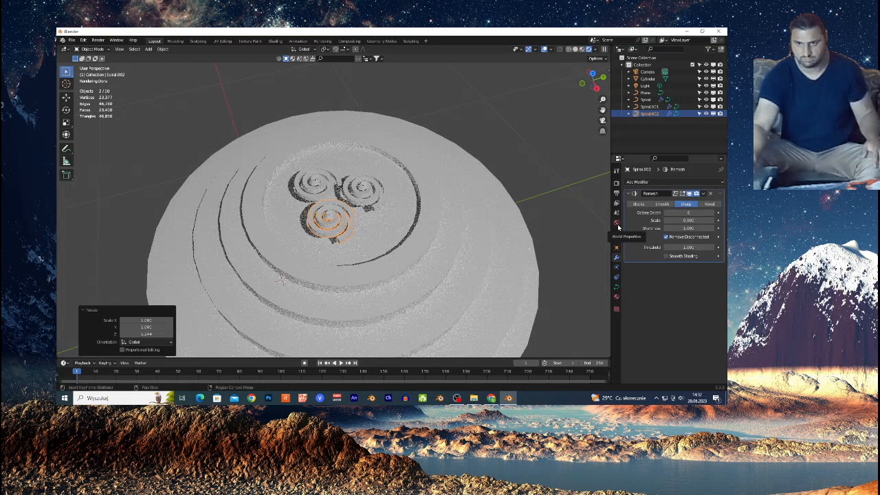
pyautogui.click(617, 224)
pyautogui.moveTo(700, 234); pyautogui.dragTo(636, 235)
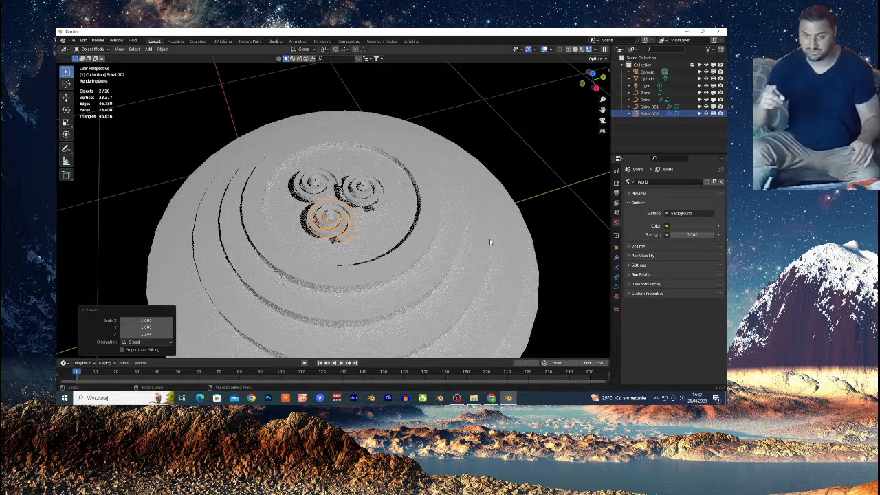
# Step: Examine the whole tiered disc and its three spirals from above in the rendered view
pyautogui.hotkey('shift', '`')
pyautogui.press('s')
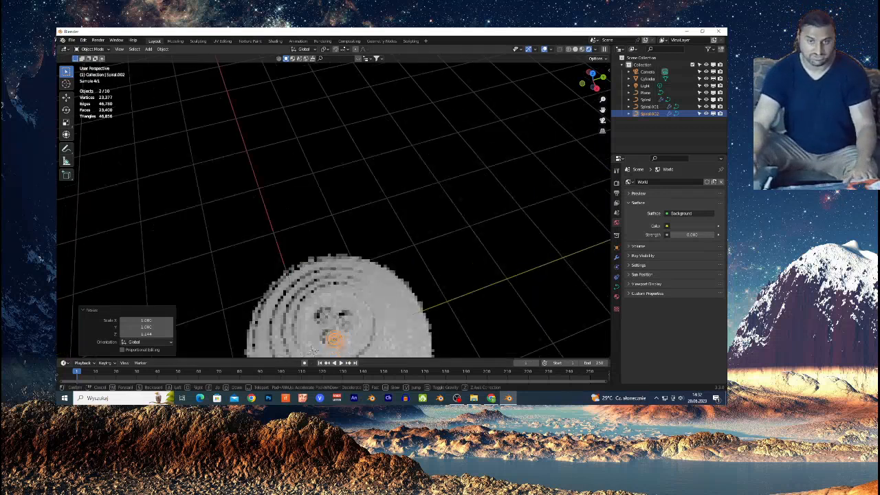
pyautogui.press('w')
pyautogui.press('s')
pyautogui.press('w')
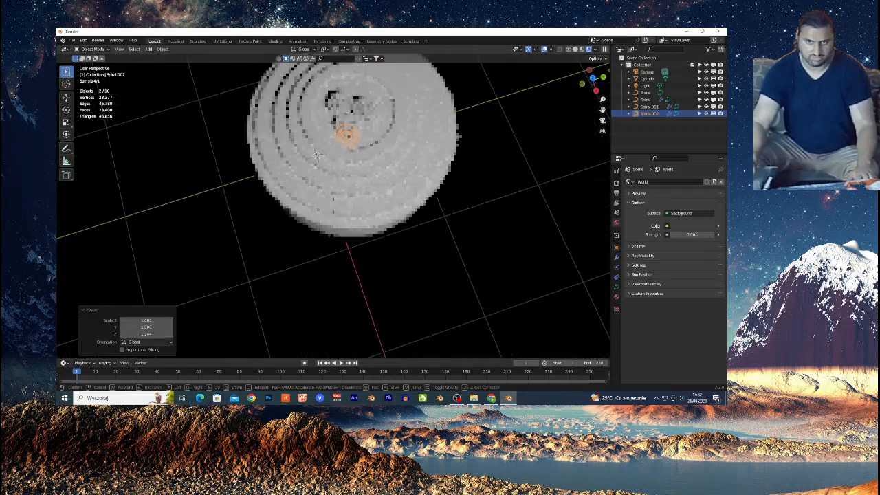
pyautogui.press('s')
pyautogui.press('w')
pyautogui.click(456, 271)
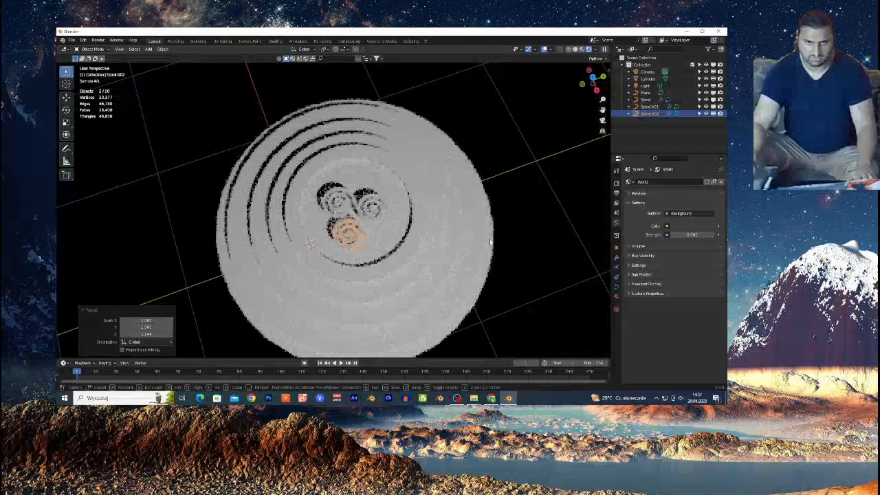
# Step: Search the BlenderKit materials for "ground" and apply the Dry land material to the disc
pyautogui.click(278, 237)
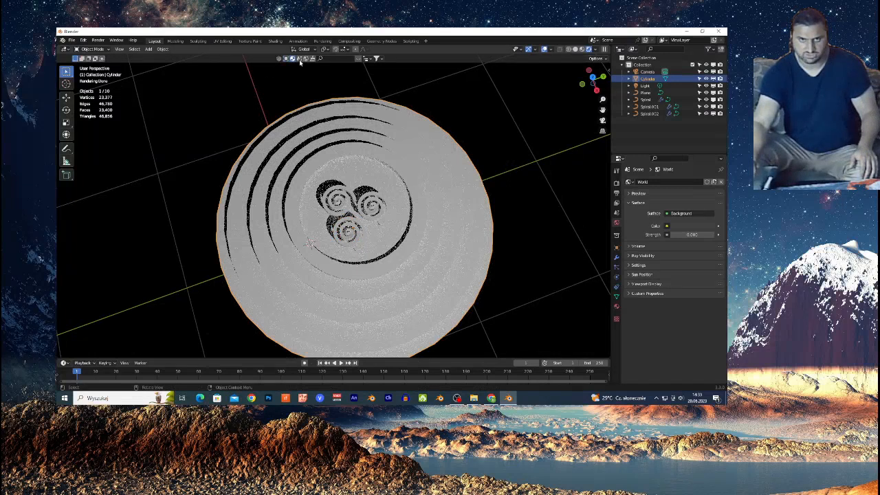
pyautogui.click(369, 66)
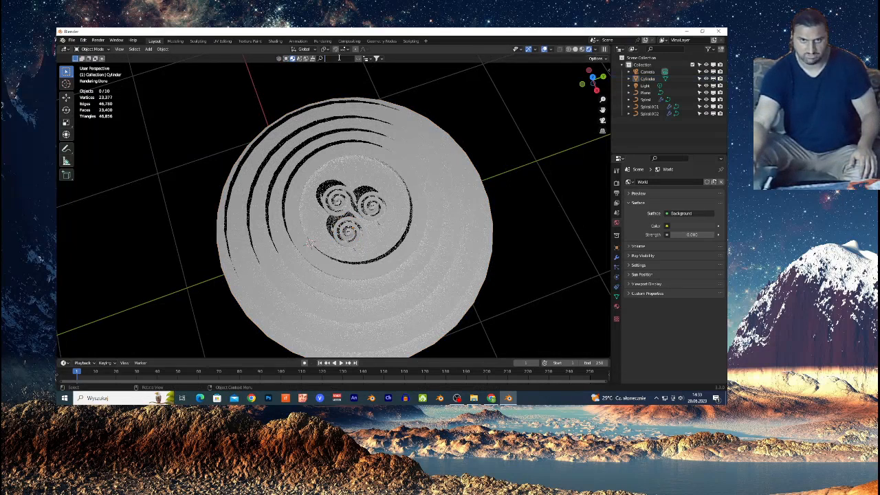
pyautogui.click(340, 59)
pyautogui.write('ground')
pyautogui.press('Return')
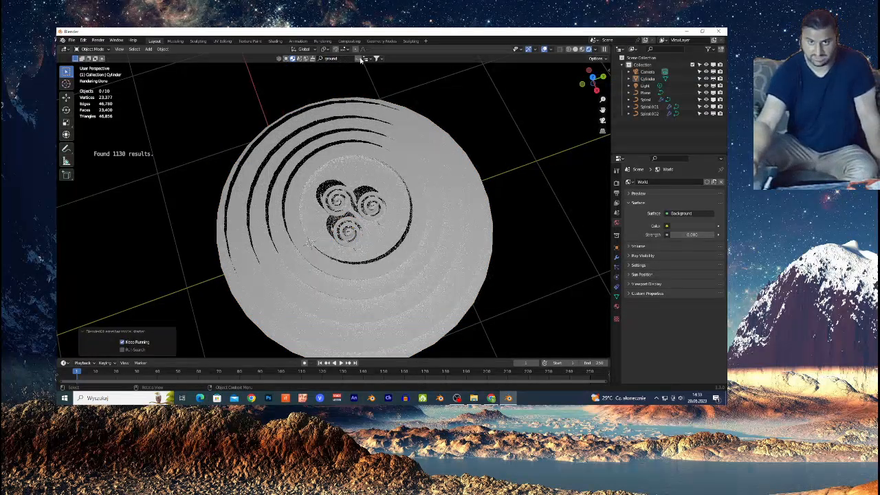
pyautogui.moveTo(117, 118)
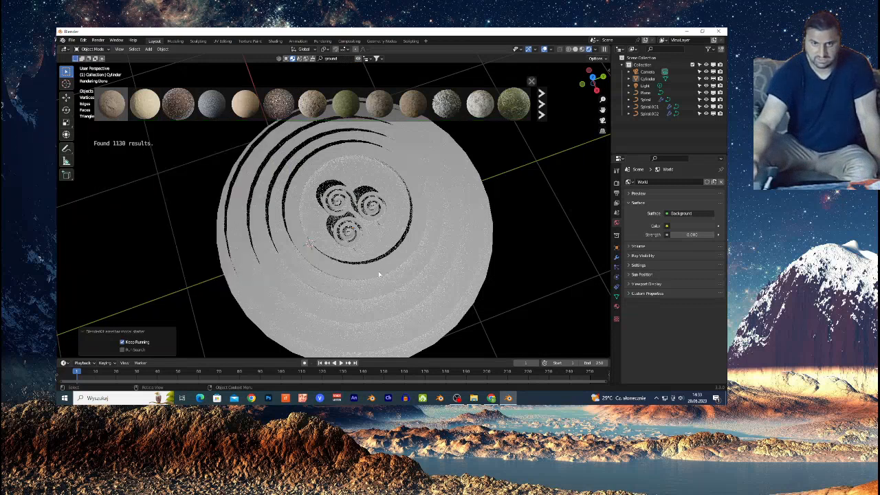
pyautogui.click(425, 294)
pyautogui.moveTo(114, 107); pyautogui.dragTo(388, 261)
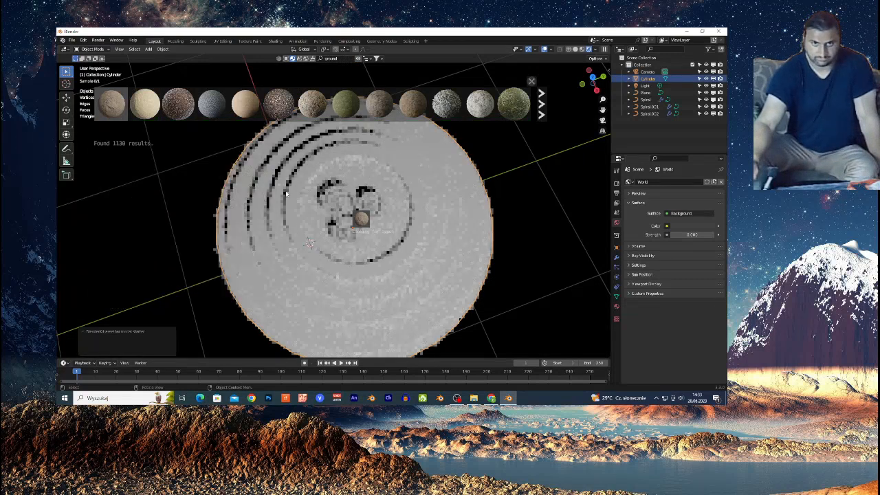
# Step: Apply the Dry land material to each of the three spirals
pyautogui.click(354, 232)
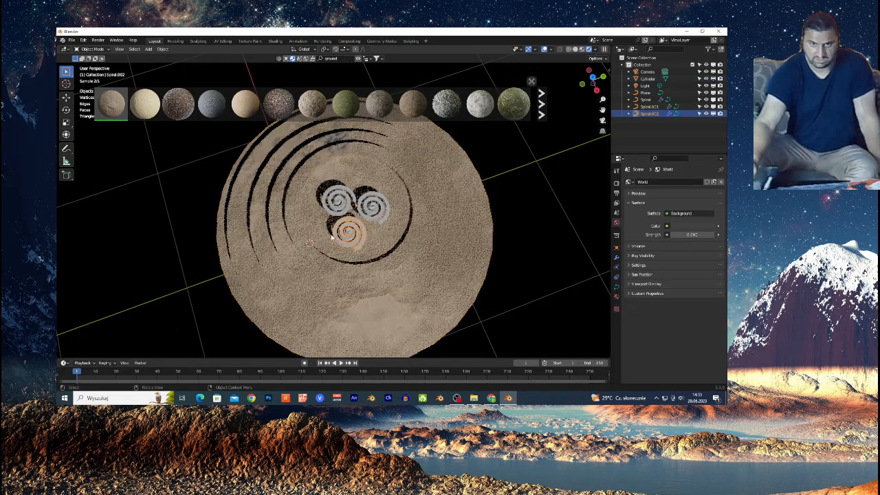
pyautogui.click(343, 203)
pyautogui.click(112, 116)
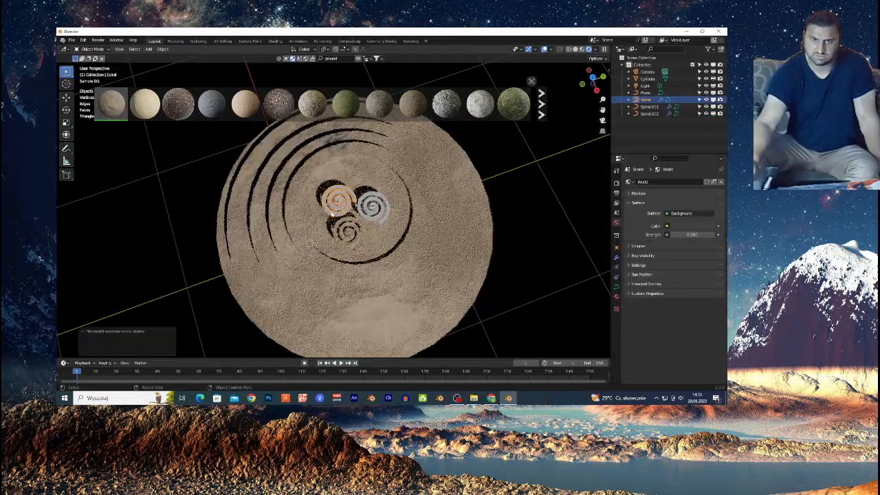
pyautogui.click(374, 206)
pyautogui.moveTo(111, 105)
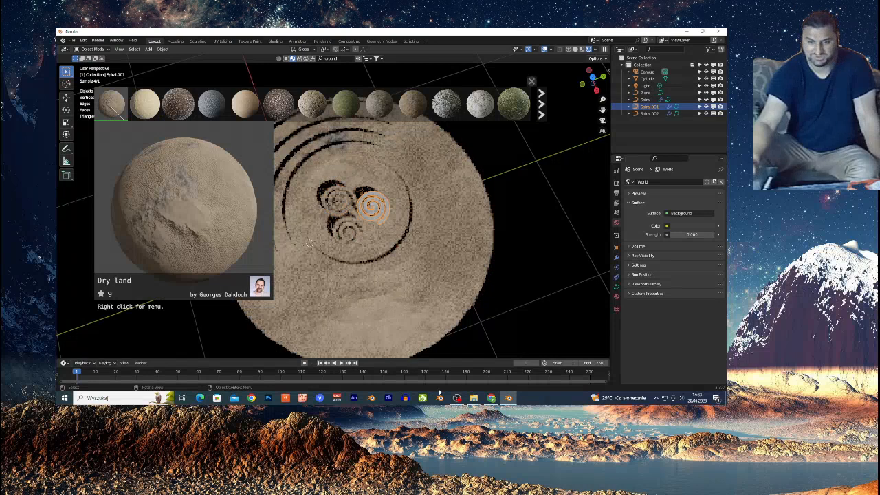
# Step: Compare with the teaser emblem in Chrome, and adjust the second spiral's height along Z in Blender
pyautogui.click(491, 398)
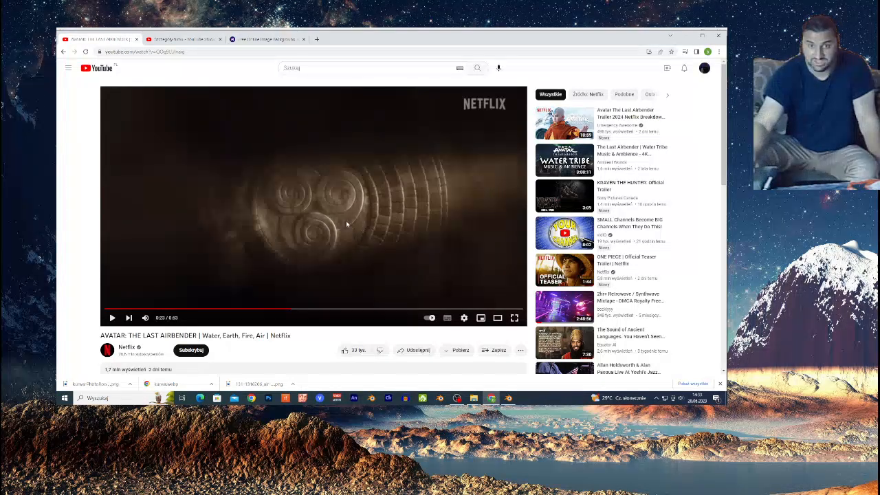
pyautogui.click(509, 399)
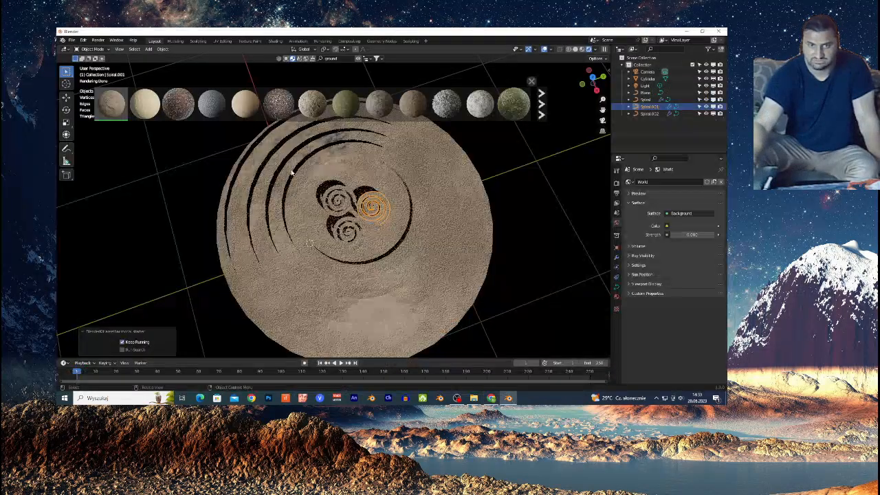
pyautogui.click(517, 210)
pyautogui.click(375, 212)
pyautogui.press('g')
pyautogui.press('z')
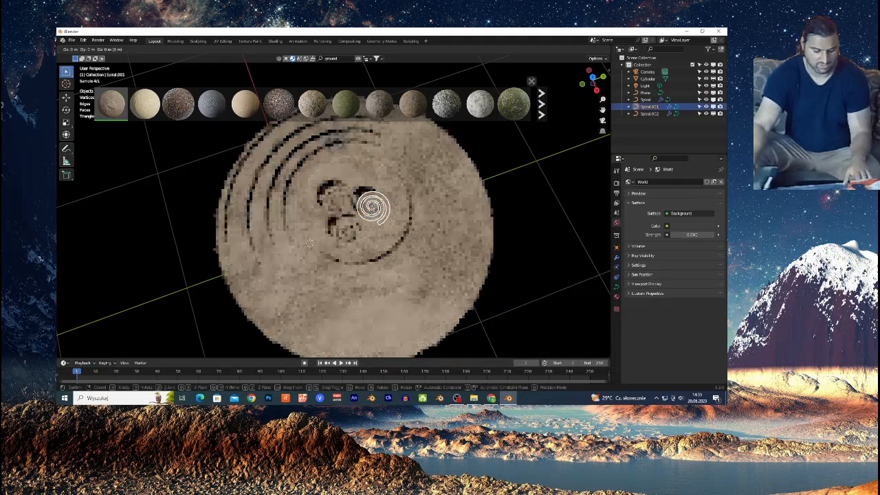
pyautogui.click(349, 235)
# Step: Adjust the third spiral's height along Z and move it about 0.06 m along X toward the other spirals
pyautogui.click(348, 235)
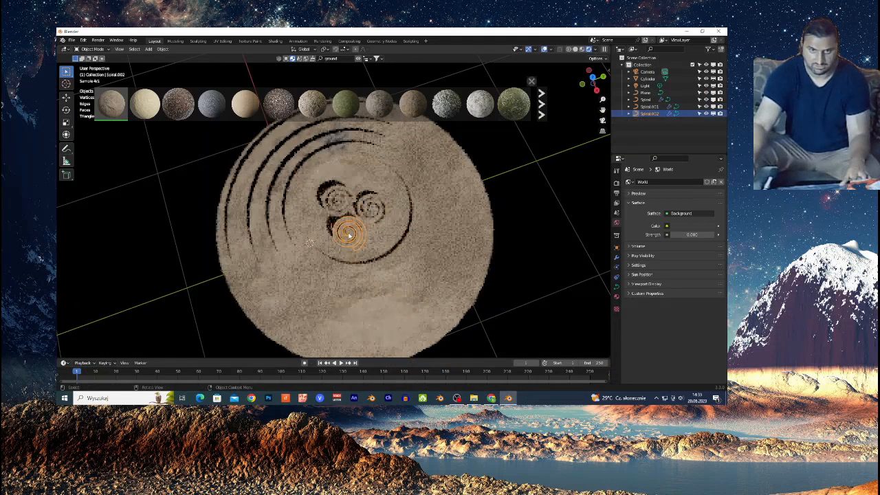
pyautogui.press('g')
pyautogui.press('z')
pyautogui.click(352, 238)
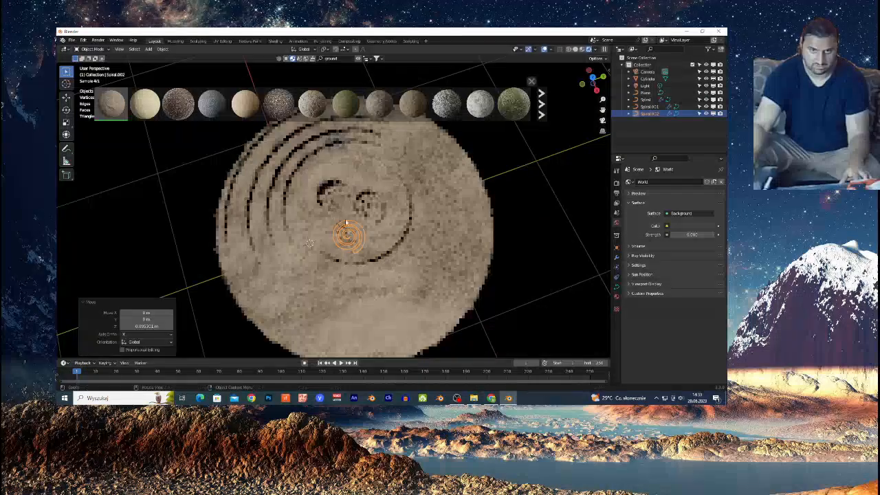
pyautogui.press('g')
pyautogui.press('z')
pyautogui.click(309, 242)
pyautogui.press('g')
pyautogui.press('x')
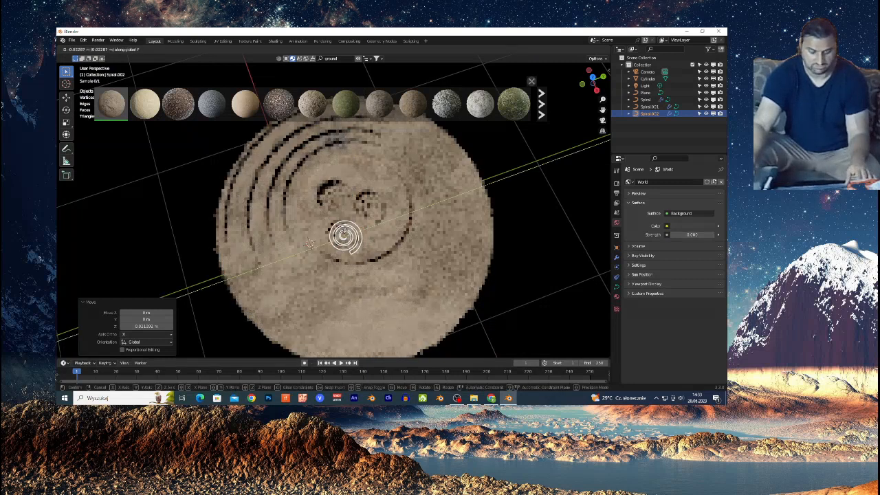
pyautogui.click(344, 225)
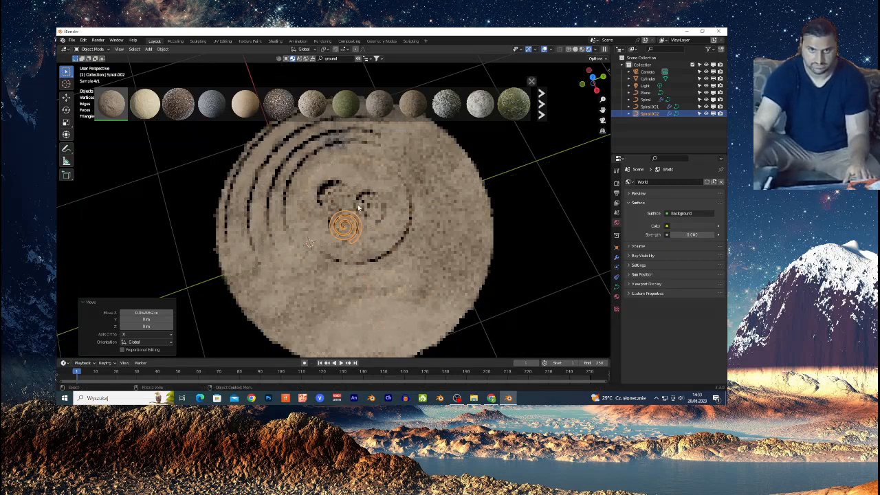
# Step: Dismiss the material asset bar and delete the scene's existing light
pyautogui.click(341, 209)
pyautogui.click(537, 198)
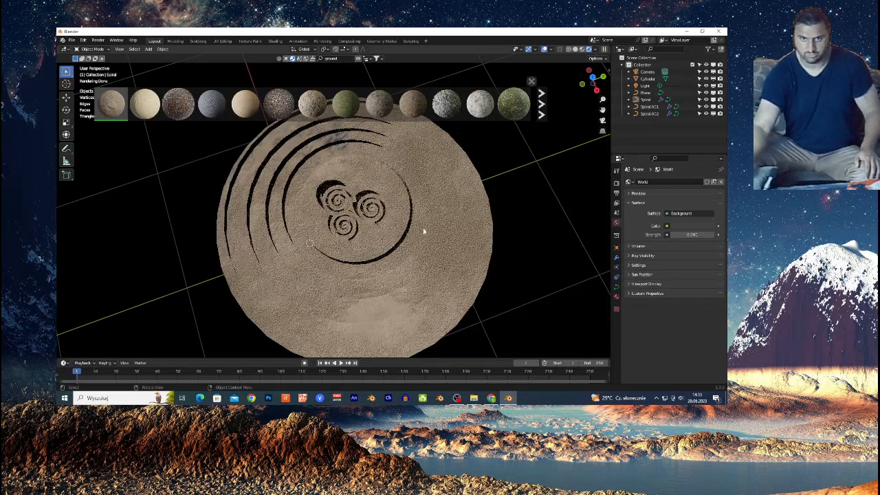
pyautogui.click(414, 199)
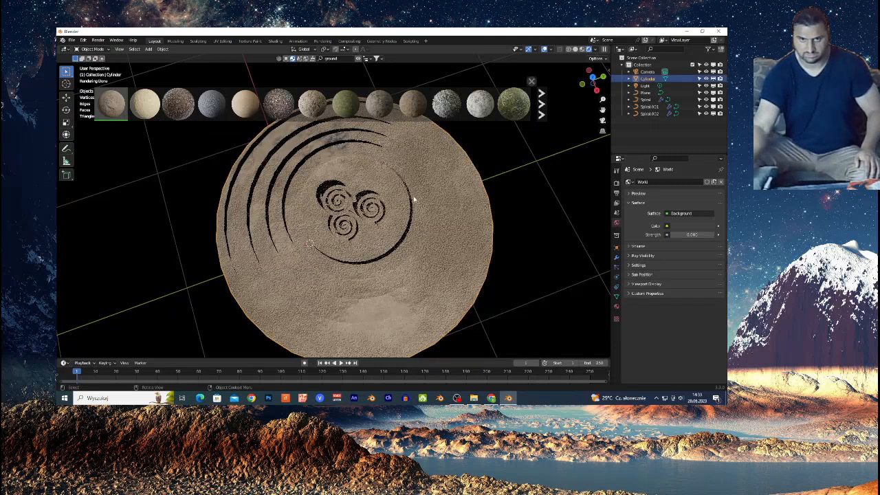
pyautogui.click(357, 60)
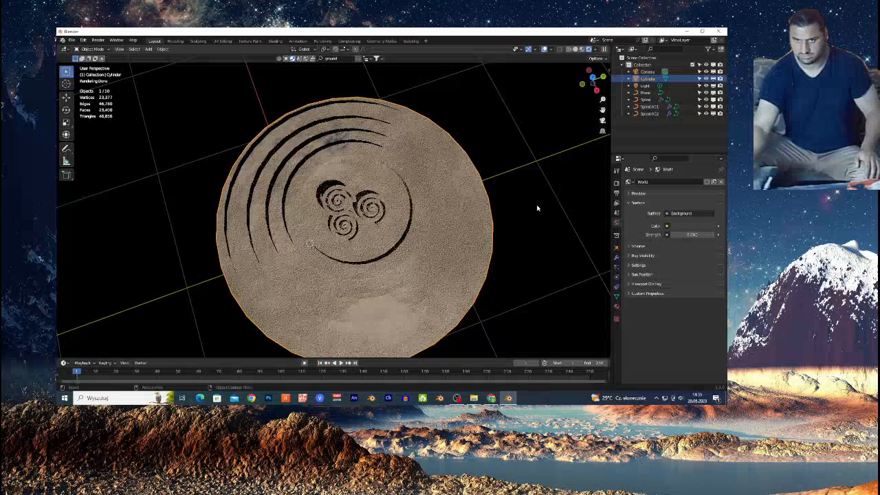
pyautogui.scroll(-4, 469, 225)
pyautogui.scroll(1, 472, 226)
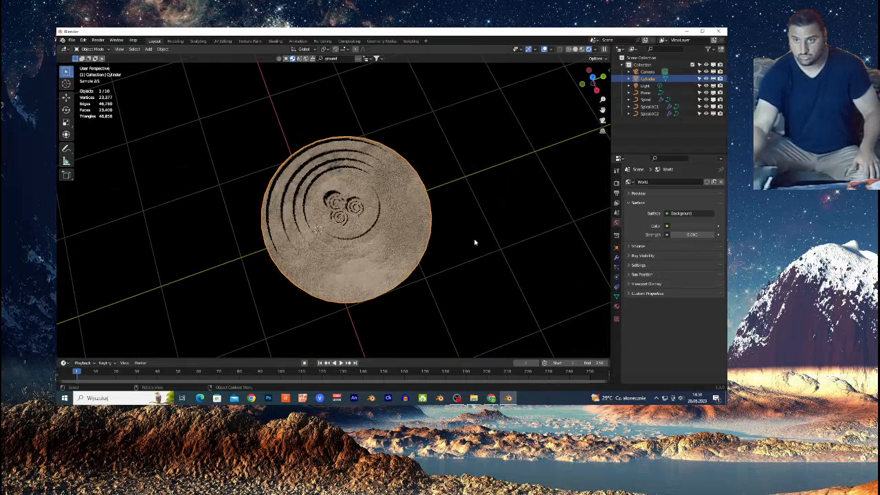
pyautogui.click(644, 85)
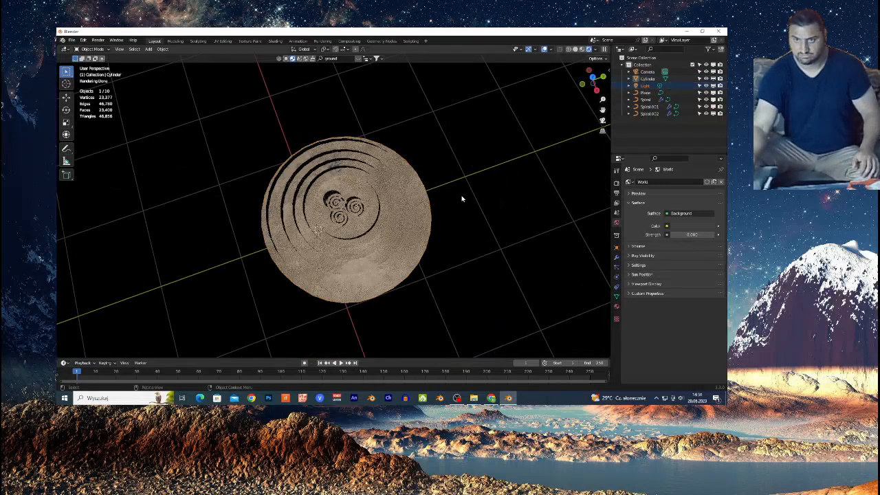
pyautogui.press('Delete')
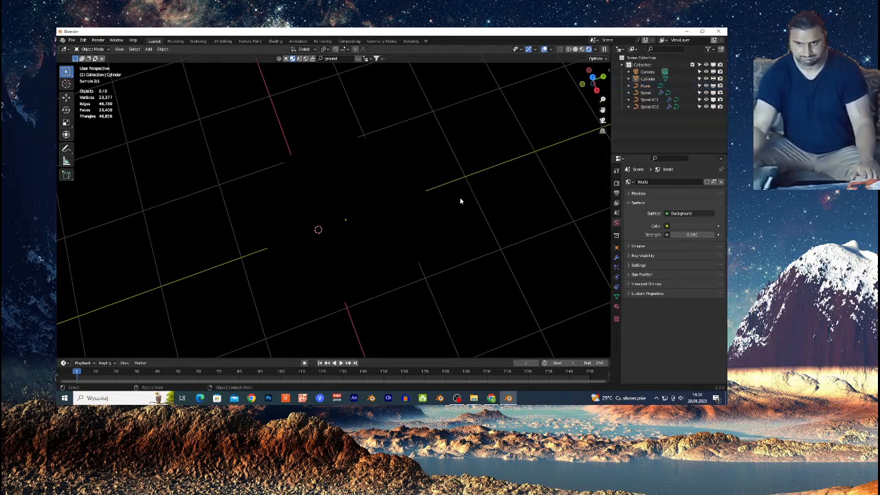
# Step: Switch to Chrome and examine the emblem and its lighting at 0:23 in the Avatar teaser
pyautogui.click(491, 398)
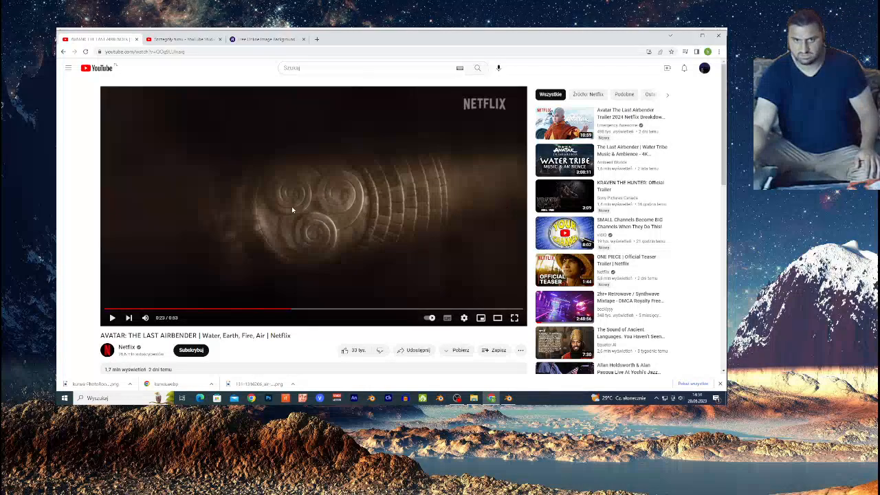
pyautogui.click(217, 273)
pyautogui.click(261, 269)
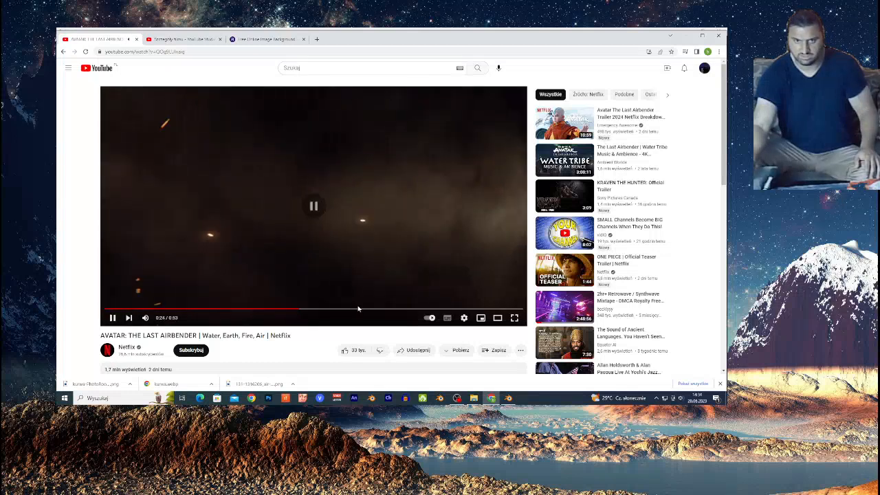
pyautogui.click(293, 312)
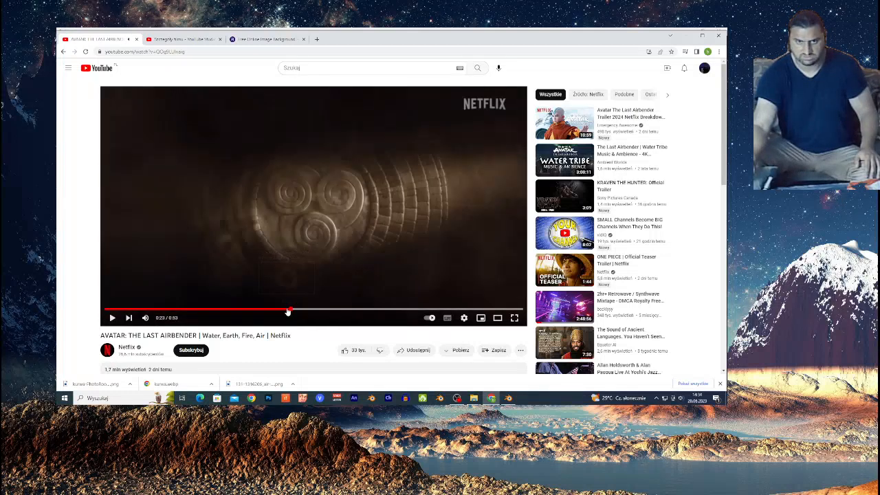
pyautogui.click(287, 312)
pyautogui.click(291, 311)
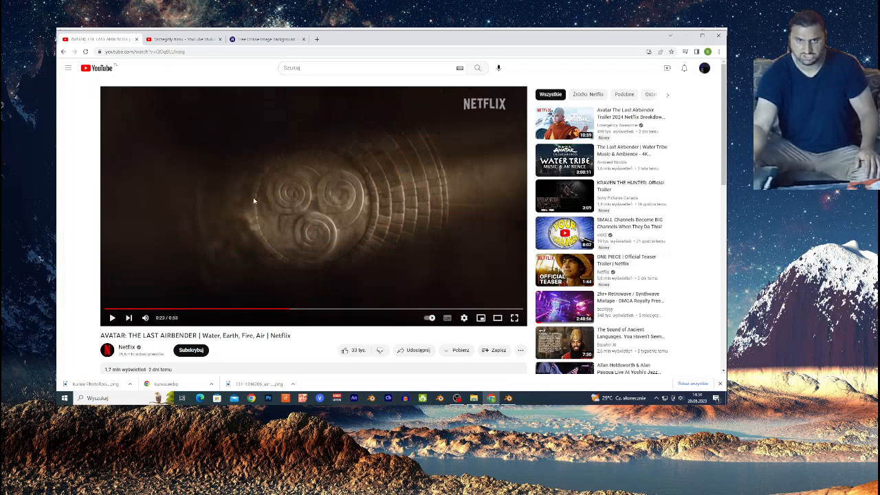
# Step: Return to Blender, add a spot light and raise it about 2.4 m along Z above the disc
pyautogui.click(508, 398)
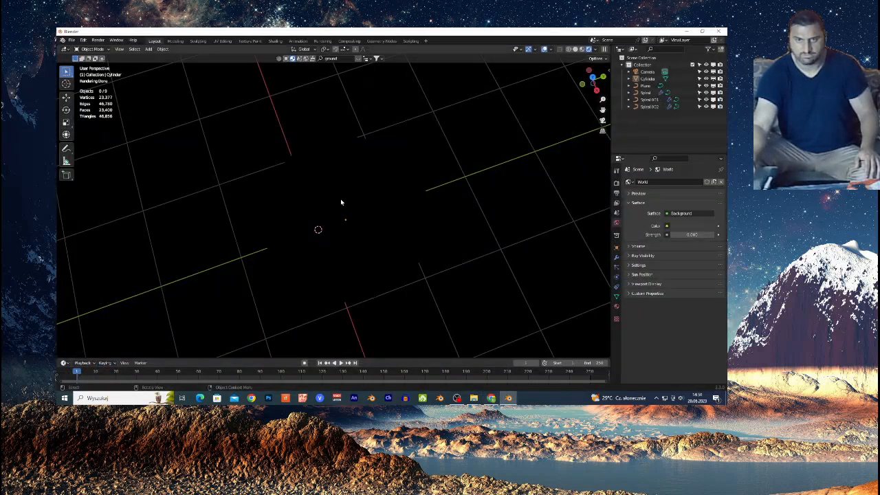
pyautogui.hotkey('shift', 'a')
pyautogui.moveTo(393, 250)
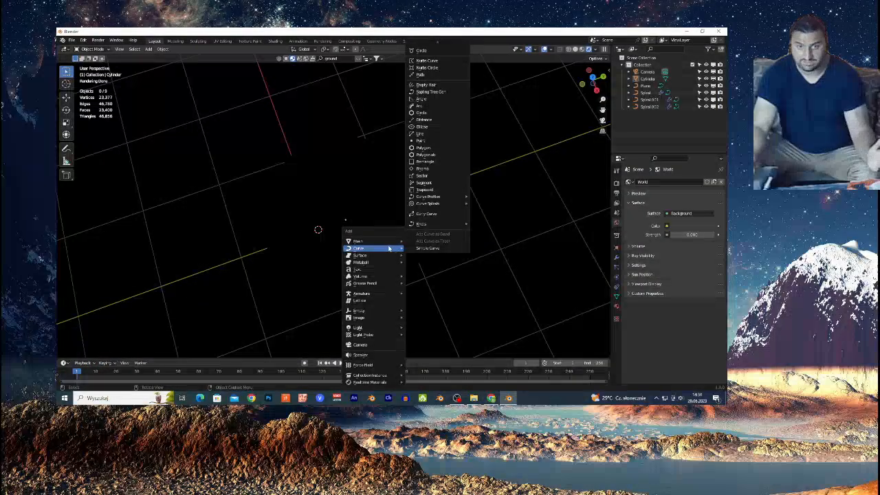
pyautogui.moveTo(370, 330)
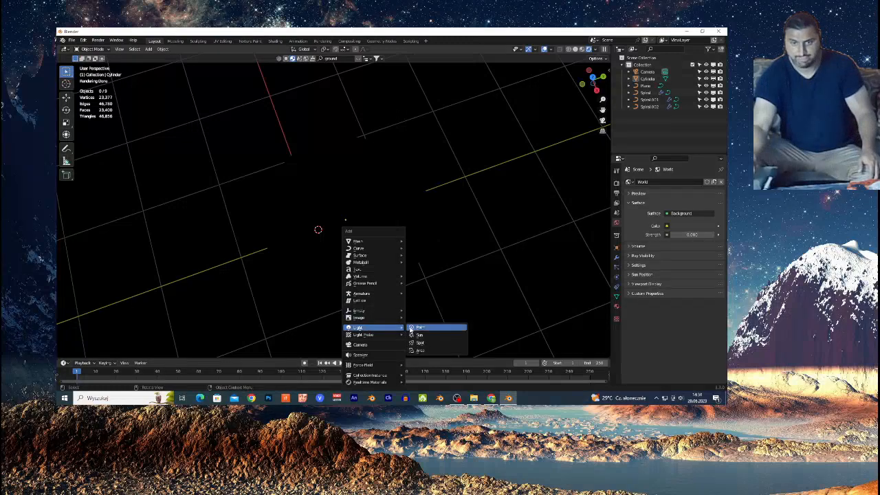
pyautogui.click(432, 342)
pyautogui.press('g')
pyautogui.press('z')
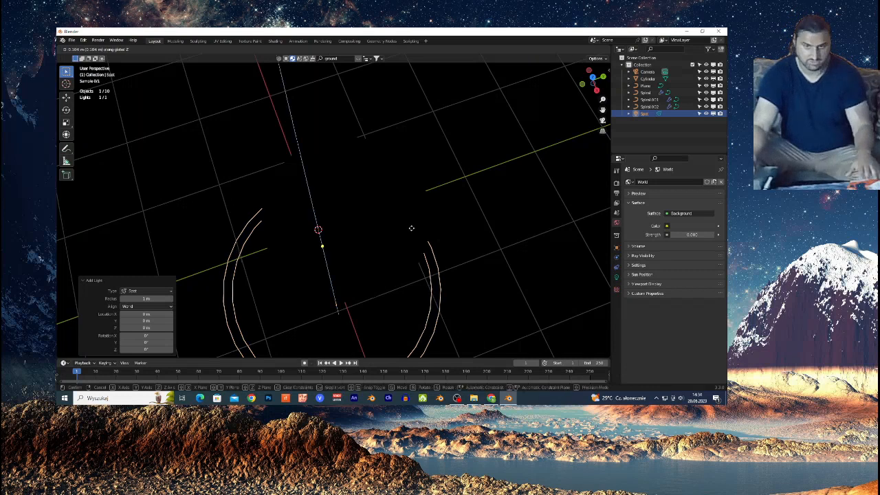
pyautogui.click(427, 191)
# Step: Look through the camera and fly it to a position above the disc, facing down at the emblem
pyautogui.scroll(6, 382, 193)
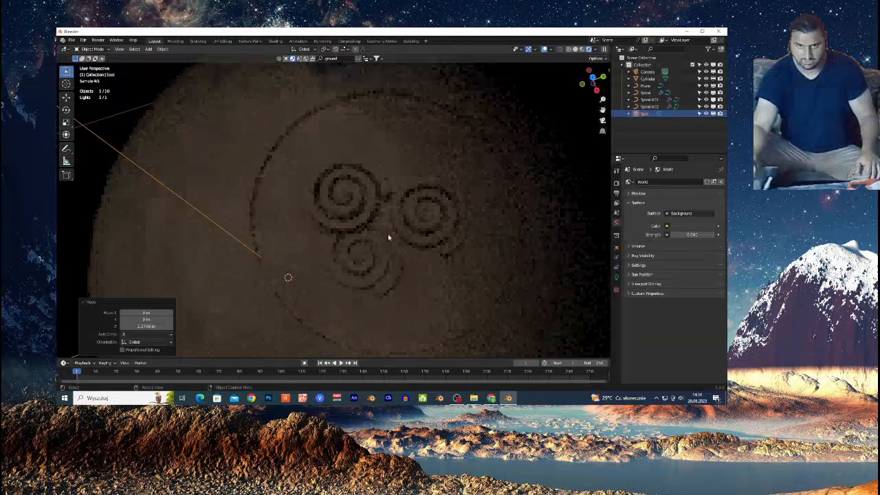
pyautogui.scroll(-6, 388, 238)
pyautogui.press('KP_0')
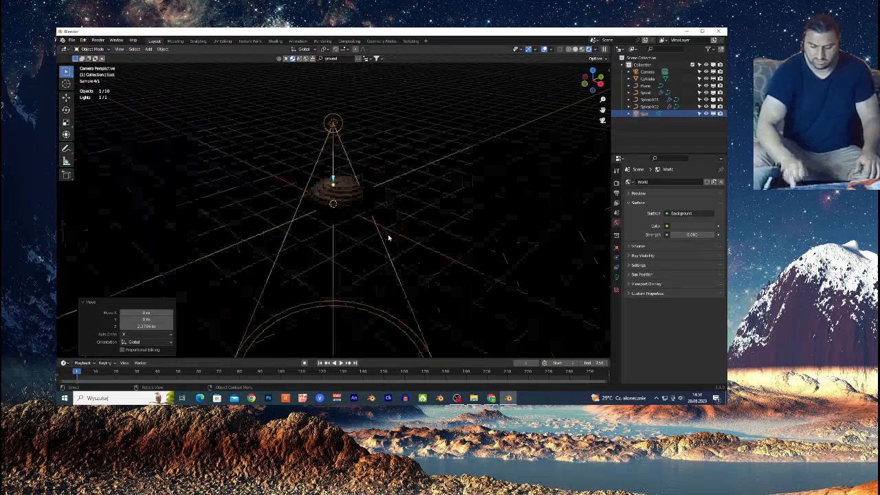
pyautogui.hotkey('shift', '`')
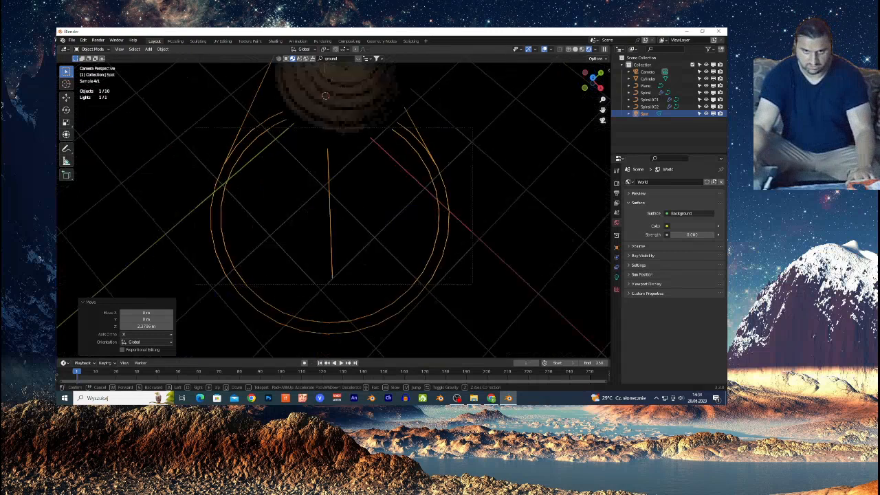
pyautogui.press('s')
pyautogui.press('w')
pyautogui.press('w')
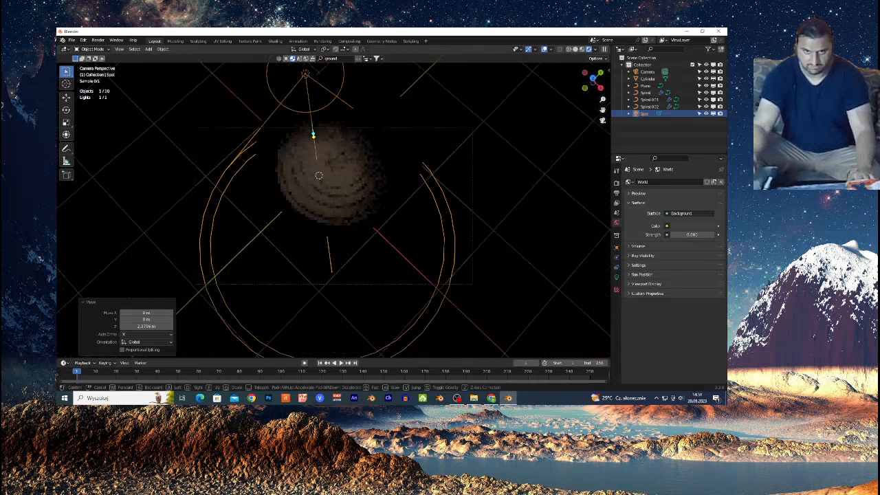
pyautogui.click(442, 243)
# Step: Set the camera's X rotation to about -2.9° to bring the disc into the camera frame
pyautogui.click(409, 134)
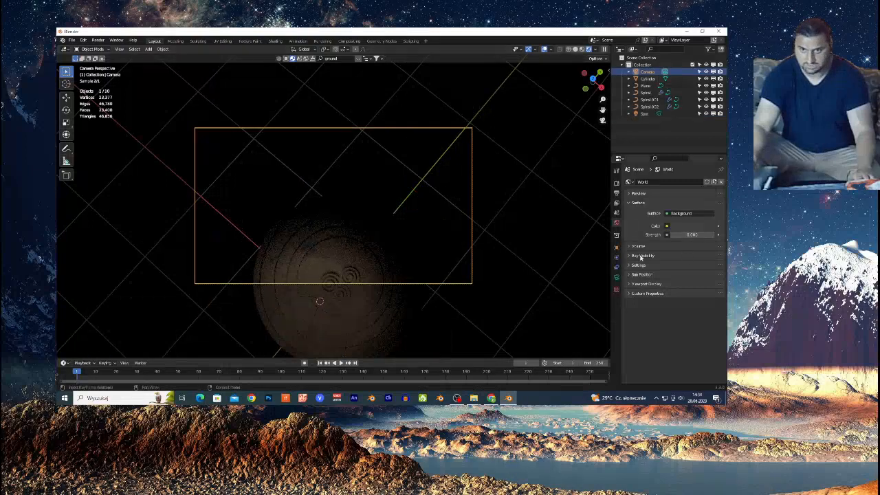
pyautogui.click(617, 277)
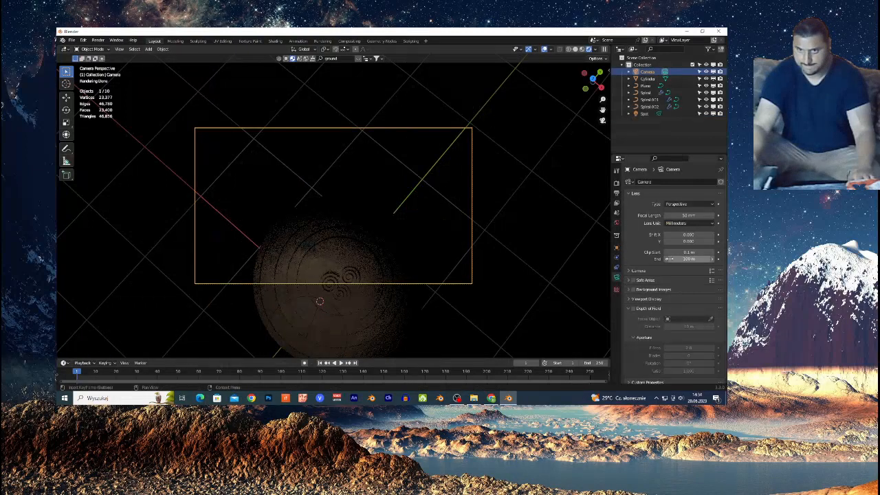
pyautogui.click(616, 247)
pyautogui.moveTo(684, 226); pyautogui.dragTo(671, 226)
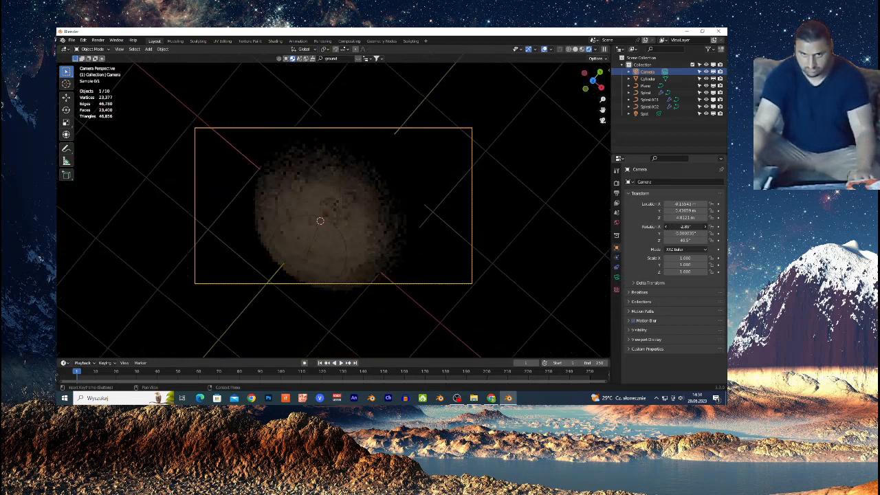
pyautogui.scroll(2, 326, 238)
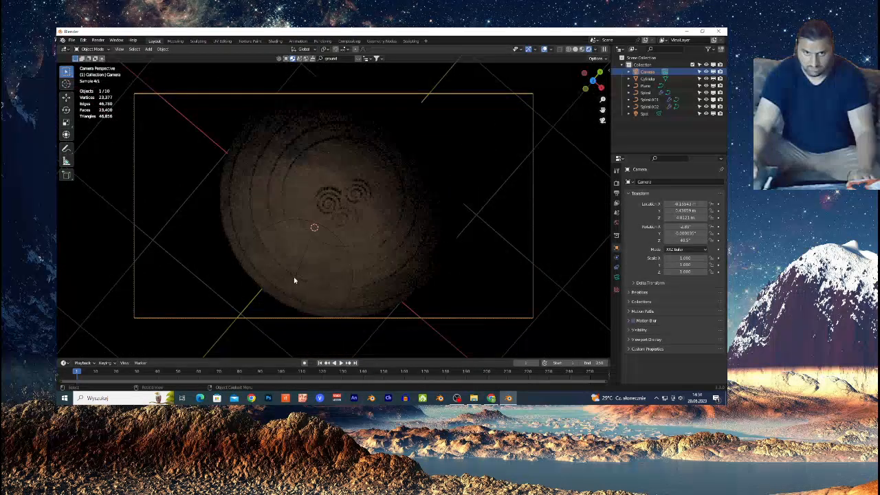
# Step: Raise the spot light's power to about 104 W
pyautogui.click(297, 278)
pyautogui.scroll(3, 335, 274)
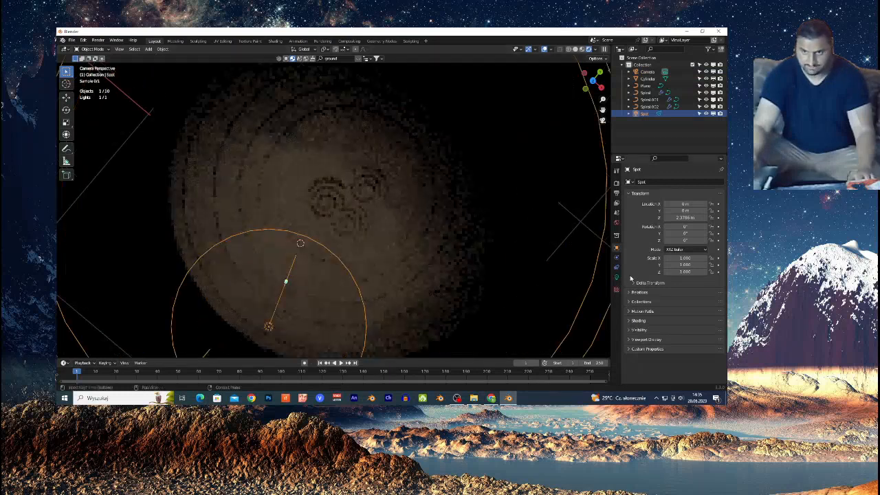
pyautogui.click(617, 277)
pyautogui.moveTo(689, 230); pyautogui.dragTo(709, 230)
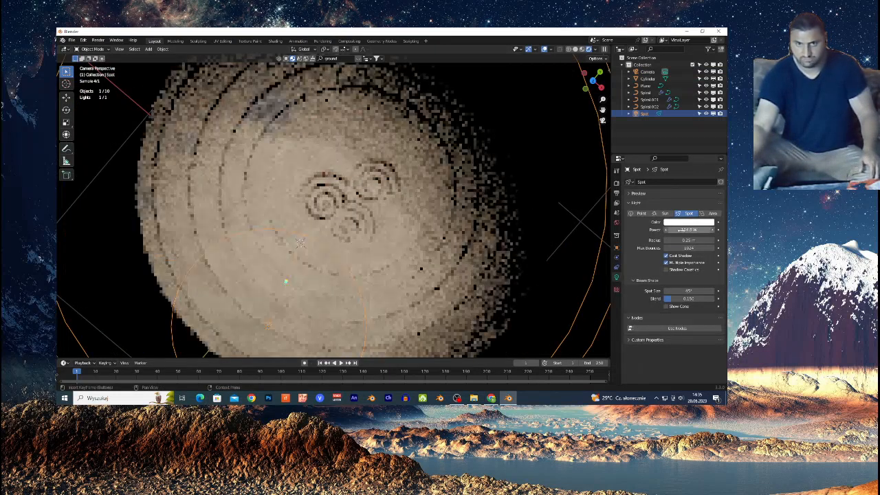
# Step: Scale the first spiral up by about 1.17 and reposition it along Y and about 0.07 m along X
pyautogui.click(330, 196)
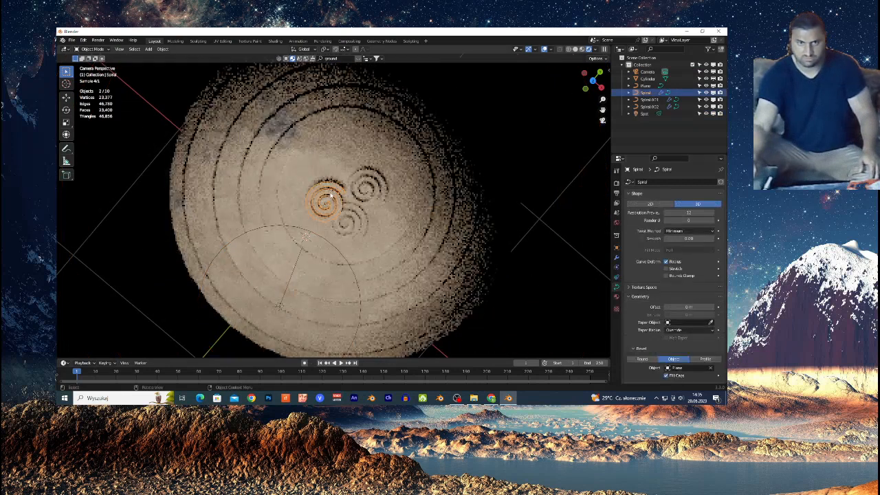
pyautogui.press('s')
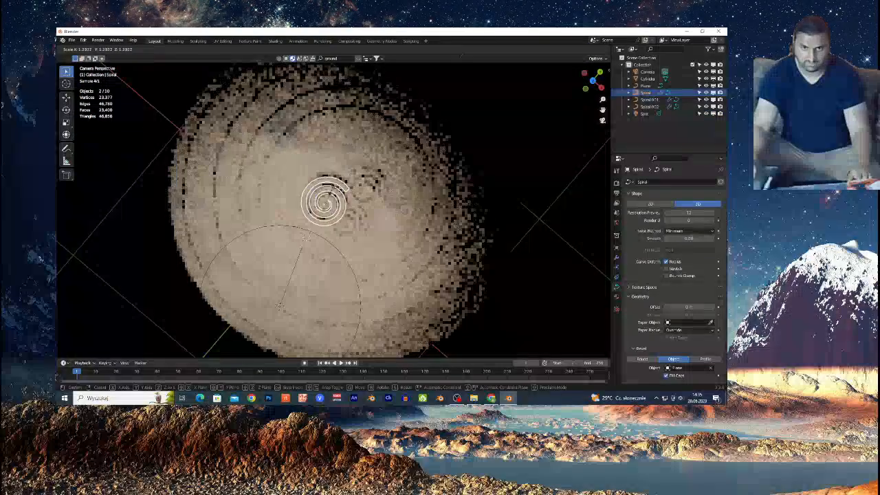
pyautogui.click(331, 196)
pyautogui.press('g')
pyautogui.press('y')
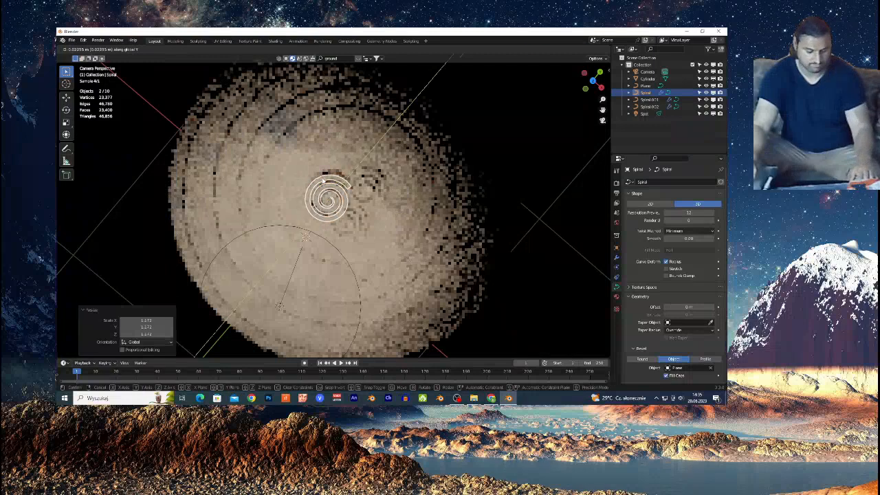
pyautogui.click(323, 180)
pyautogui.press('g')
pyautogui.press('x')
pyautogui.click(311, 170)
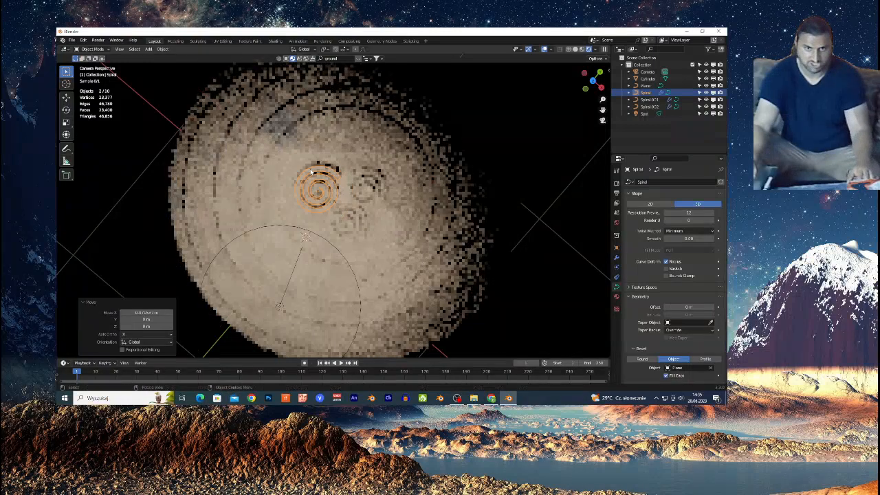
# Step: Delete the other two spirals, keeping only the enlarged one
pyautogui.click(362, 197)
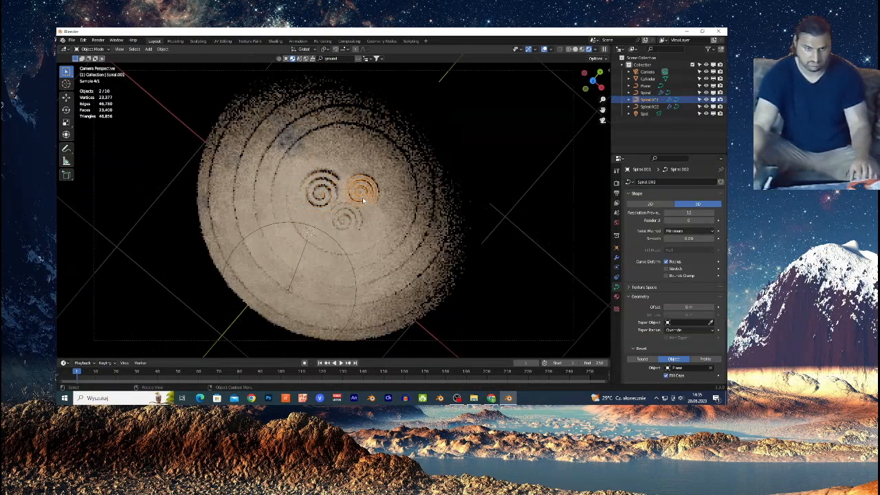
pyautogui.press('Delete')
pyautogui.click(346, 218)
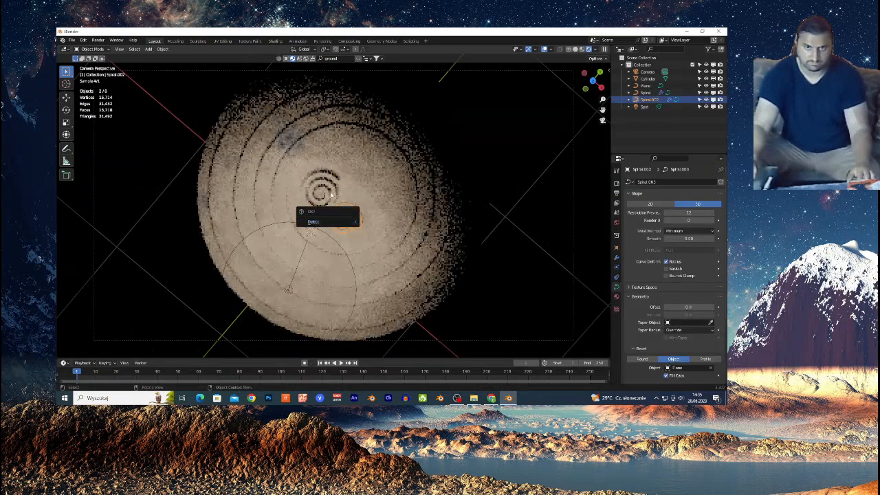
pyautogui.press('x')
pyautogui.click(334, 214)
# Step: Duplicate the enlarged spiral about 0.21 m along X to make the second spiral
pyautogui.click(334, 196)
pyautogui.hotkey('shift', 'd')
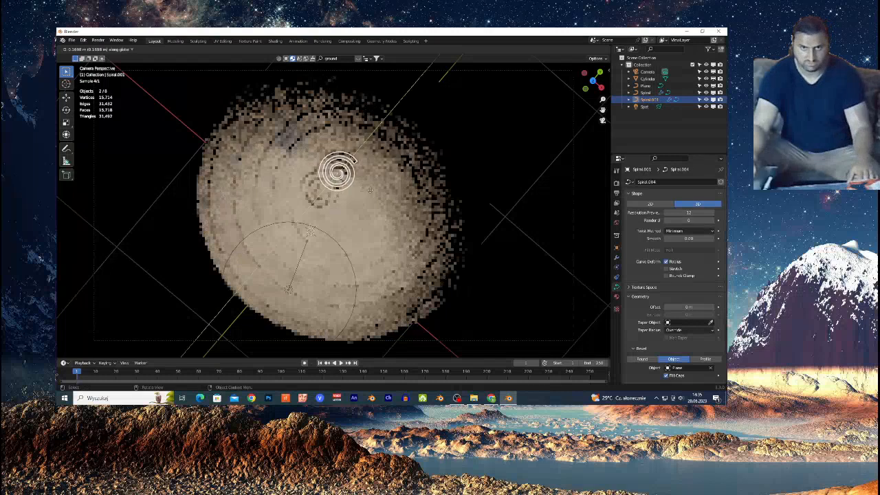
pyautogui.click(382, 194)
# Step: Duplicate the second spiral about 0.25 m along Y, and shift this third spiral along X to form a triangle
pyautogui.hotkey('shift', 'd')
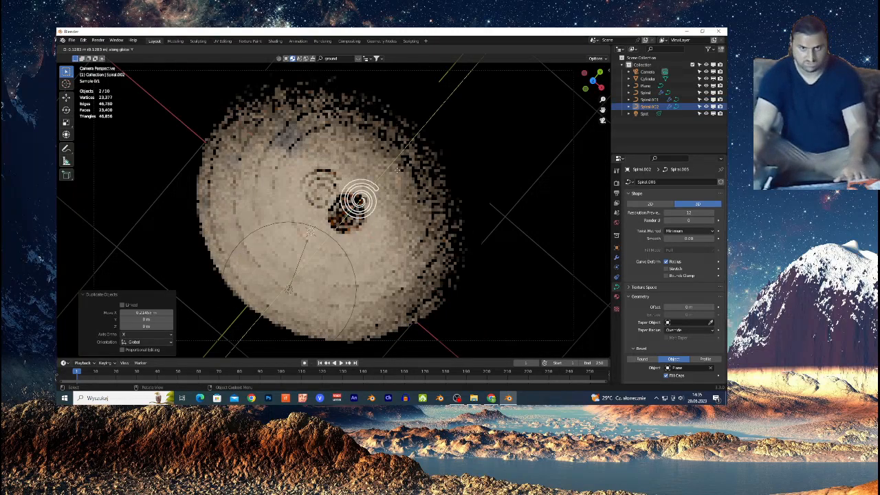
pyautogui.click(404, 160)
pyautogui.press('g')
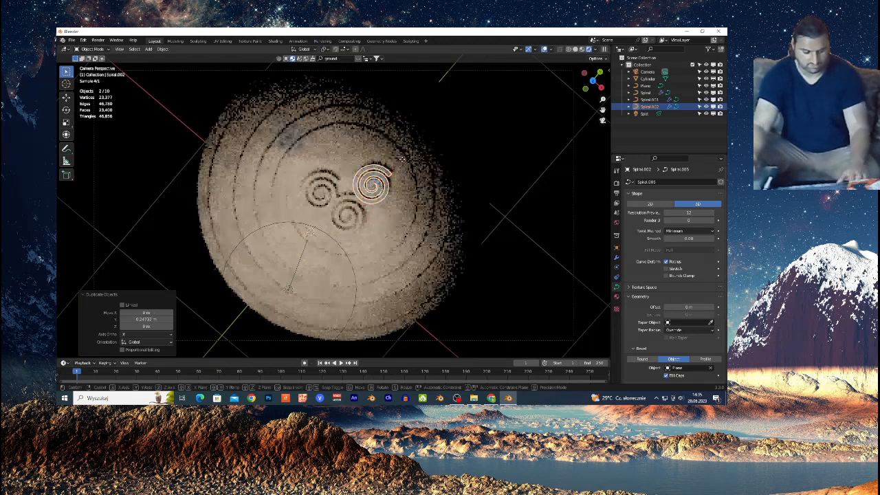
pyautogui.press('x')
pyautogui.click(387, 156)
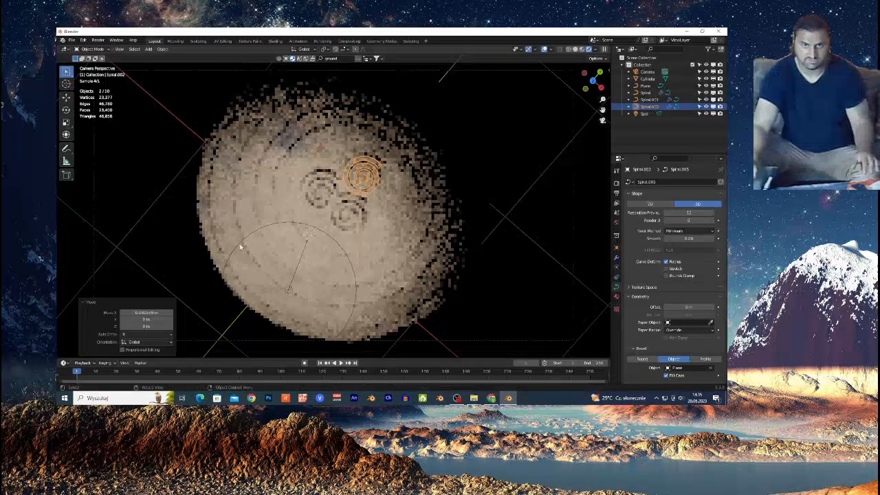
# Step: Move the spot light to about -1.07 m on Y, adjust its height, and tilt it around X to graze the disc
pyautogui.scroll(-2, 333, 306)
pyautogui.click(301, 264)
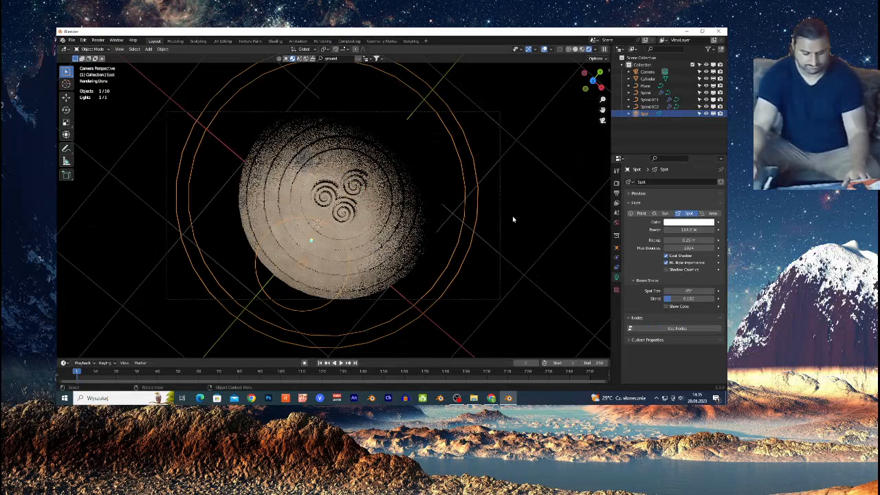
pyautogui.press('n')
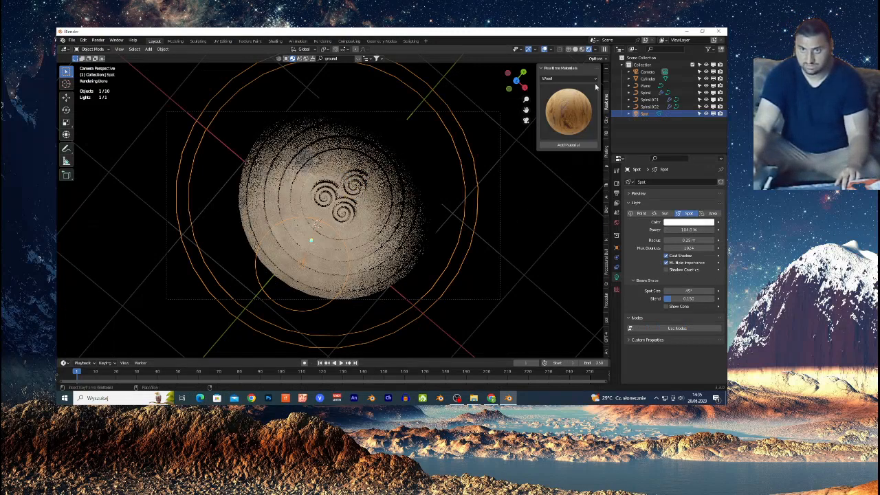
pyautogui.scroll(3, 606, 87)
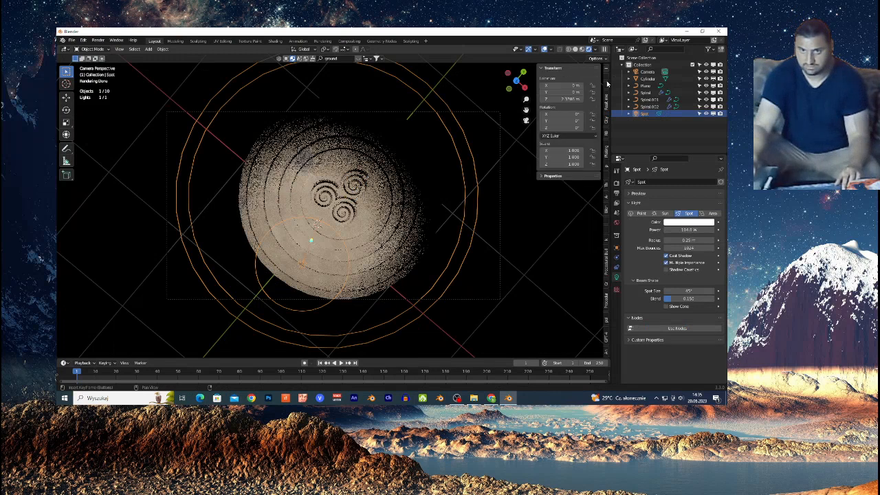
pyautogui.moveTo(565, 114); pyautogui.dragTo(564, 91)
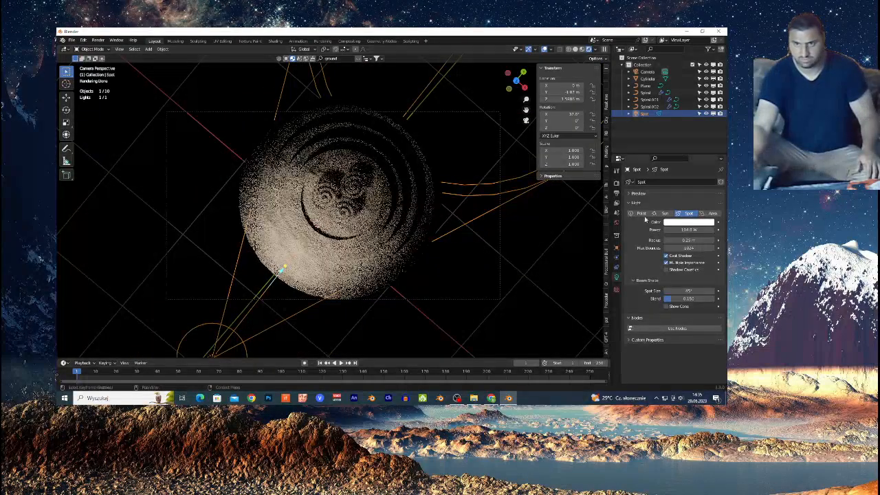
# Step: Check the teaser frame in the browser, and re-aim the spot light in Blender toward the disc's spirals
pyautogui.click(616, 183)
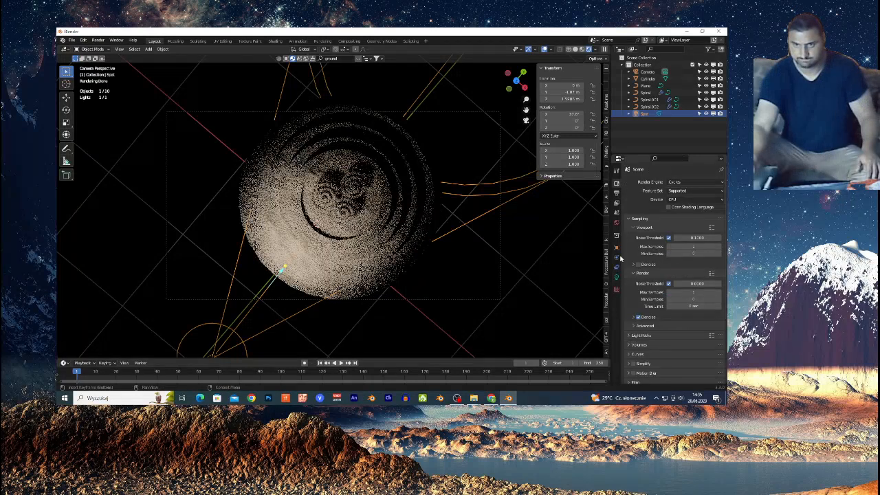
pyautogui.click(492, 398)
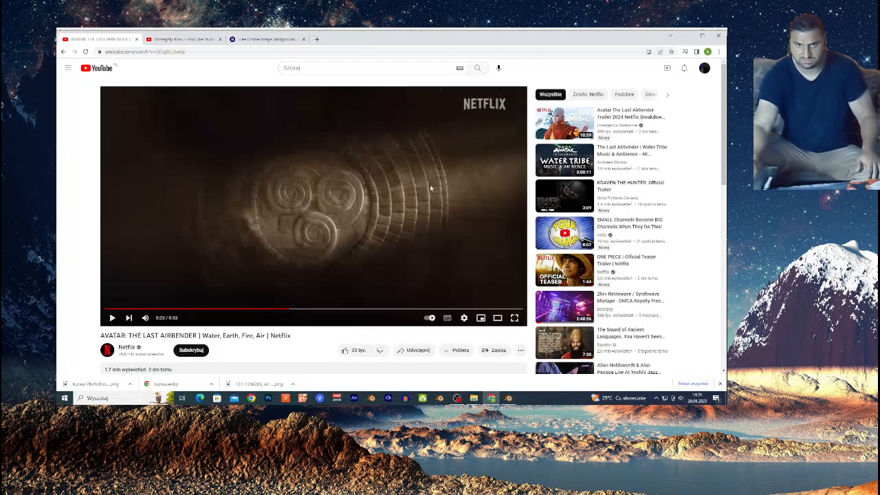
pyautogui.click(508, 398)
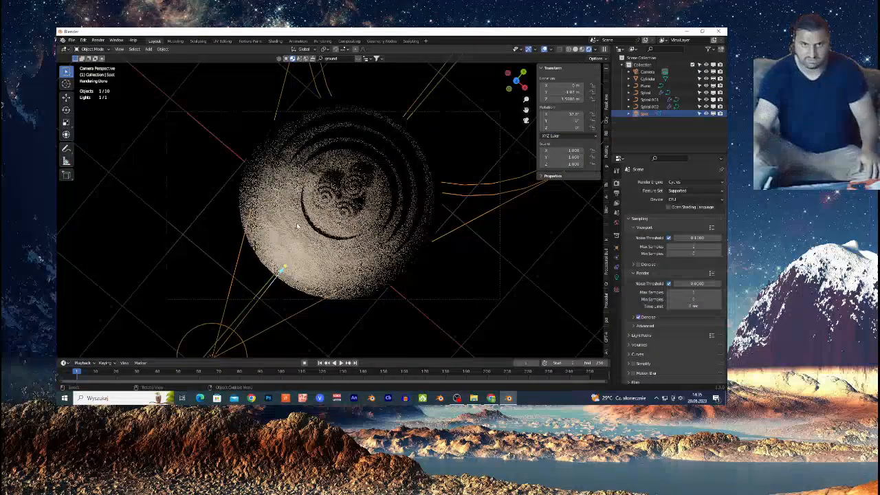
pyautogui.moveTo(284, 268); pyautogui.dragTo(326, 189)
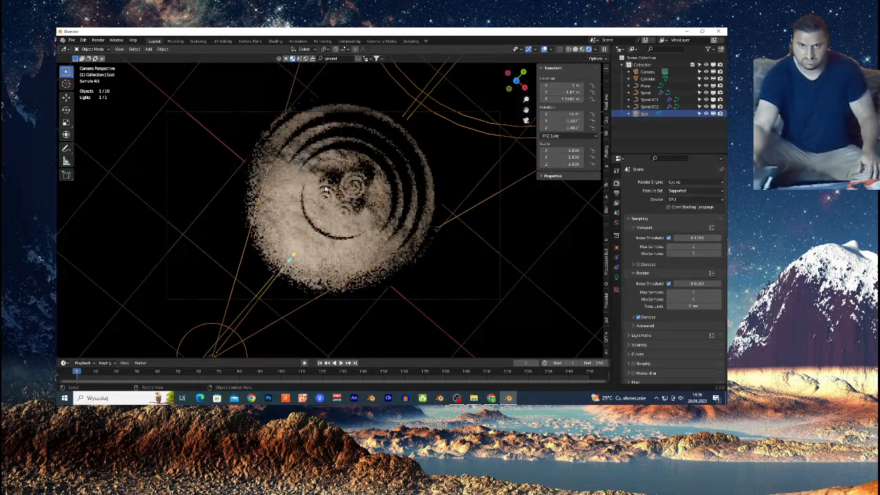
# Step: Shift the third spiral slightly along Z so it stands out more from the disc surface
pyautogui.click(359, 187)
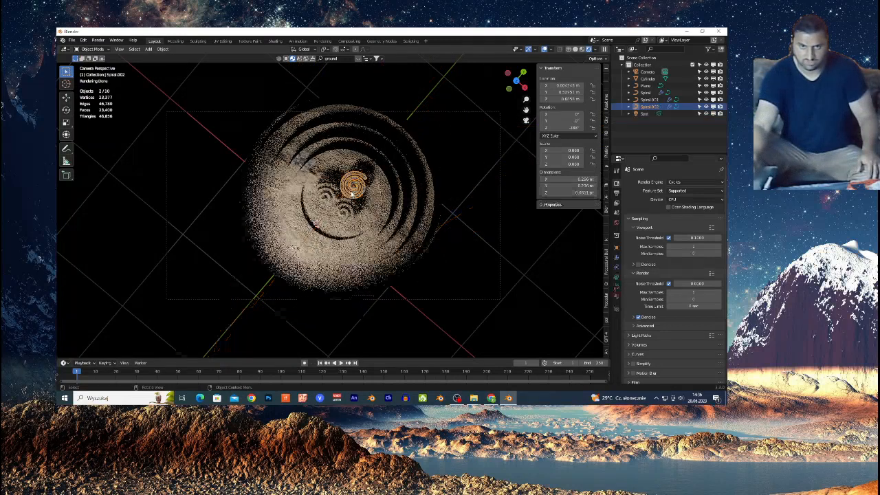
pyautogui.press('g')
pyautogui.press('z')
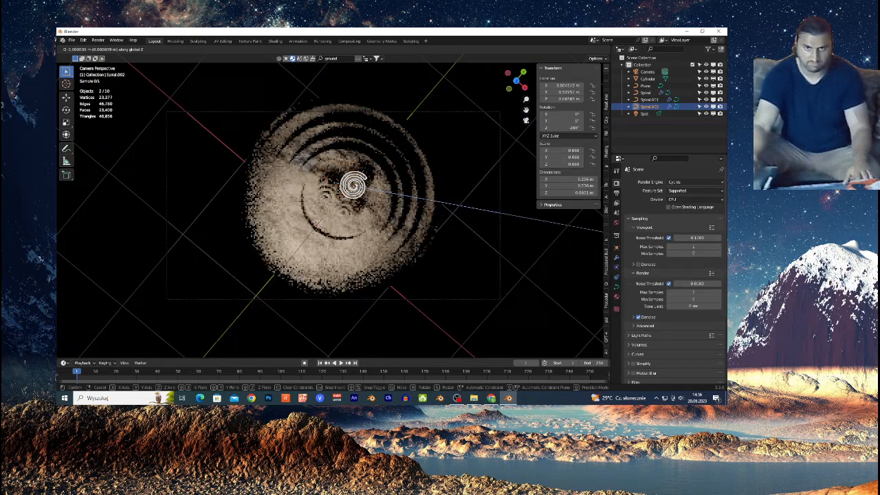
pyautogui.click(349, 195)
pyautogui.click(283, 280)
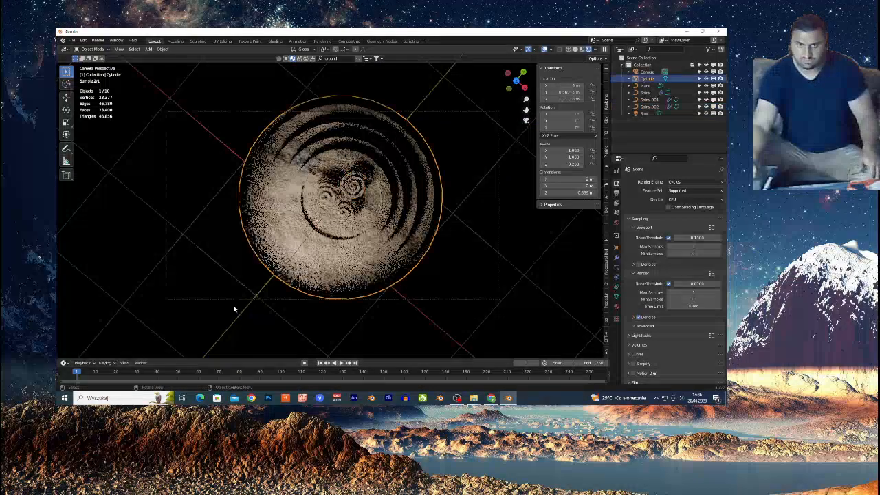
# Step: Recheck the teaser frame in the browser, and move the spot light about 0.53 m along Y in Blender
pyautogui.click(491, 398)
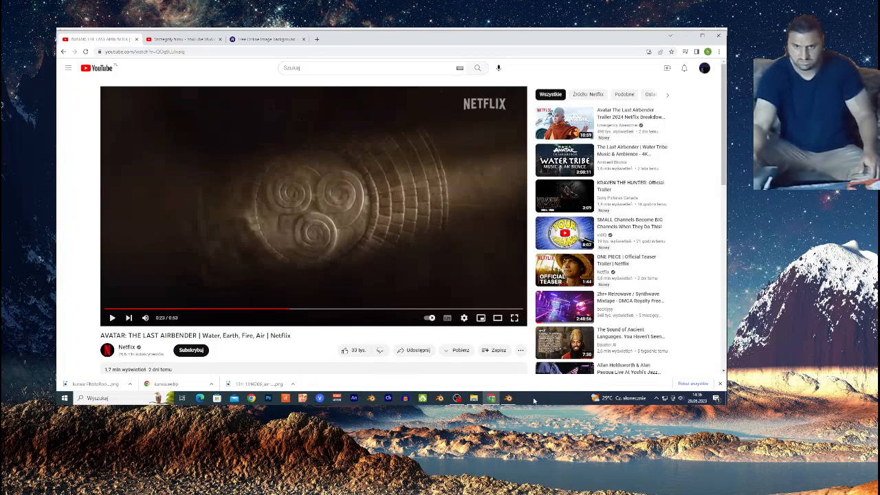
pyautogui.click(508, 399)
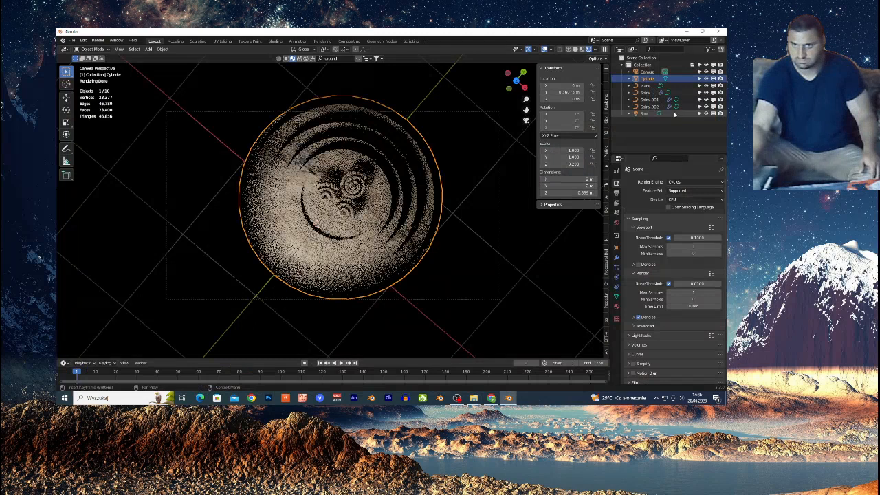
pyautogui.click(643, 115)
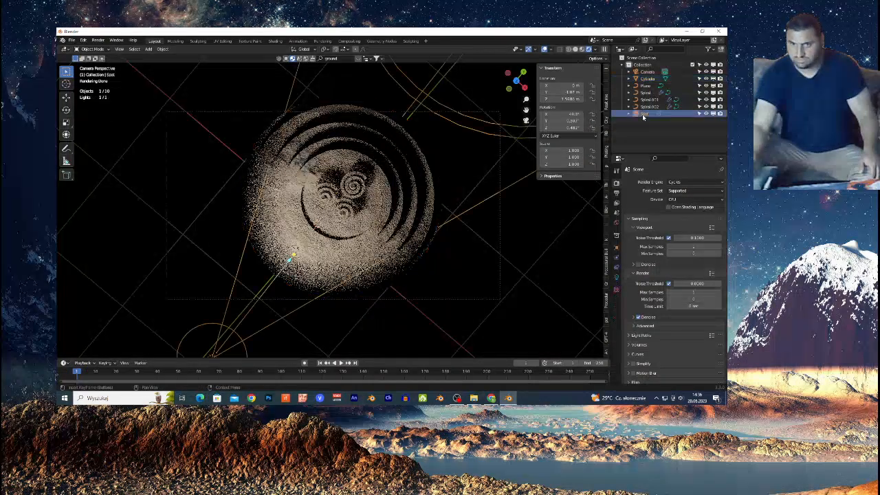
pyautogui.press('g')
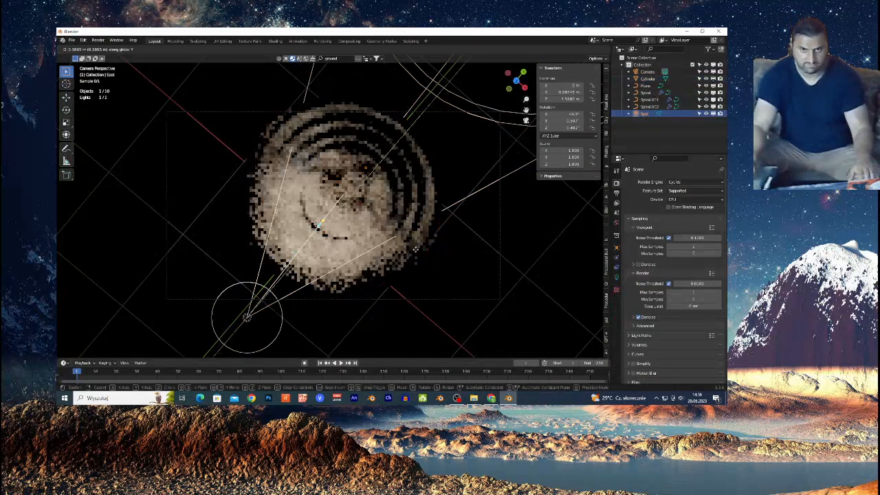
pyautogui.click(429, 234)
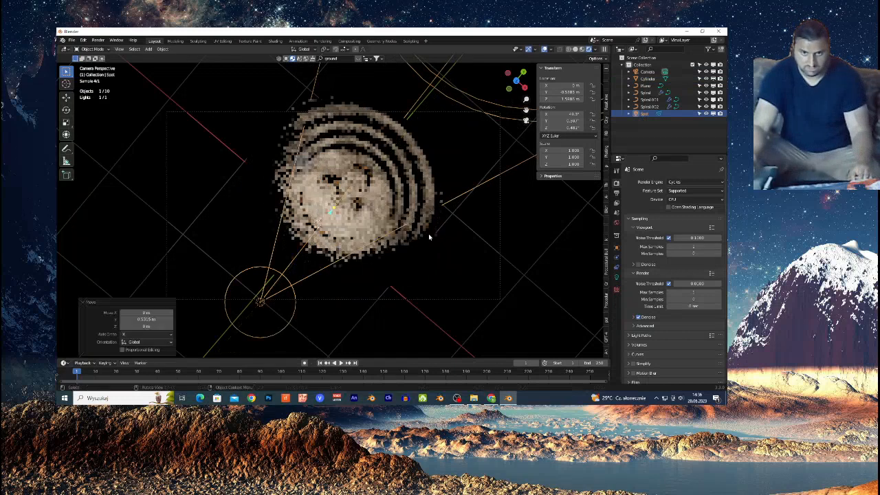
# Step: Set the spot light's radius to 0 m for sharp shadows and lower its power
pyautogui.click(616, 277)
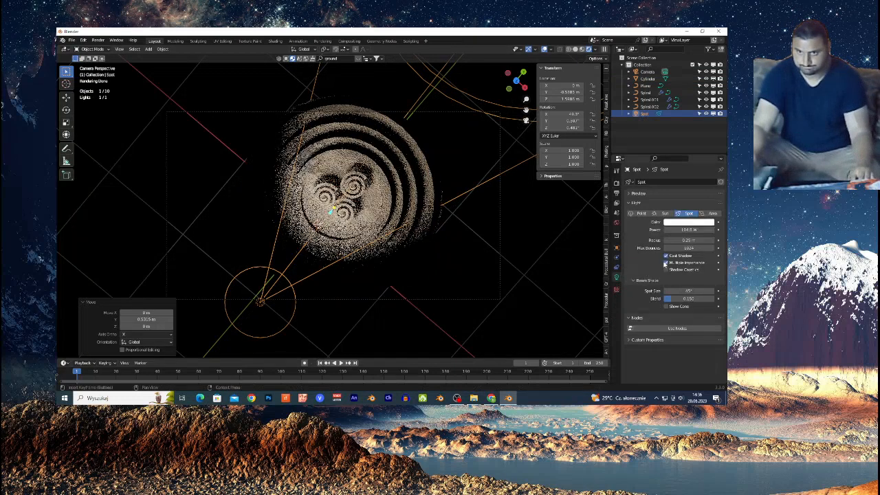
pyautogui.moveTo(680, 240); pyautogui.dragTo(670, 240)
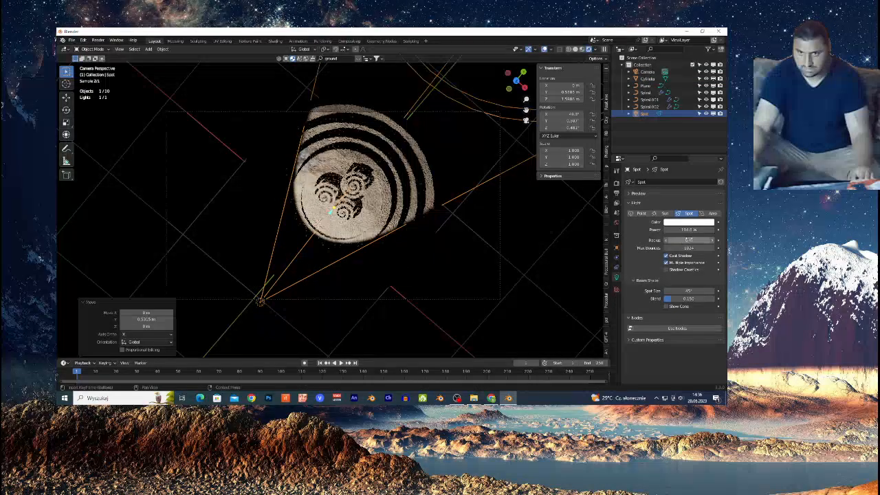
pyautogui.moveTo(687, 229); pyautogui.dragTo(680, 229)
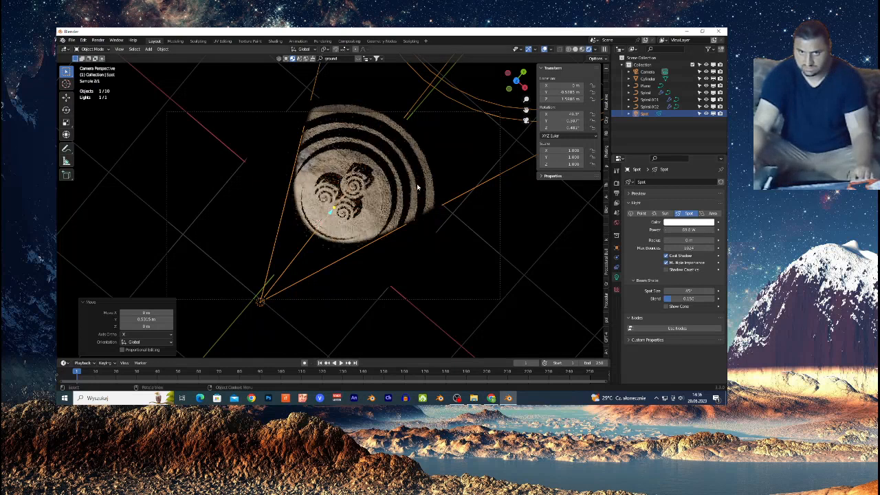
# Step: Move the spot light about -0.64 m along X and enlarge the timeline area
pyautogui.press('g')
pyautogui.press('x')
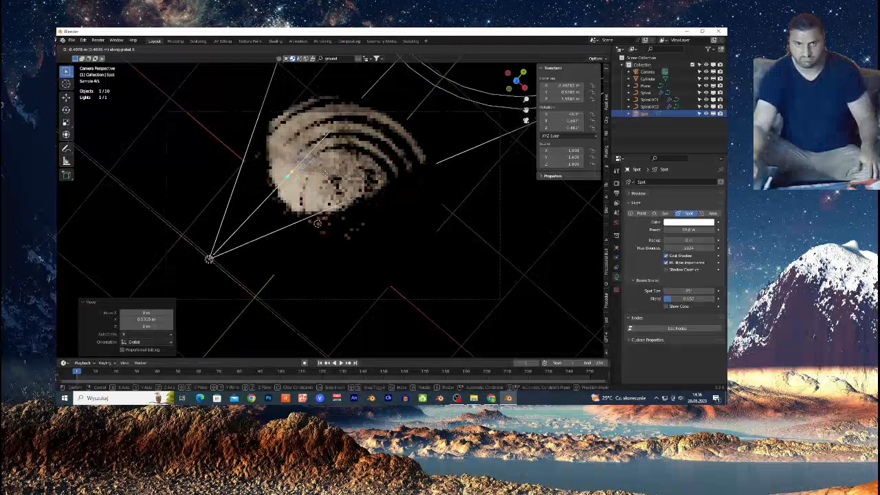
pyautogui.click(336, 179)
pyautogui.moveTo(283, 359); pyautogui.dragTo(282, 320)
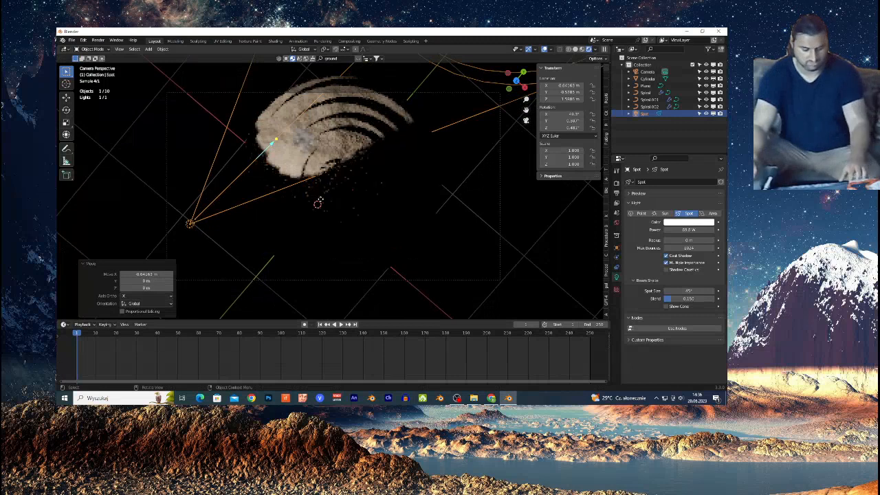
# Step: Move the spot light about -0.77 m along Y and about 0.64 m along X
pyautogui.press('g')
pyautogui.press('y')
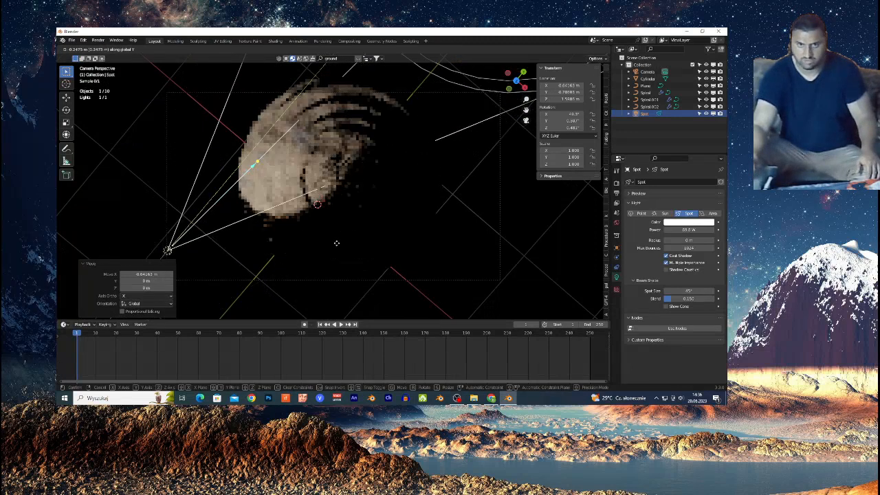
pyautogui.click(277, 302)
pyautogui.press('g')
pyautogui.press('x')
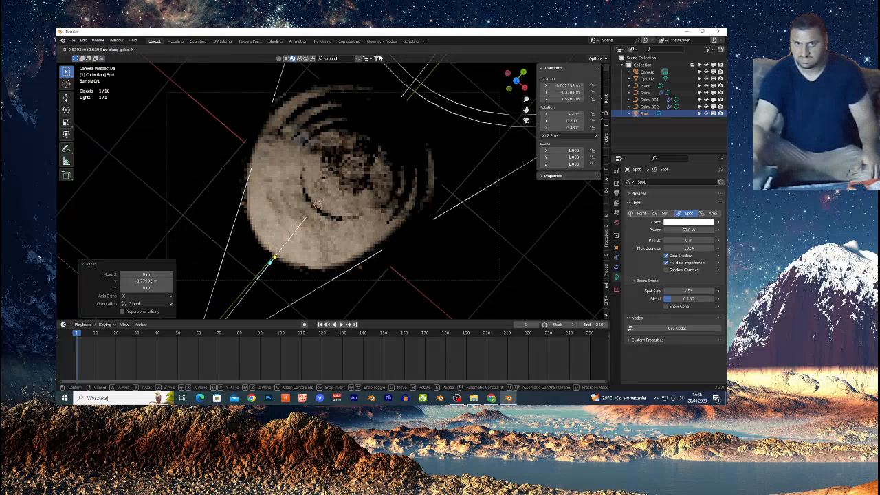
pyautogui.click(294, 256)
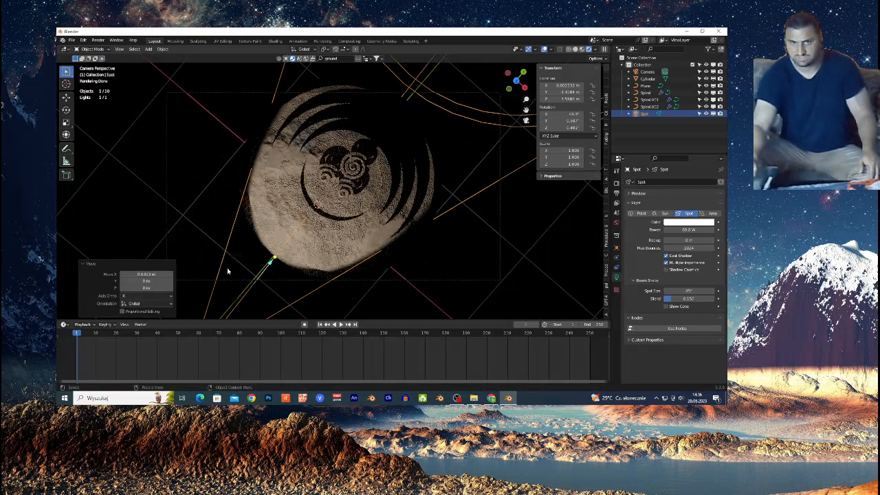
# Step: Nudge the second spiral, the one nearest the camera frame's lower edge, slightly along Z
pyautogui.click(356, 175)
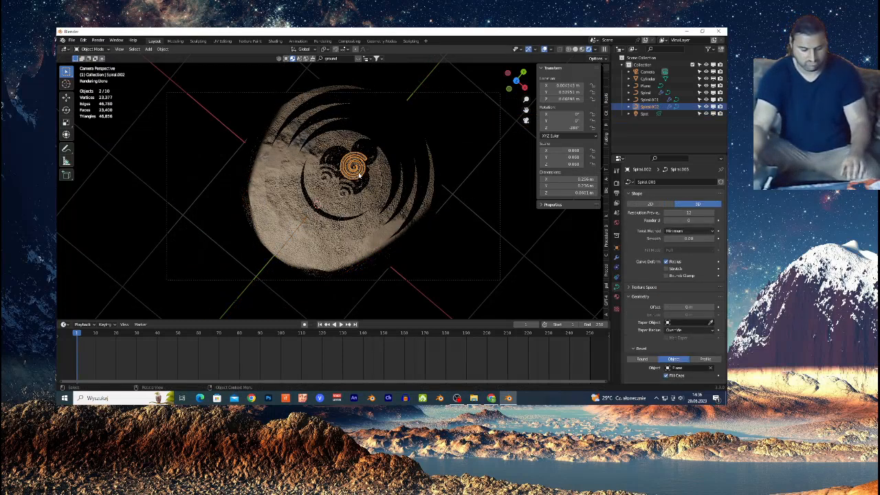
pyautogui.scroll(1, 360, 182)
pyautogui.scroll(1, 360, 182)
pyautogui.click(344, 192)
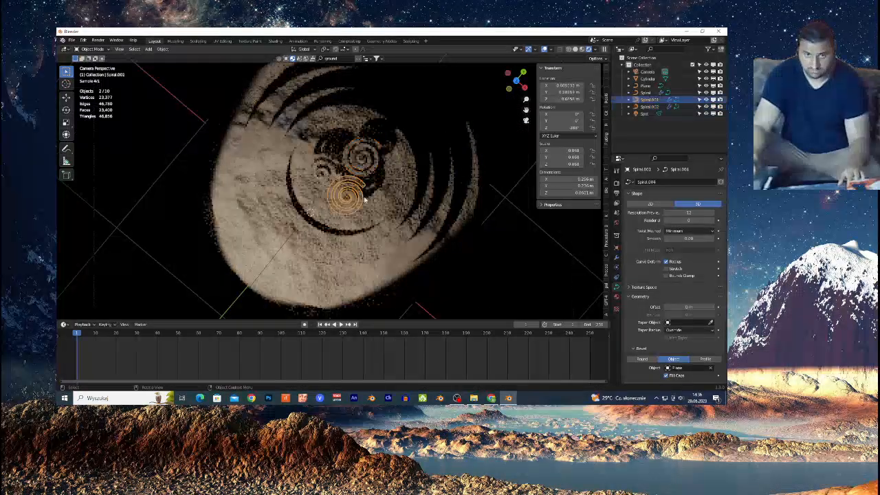
pyautogui.scroll(1, 317, 171)
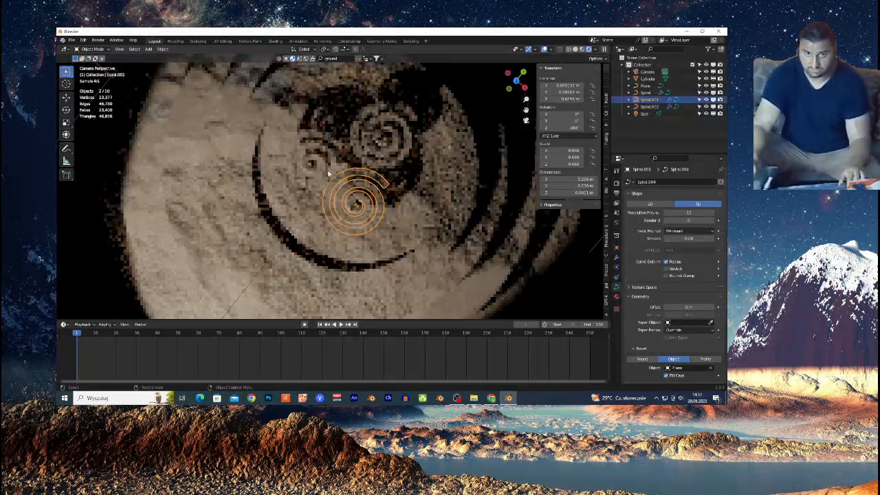
pyautogui.click(330, 172)
pyautogui.hotkey('shift', 'd')
pyautogui.press('z')
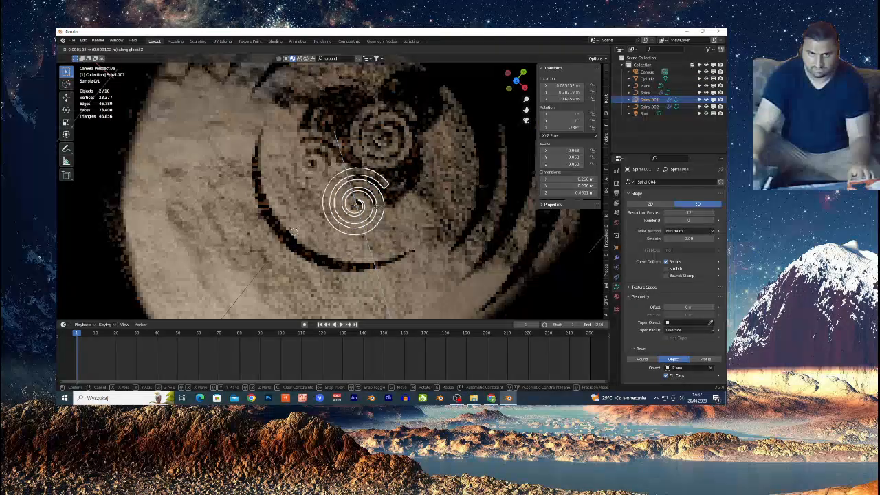
pyautogui.click(375, 212)
pyautogui.click(420, 211)
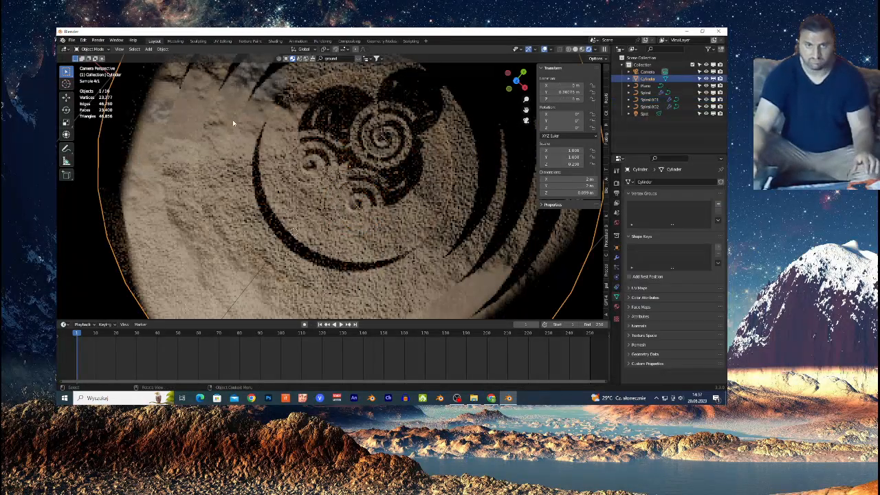
# Step: Compare the whole lit disc with the paused teaser frame in the browser, and return to Blender
pyautogui.scroll(-6, 317, 191)
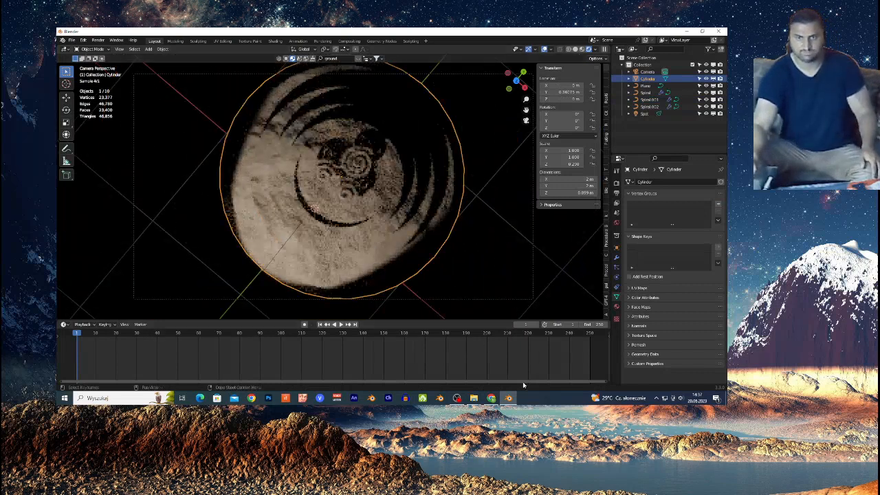
pyautogui.click(491, 397)
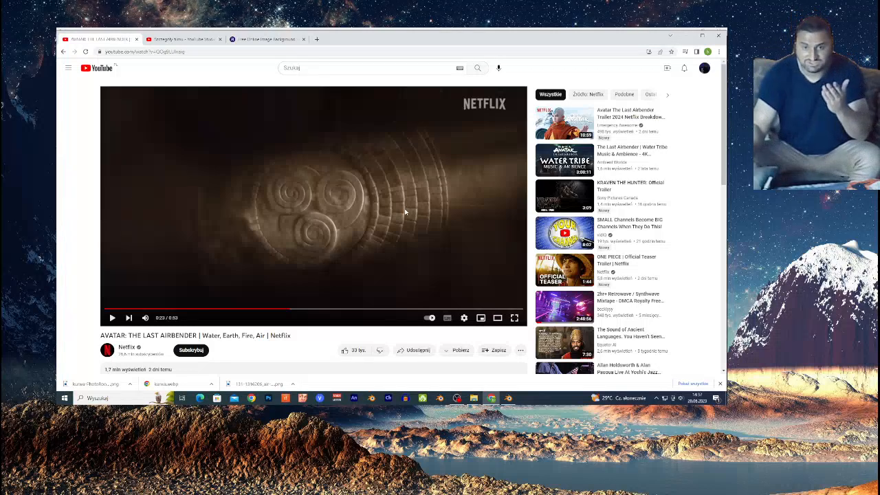
pyautogui.click(507, 398)
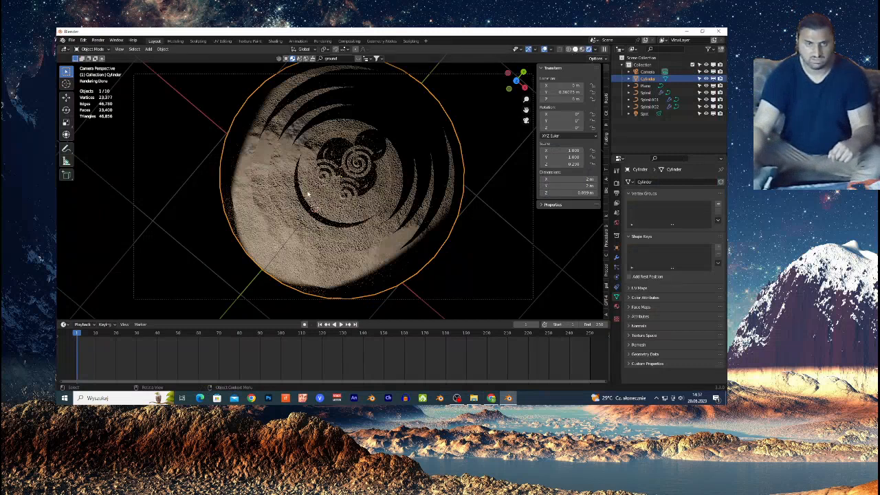
pyautogui.press('z')
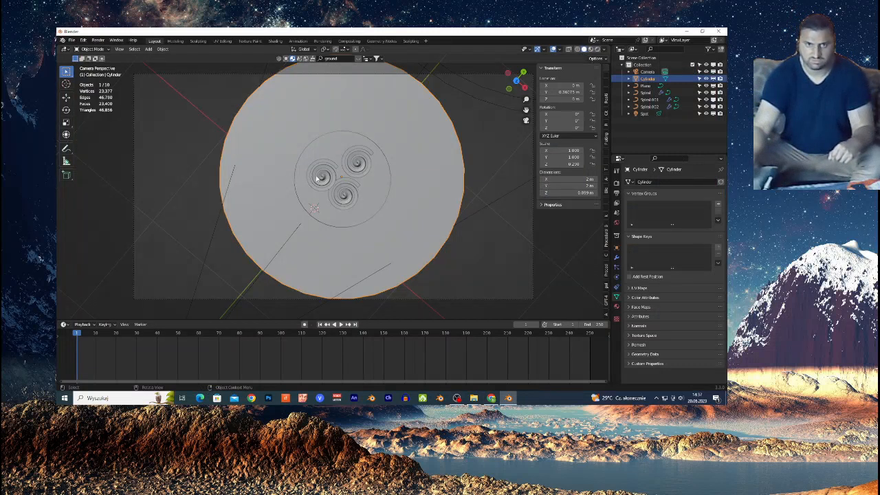
pyautogui.click(319, 178)
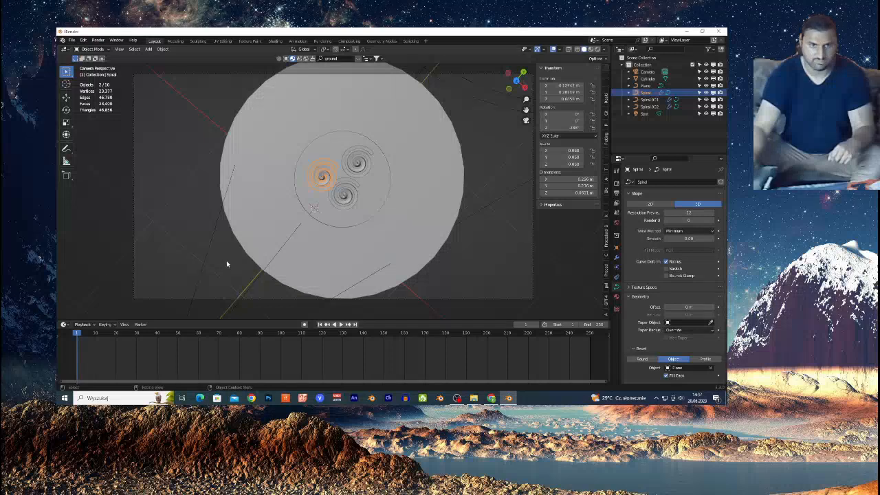
pyautogui.click(256, 277)
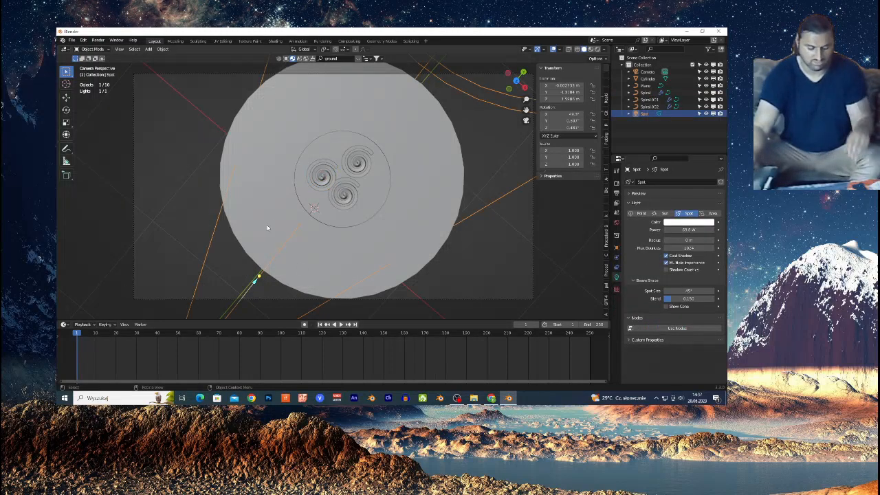
# Step: Start a new General scene without saving the changes to the current file
pyautogui.click(71, 40)
pyautogui.moveTo(96, 47)
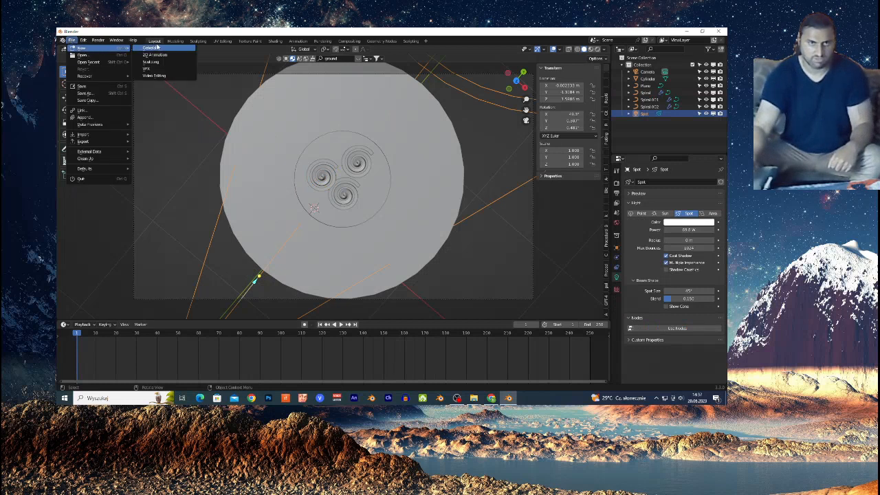
pyautogui.click(157, 47)
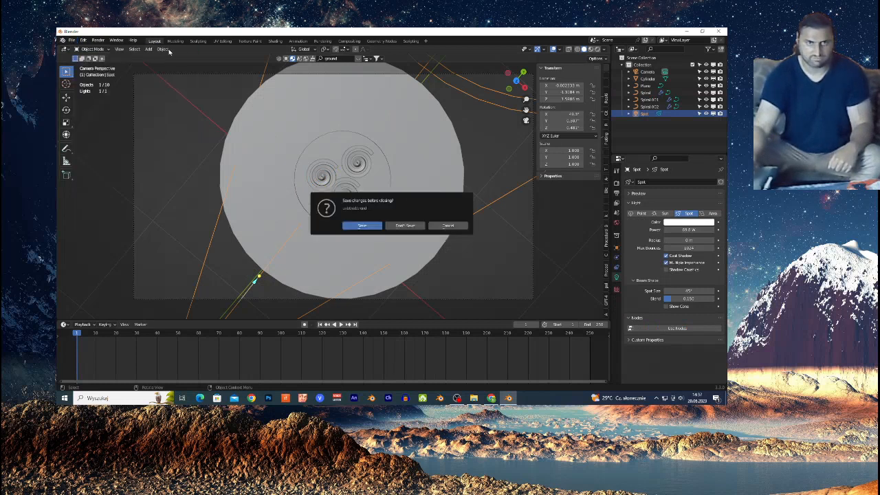
pyautogui.click(405, 225)
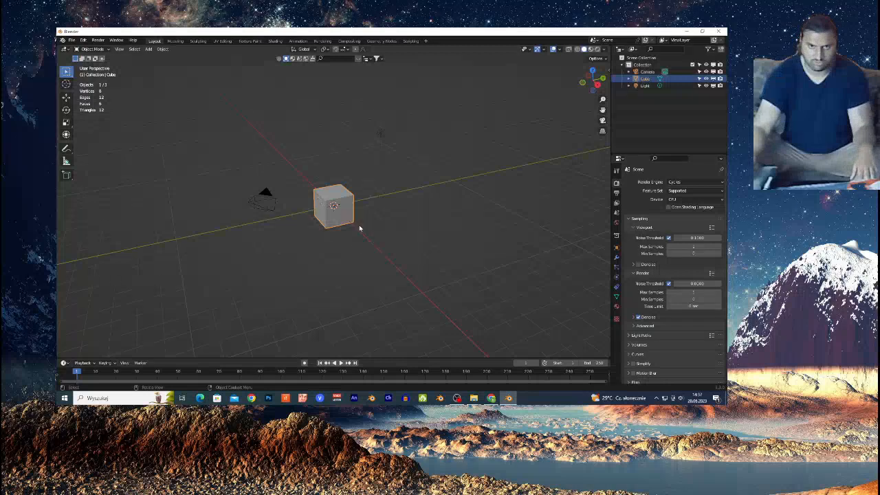
# Step: Move the default cube far from the origin along positive Y and add a Bezier circle at the origin
pyautogui.press('g')
pyautogui.press('y')
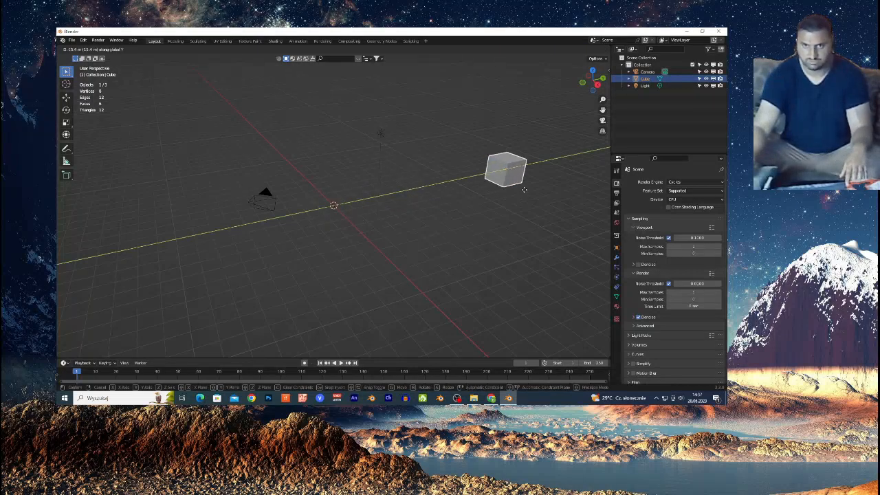
pyautogui.click(524, 189)
pyautogui.hotkey('shift', 'a')
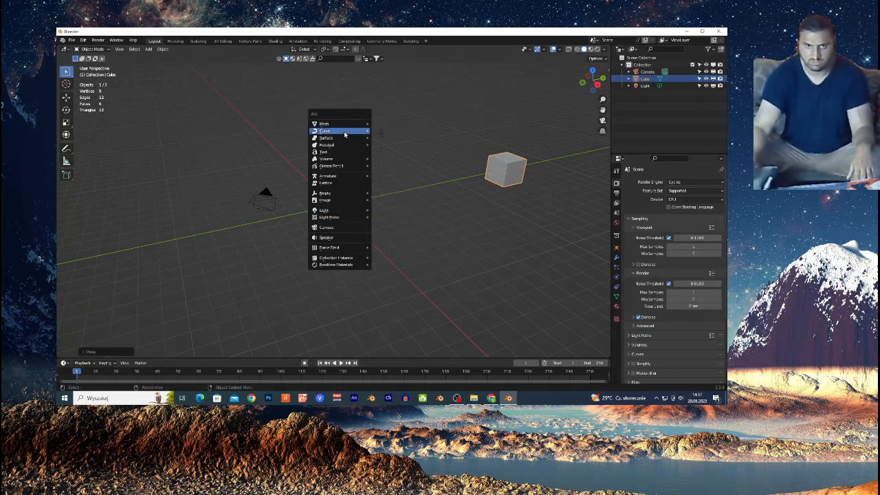
pyautogui.moveTo(347, 130)
pyautogui.click(389, 138)
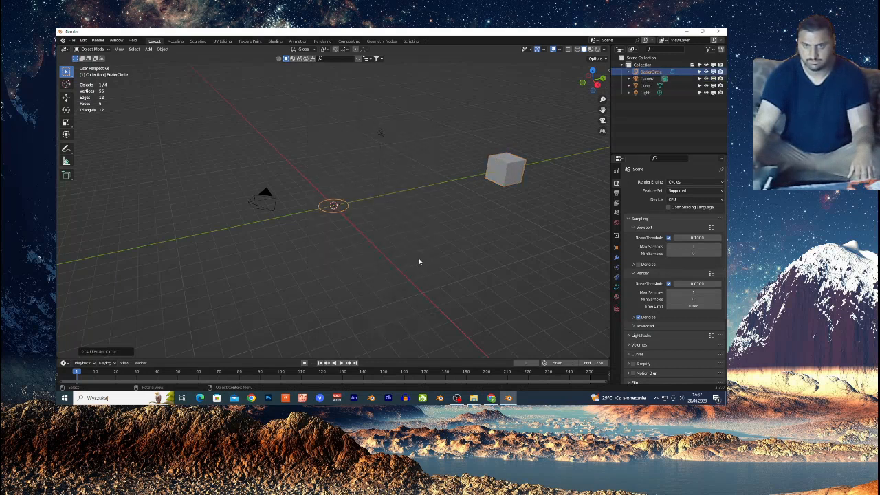
# Step: Add an Array modifier to the cube
pyautogui.moveTo(419, 261); pyautogui.dragTo(551, 183, button='middle')
pyautogui.click(555, 175)
pyautogui.click(616, 257)
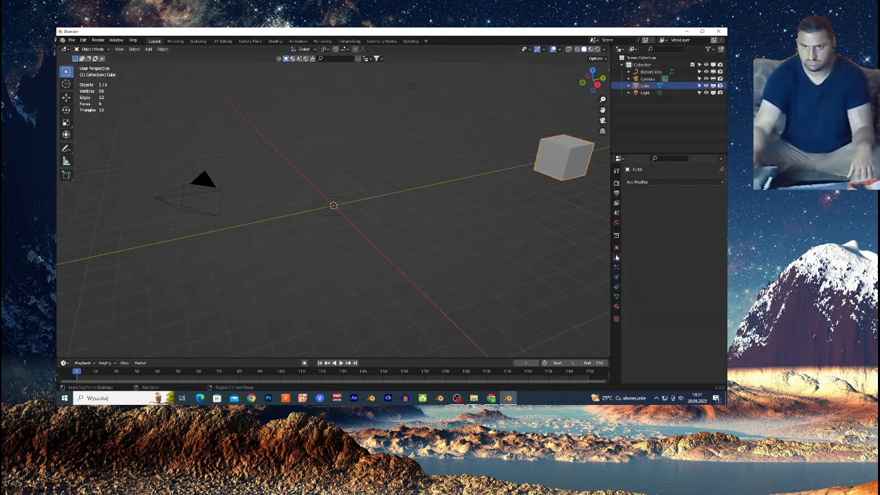
pyautogui.click(660, 181)
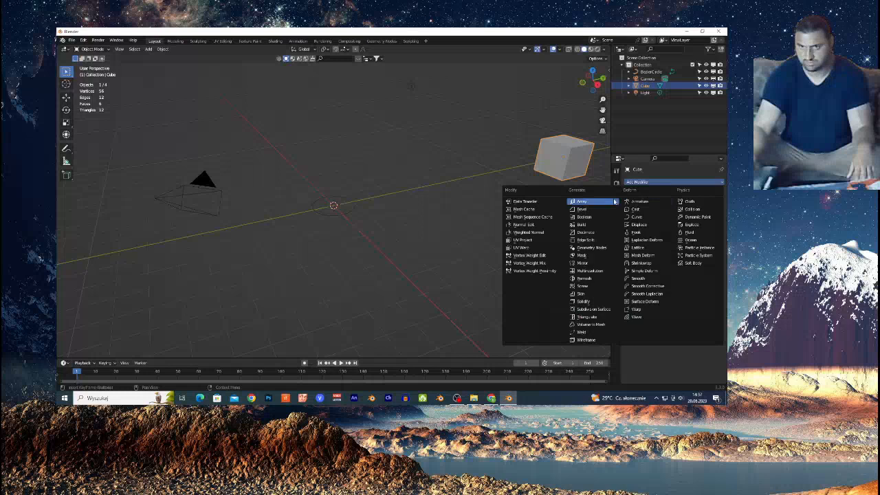
pyautogui.click(609, 202)
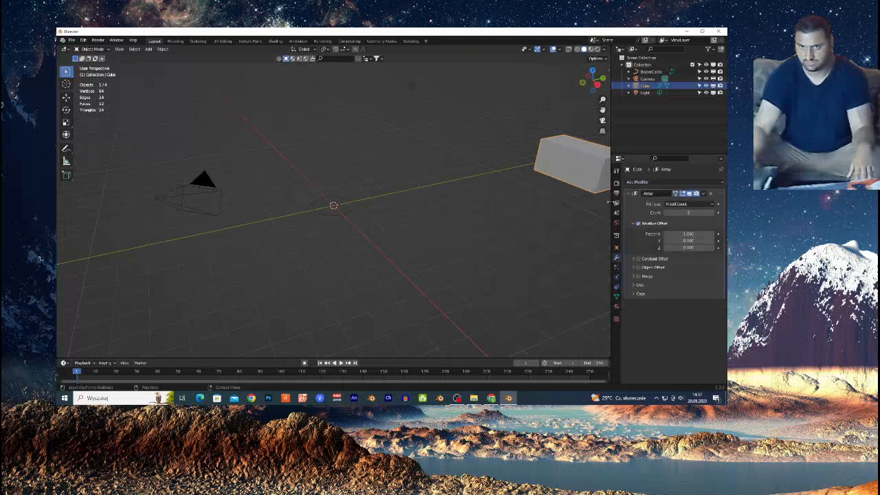
# Step: Add a Curve modifier to the cube below the Array, with the BezierCircle as its curve object
pyautogui.click(641, 182)
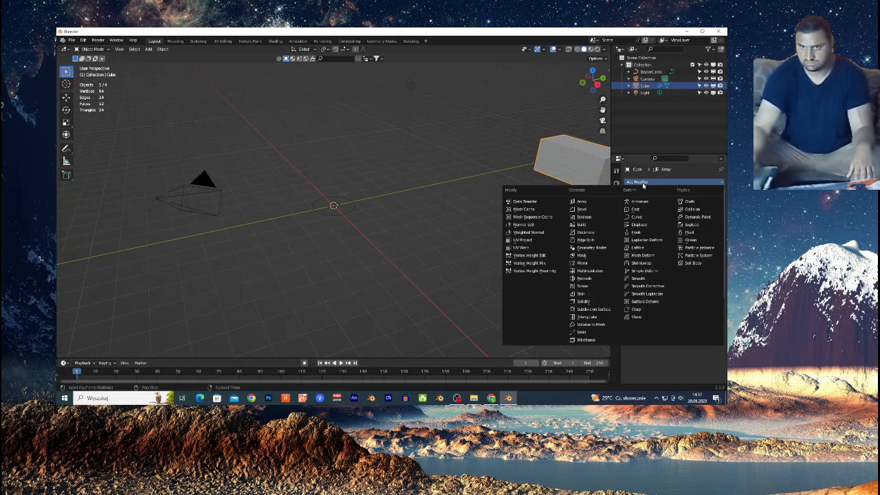
pyautogui.click(649, 217)
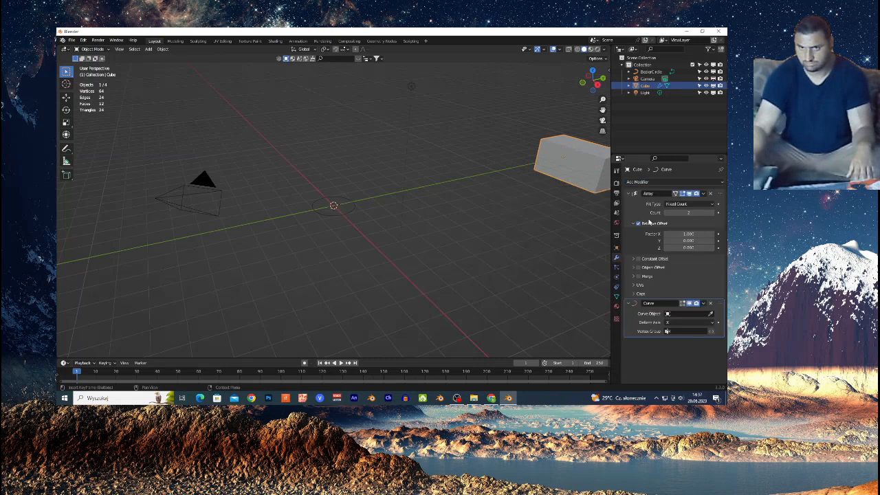
pyautogui.click(712, 315)
pyautogui.click(347, 210)
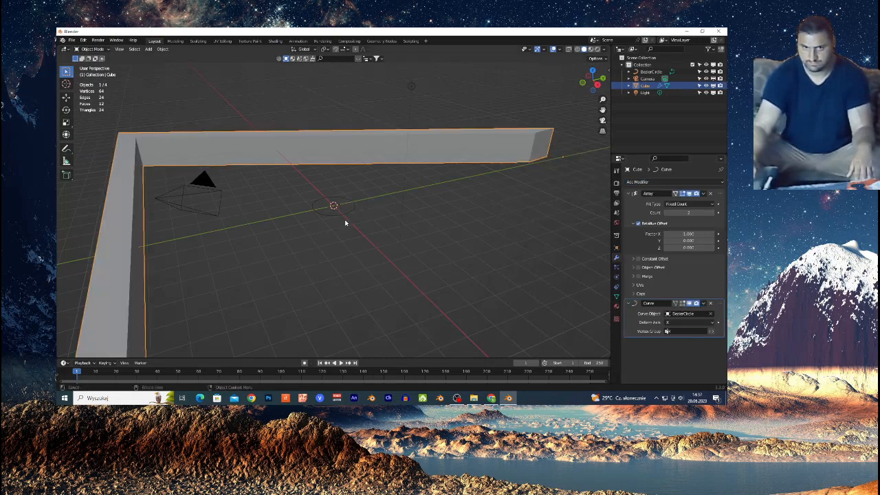
# Step: Subdivide all segments of the Bezier circle four times and return to Object Mode
pyautogui.click(340, 219)
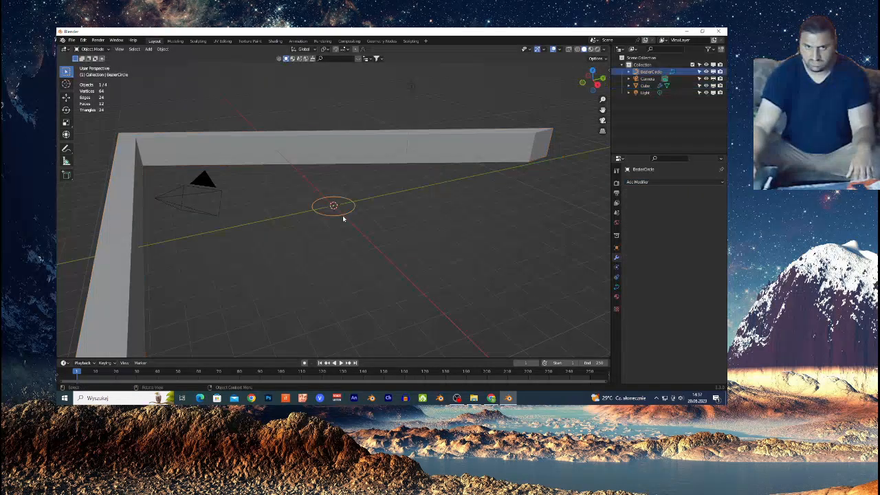
pyautogui.press('Tab')
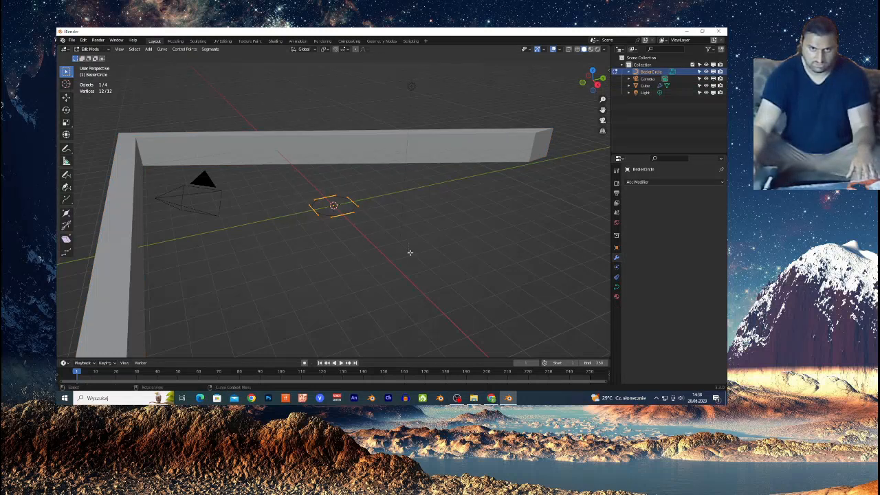
pyautogui.rightClick(328, 199)
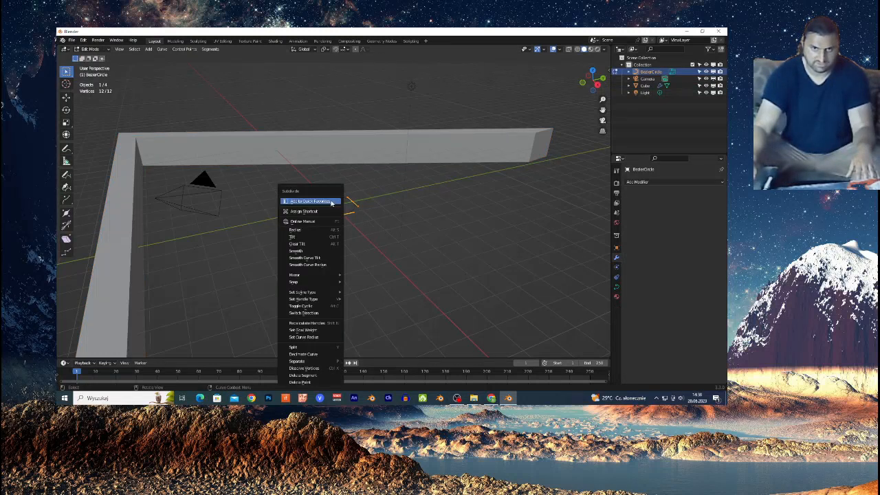
pyautogui.click(292, 191)
pyautogui.rightClick(327, 215)
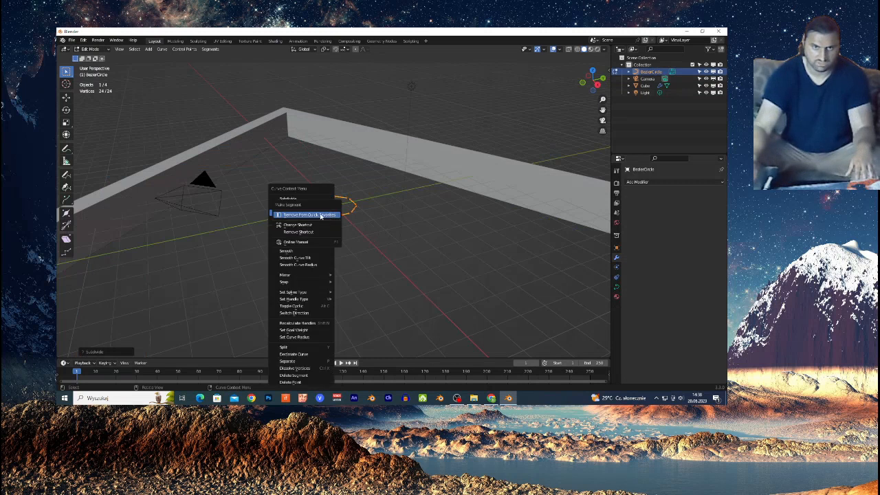
pyautogui.click(295, 201)
pyautogui.rightClick(295, 201)
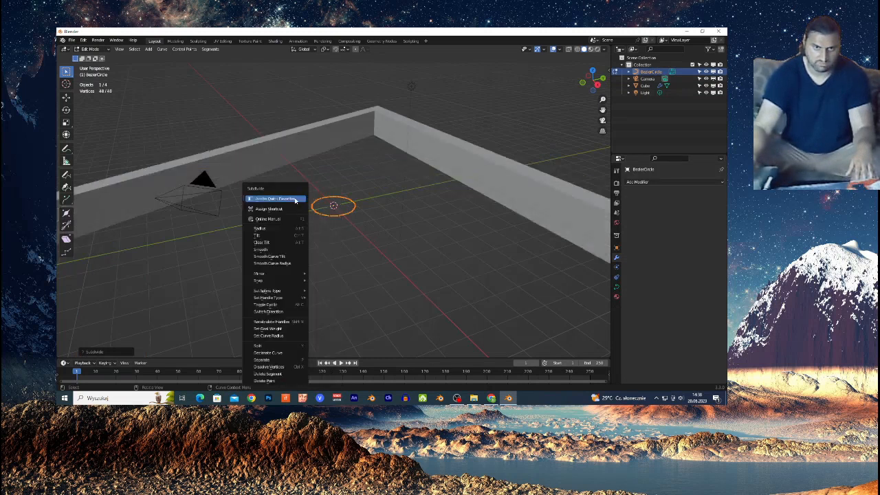
pyautogui.click(296, 200)
pyautogui.rightClick(295, 200)
pyautogui.rightClick(296, 200)
pyautogui.press('Escape')
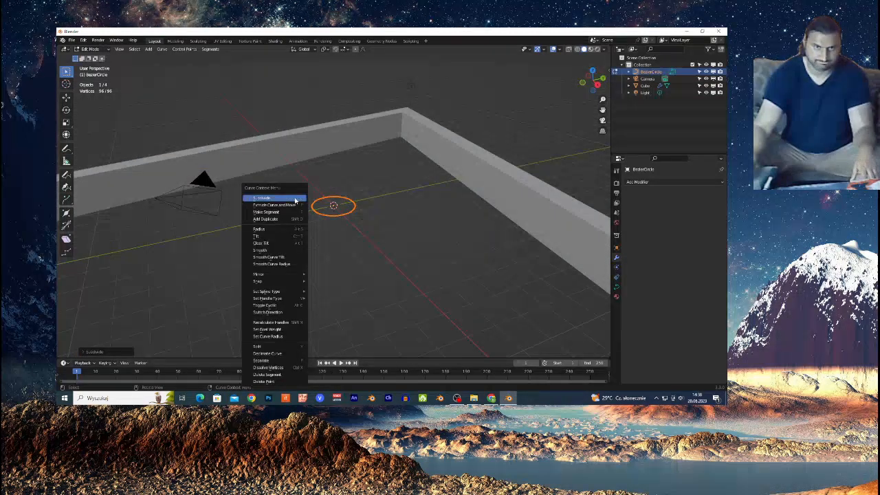
pyautogui.click(295, 200)
pyautogui.press('Tab')
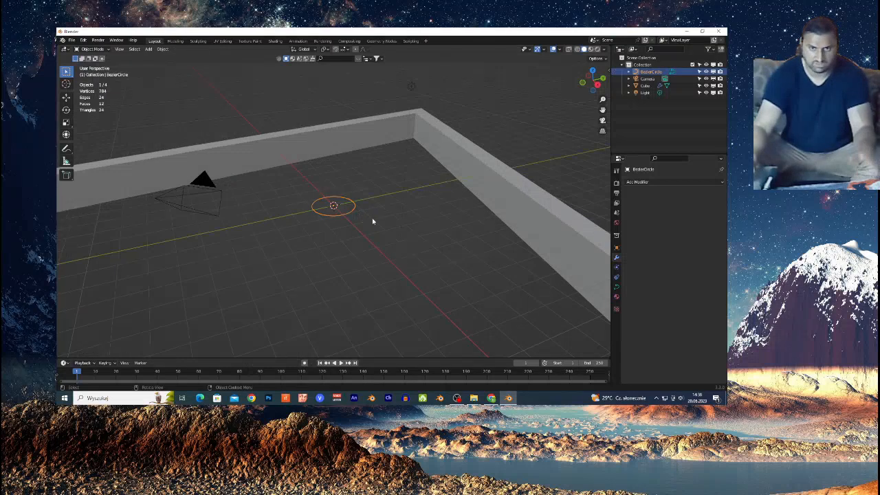
# Step: Set the cube's Array count to 20
pyautogui.click(323, 167)
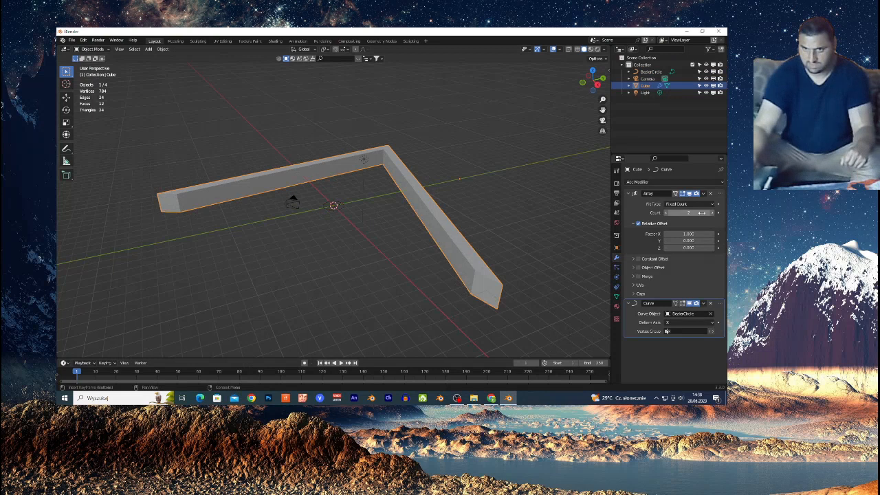
pyautogui.moveTo(688, 213); pyautogui.dragTo(746, 213)
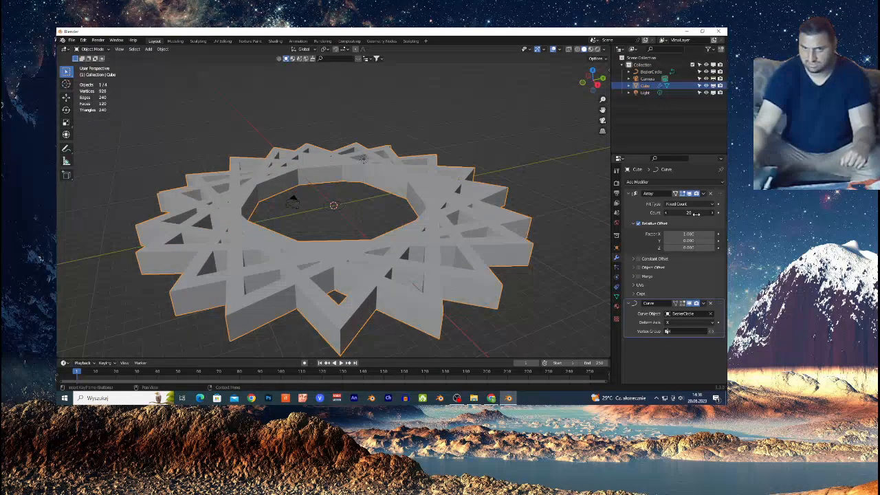
pyautogui.click(718, 213)
pyautogui.click(718, 213)
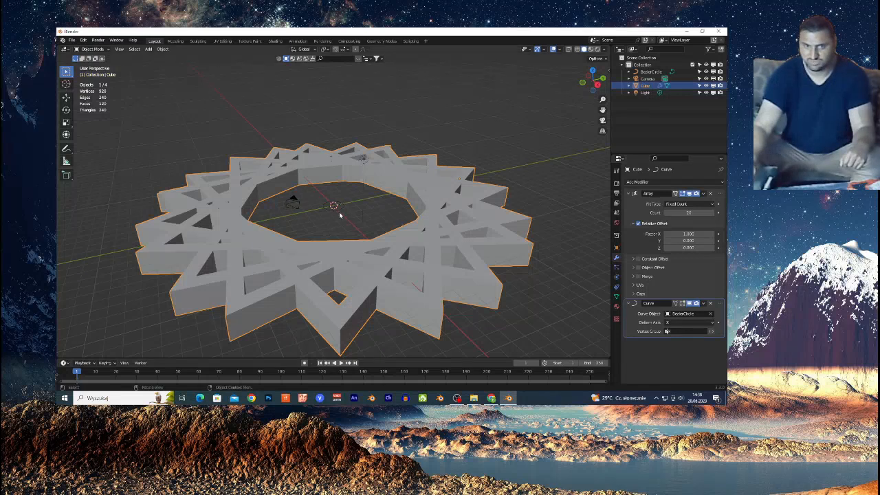
# Step: Scale the Bezier circle up until the arrayed blocks bend into an almost closed ring with a small gap
pyautogui.click(339, 213)
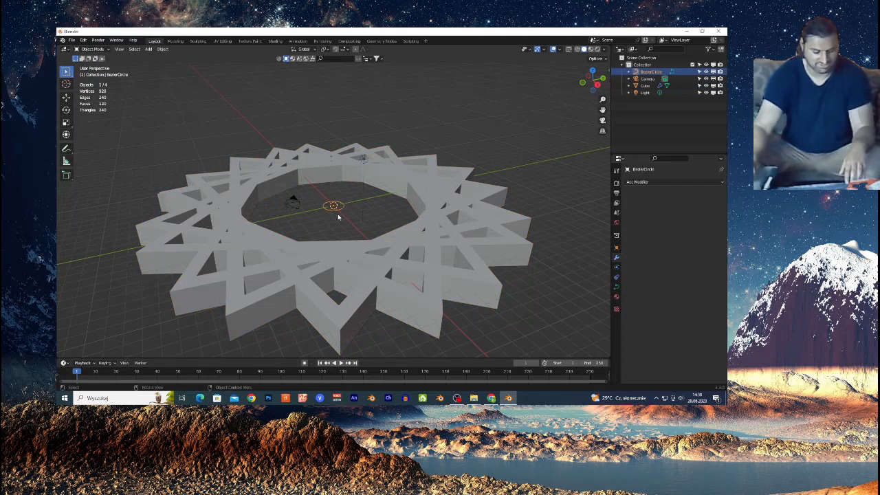
pyautogui.press('s')
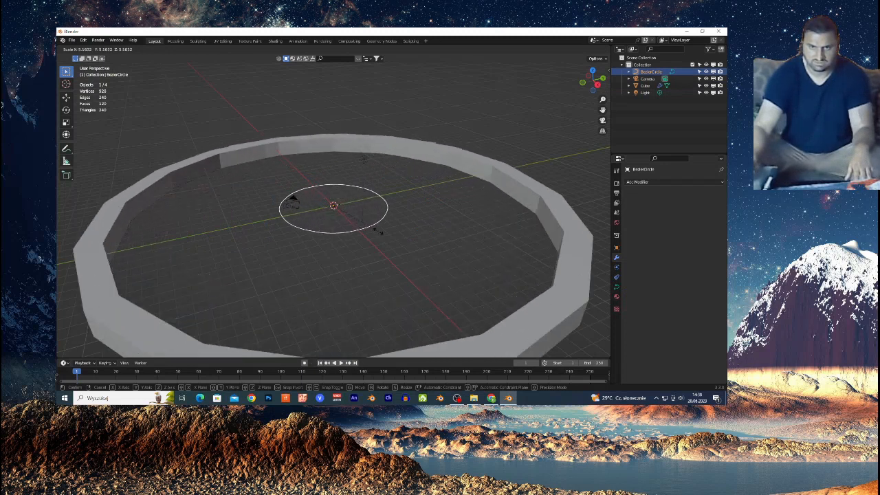
pyautogui.click(396, 241)
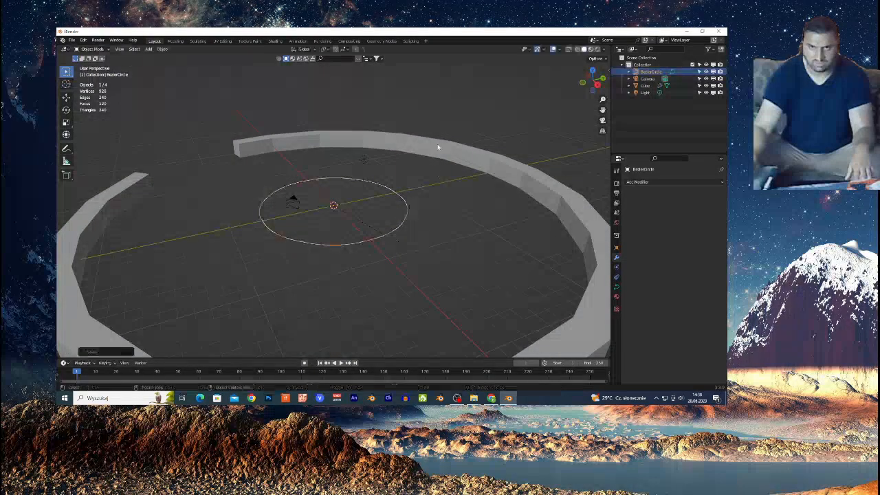
# Step: Set the cube array's relative X offset to 1.1, and check the teaser emblem in the browser before returning to Blender
pyautogui.click(431, 149)
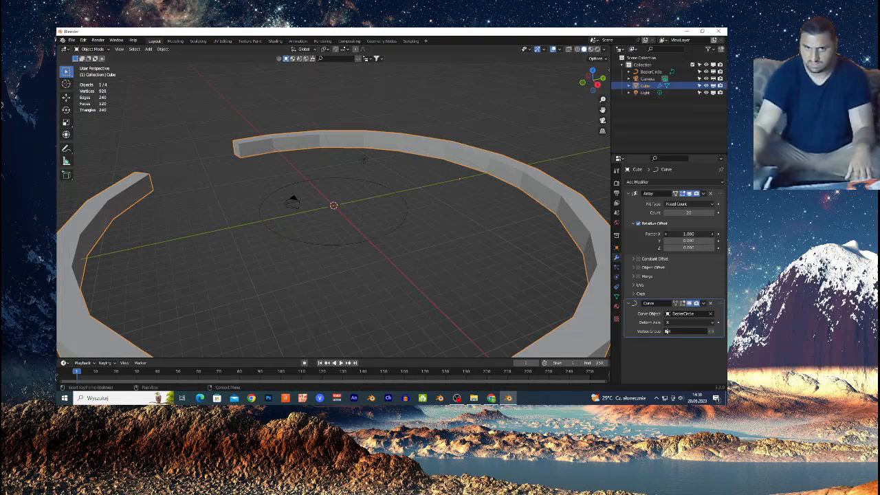
pyautogui.click(712, 234)
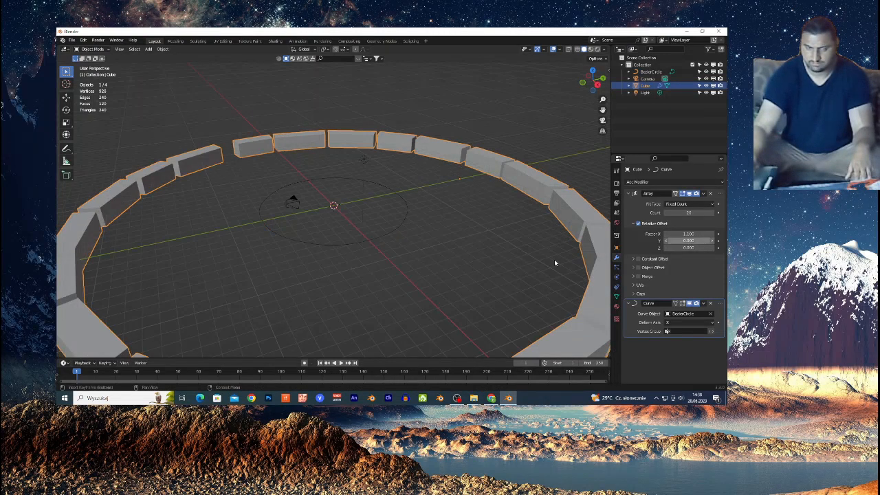
pyautogui.click(491, 398)
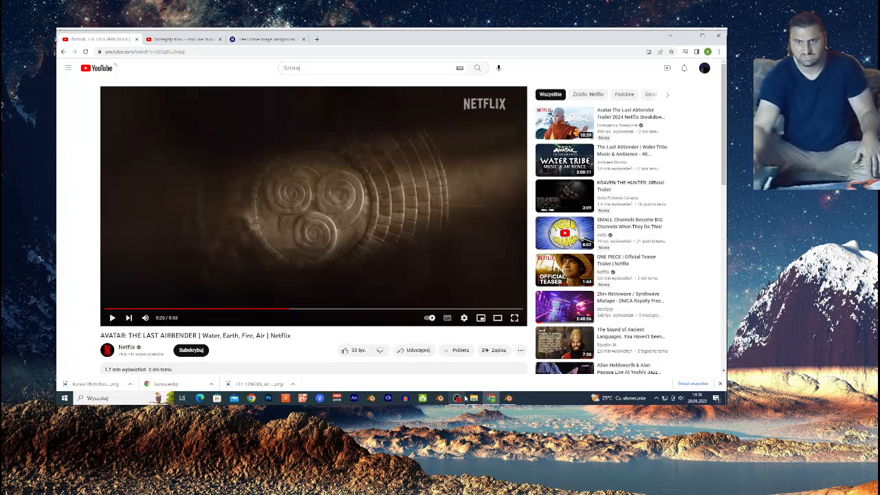
pyautogui.click(508, 398)
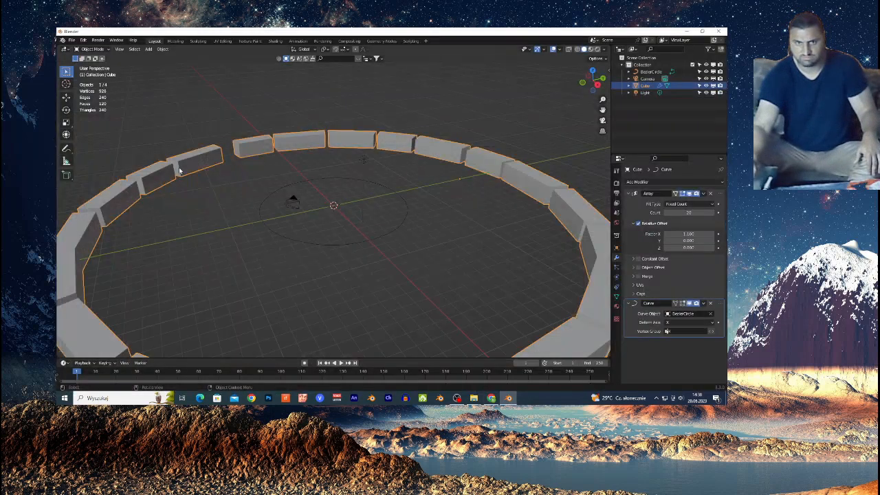
# Step: Scale the arrayed cube by about 1.9 along Y to widen the ring's blocks
pyautogui.scroll(-2, 461, 270)
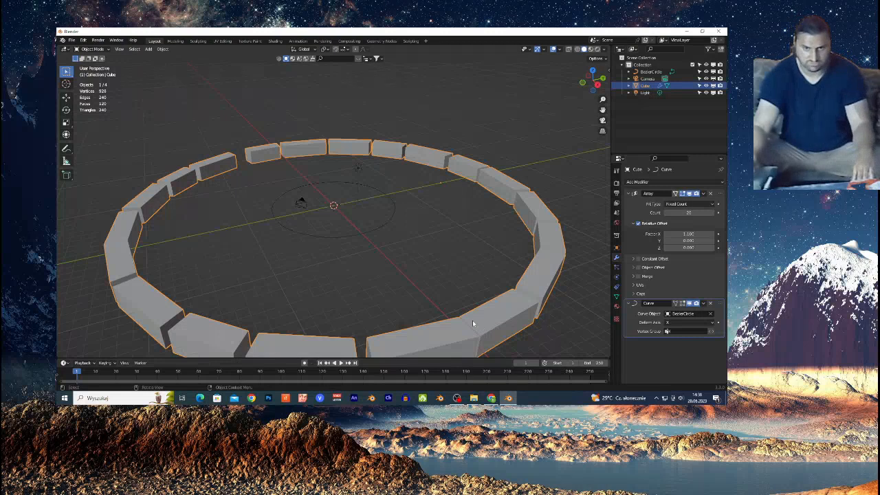
pyautogui.press('s')
pyautogui.press('y')
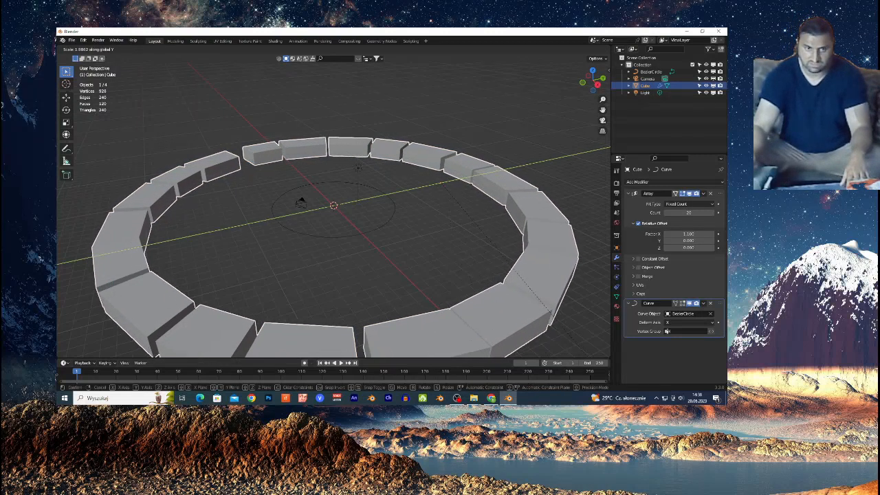
pyautogui.press('Return')
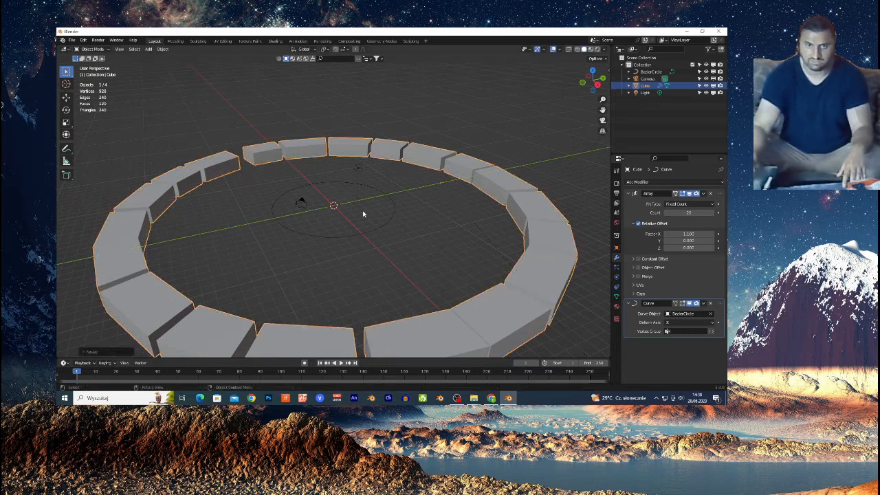
# Step: Check the teaser emblem in the browser, then back in Blender scale the Bezier circle up to roughly double its size
pyautogui.scroll(-3, 364, 223)
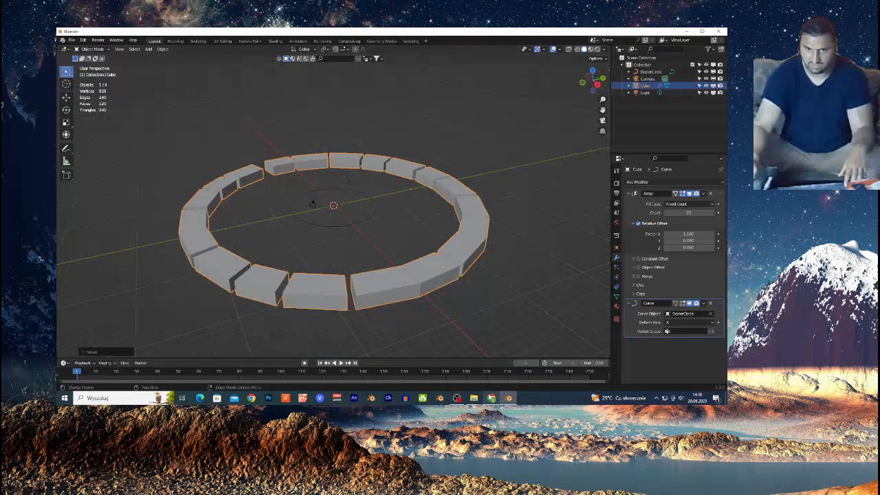
pyautogui.click(491, 398)
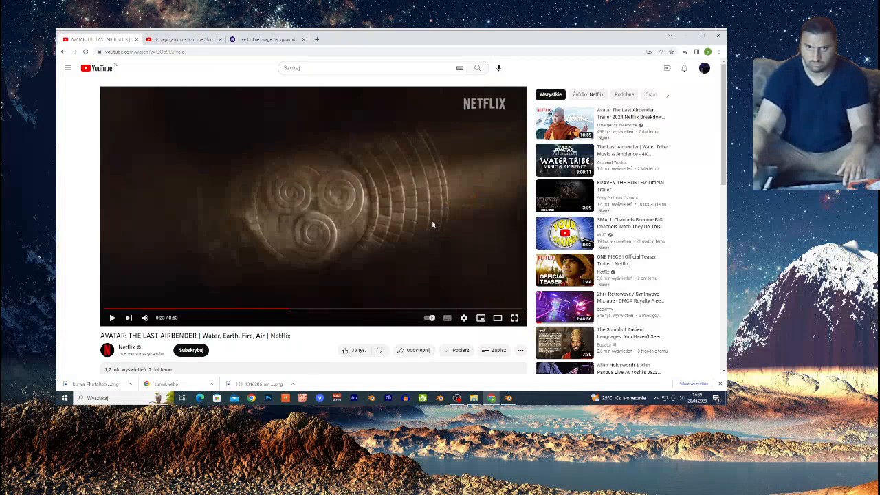
pyautogui.click(509, 398)
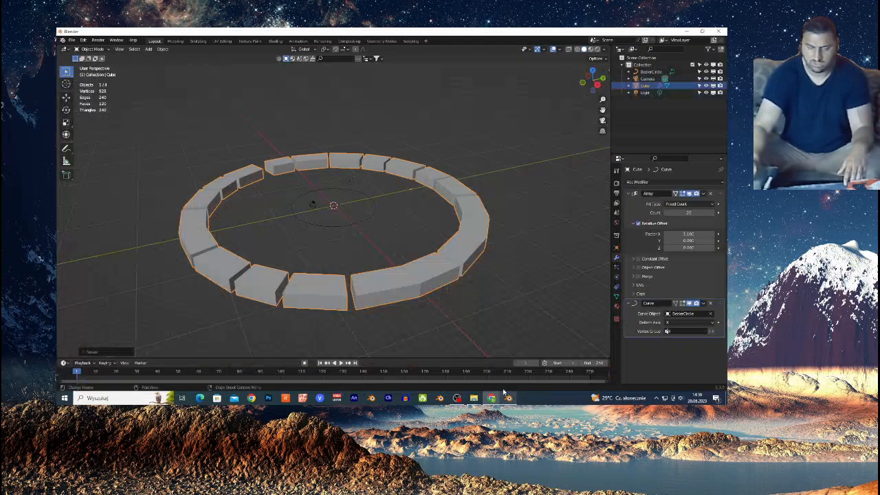
pyautogui.click(359, 222)
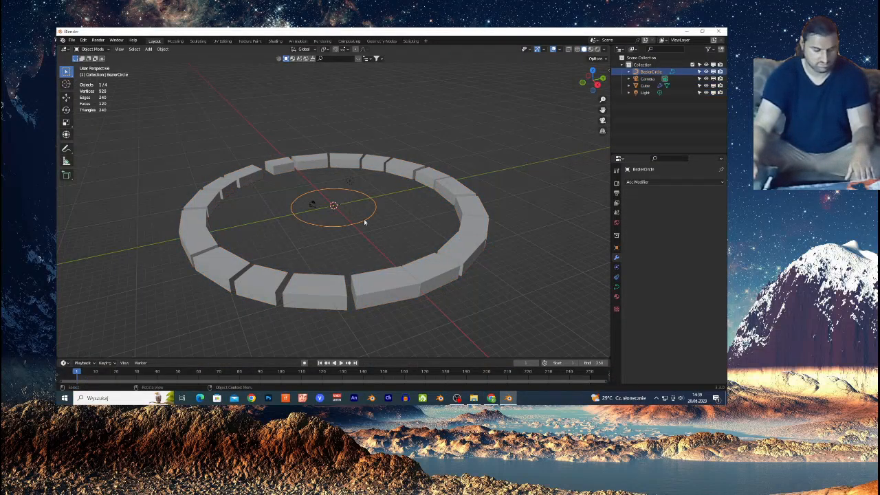
pyautogui.press('s')
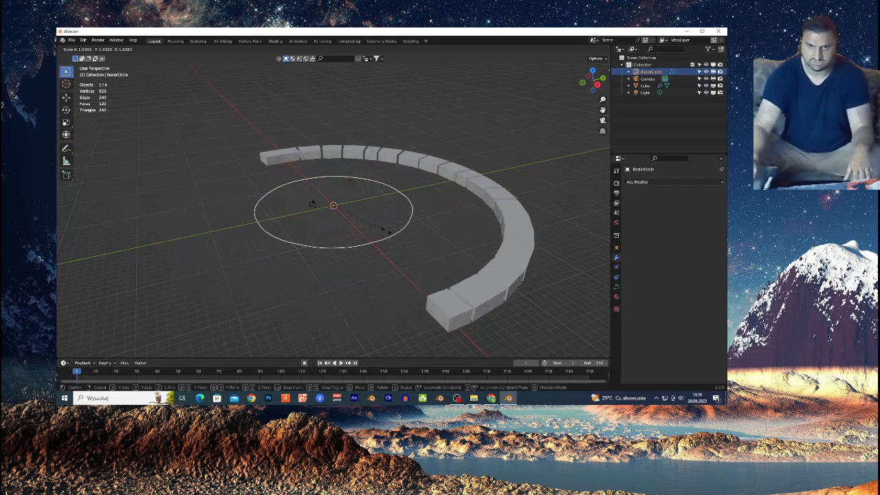
pyautogui.click(586, 221)
# Step: Set the cube's Array count to 44 so the blocks close the enlarged ring
pyautogui.click(450, 163)
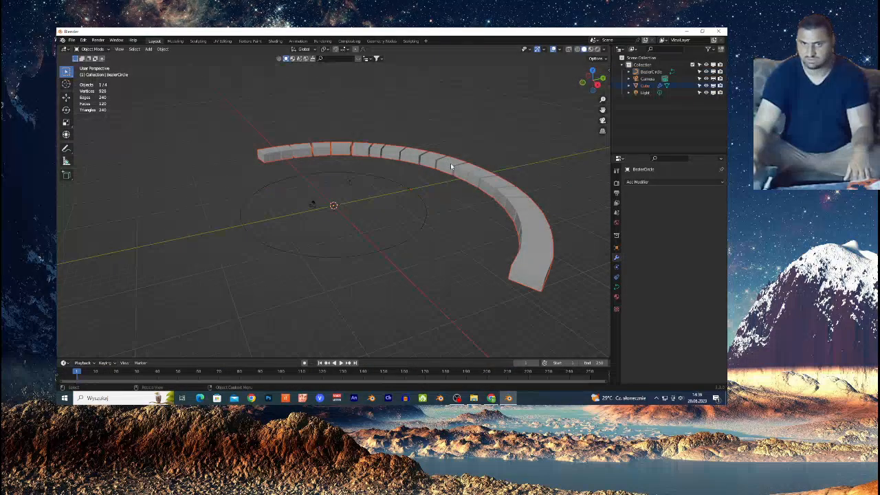
pyautogui.moveTo(687, 213); pyautogui.dragTo(718, 212)
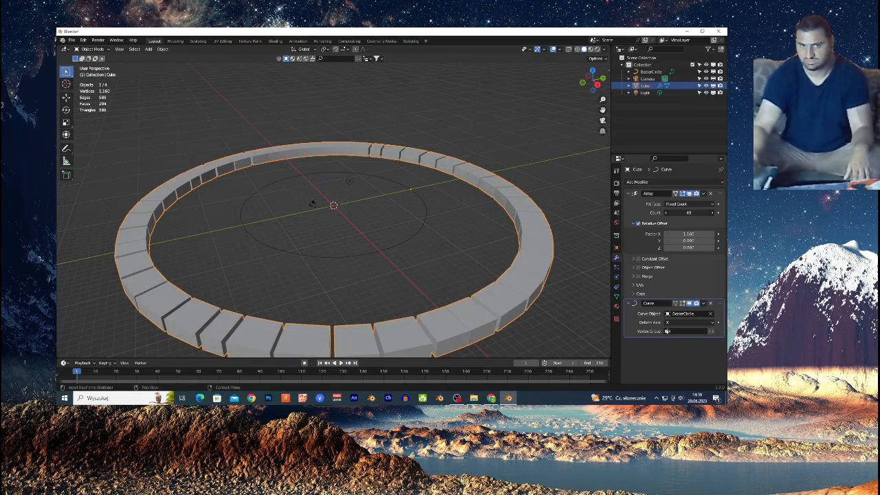
pyautogui.moveTo(688, 213); pyautogui.dragTo(685, 212)
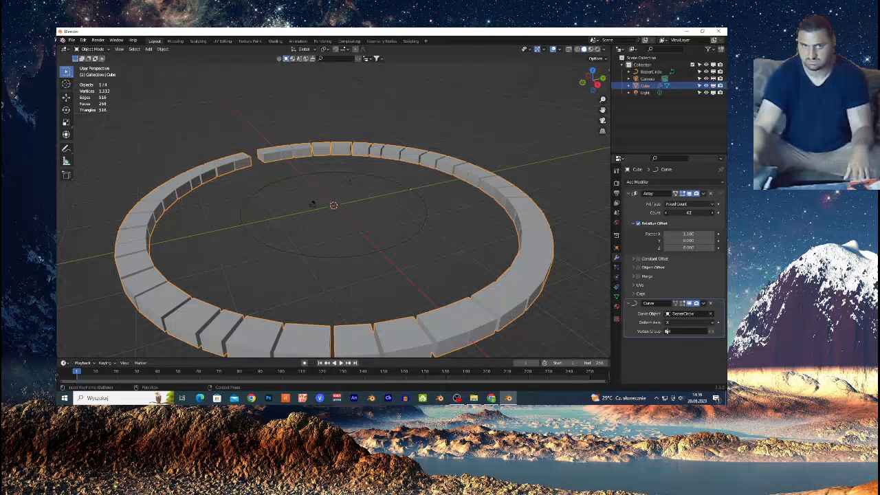
pyautogui.click(712, 212)
# Step: Duplicate the Bezier circle above the original and scale the copy down slightly
pyautogui.click(362, 256)
pyautogui.hotkey('shift', 'd')
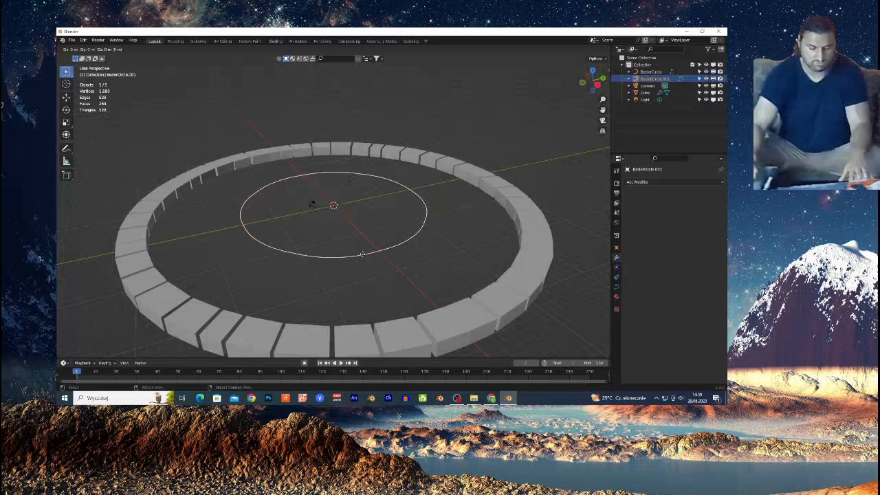
pyautogui.rightClick(416, 245)
pyautogui.press('s')
pyautogui.click(461, 319)
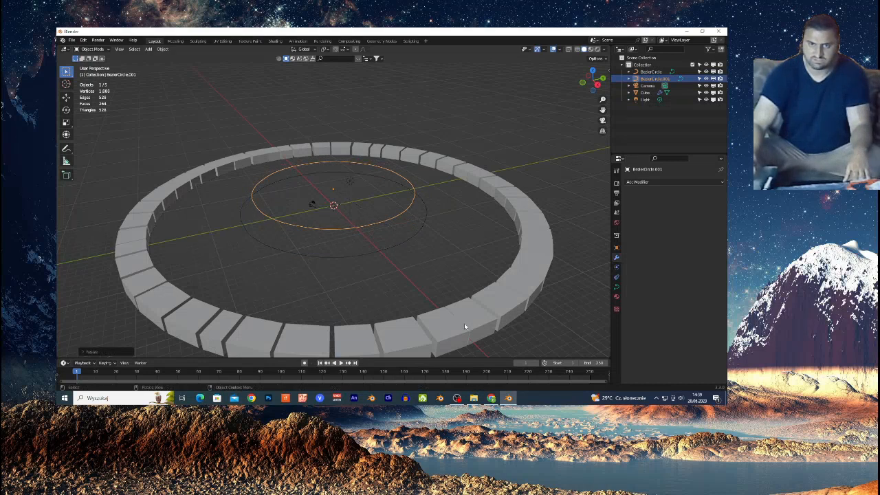
# Step: Duplicate the block ring upward along Z and set the copy's Curve modifier object to BezierCircle.001
pyautogui.click(464, 323)
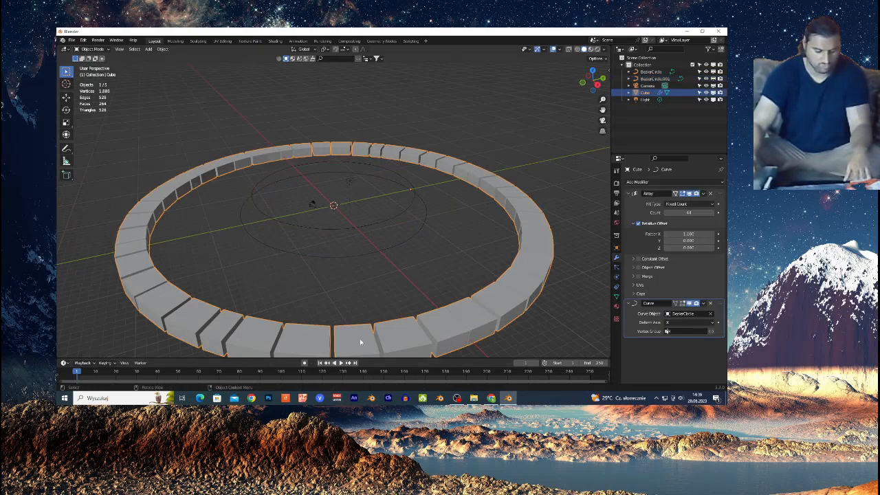
pyautogui.hotkey('shift', 'd')
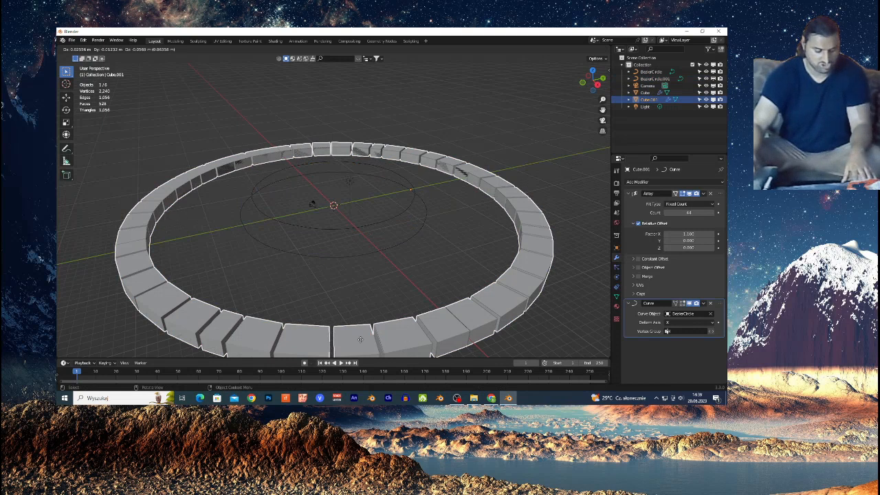
pyautogui.press('z')
pyautogui.click(365, 325)
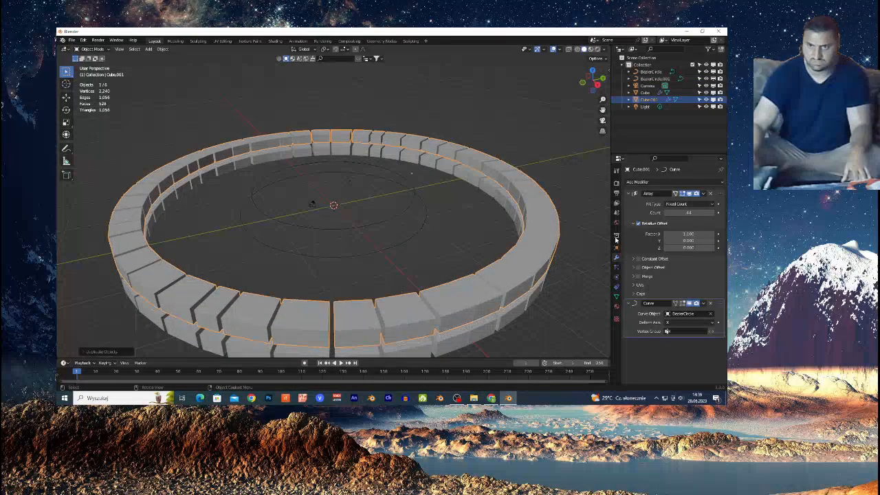
pyautogui.click(710, 314)
pyautogui.click(710, 314)
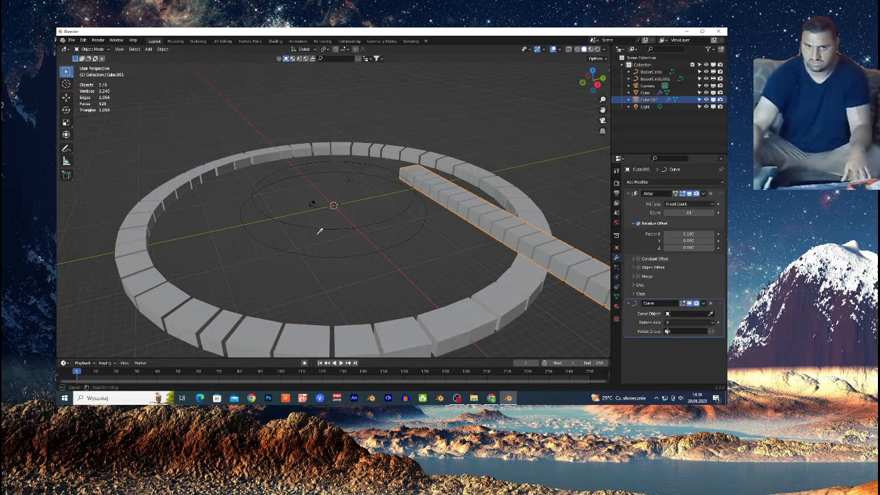
pyautogui.click(354, 227)
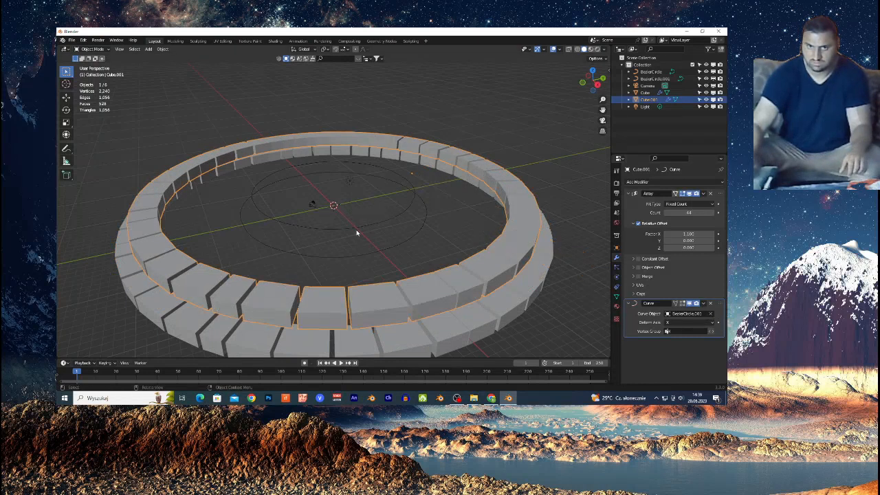
# Step: Scale the duplicated Bezier circle down a little more and lower it along Z
pyautogui.click(367, 226)
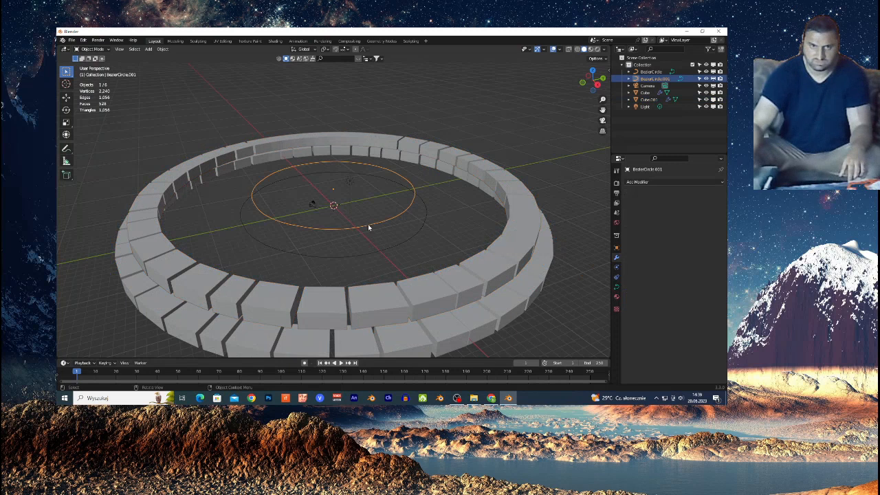
pyautogui.press('s')
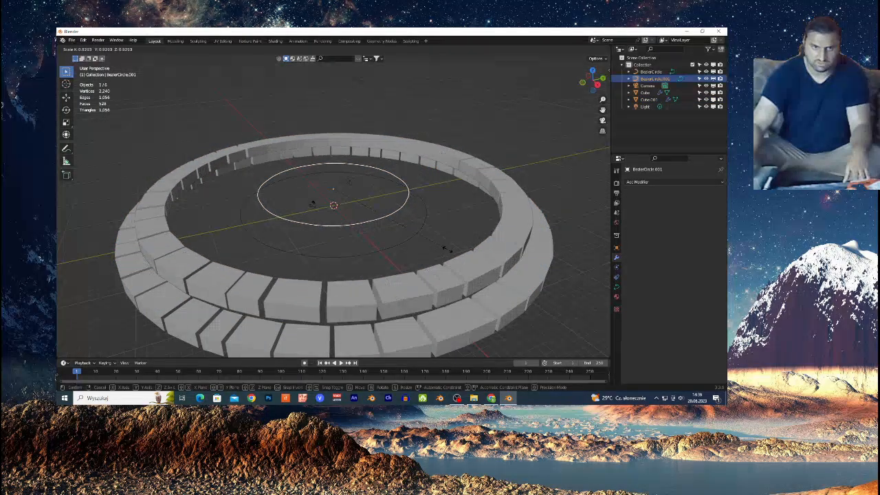
pyautogui.click(447, 252)
pyautogui.press('g')
pyautogui.press('z')
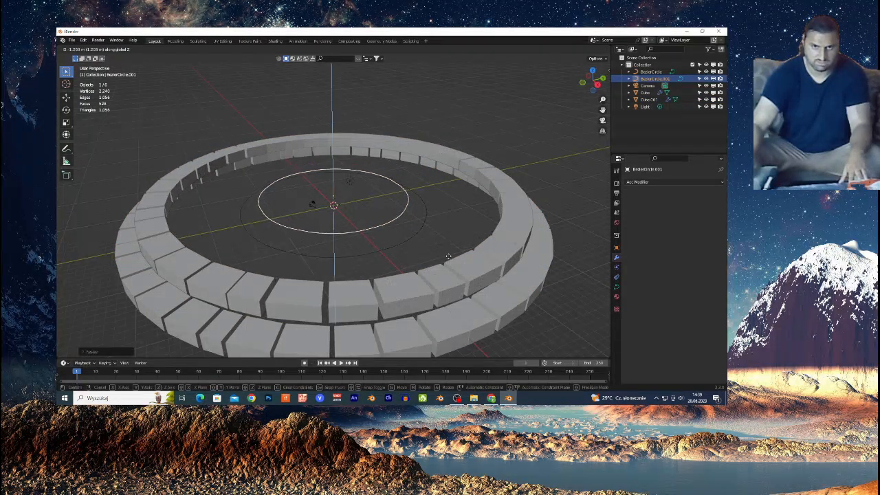
pyautogui.click(440, 283)
# Step: Lower the smaller block ring about 1.9 m along Z so it nests inside the outer ring
pyautogui.click(439, 283)
pyautogui.press('g')
pyautogui.press('z')
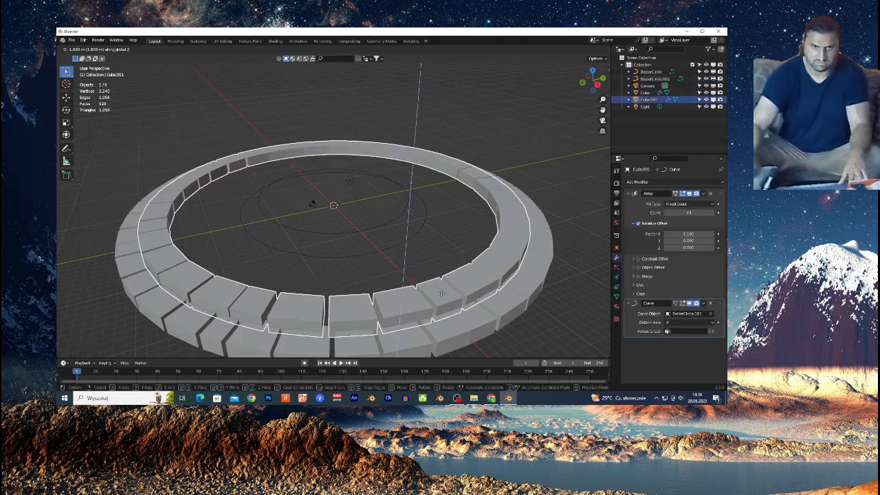
pyautogui.click(440, 292)
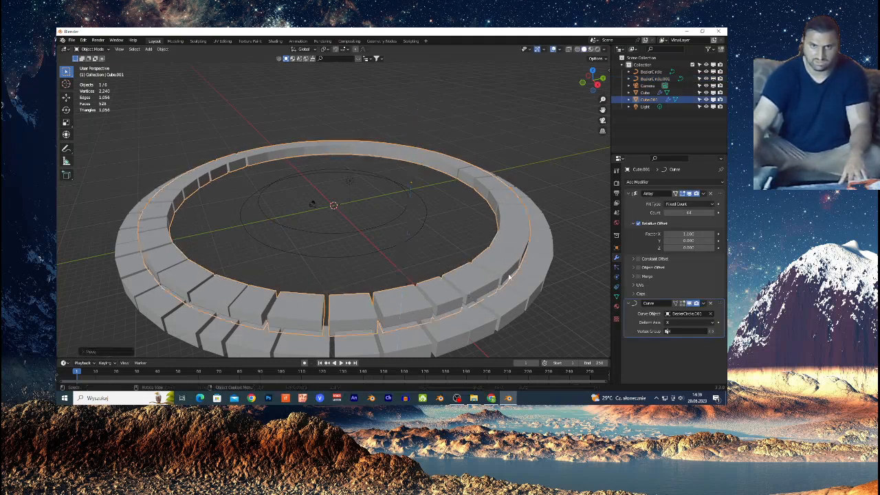
# Step: Examine the two nested block rings from above and compare them with the teaser emblem in the browser
pyautogui.click(568, 266)
pyautogui.hotkey('shift', '`')
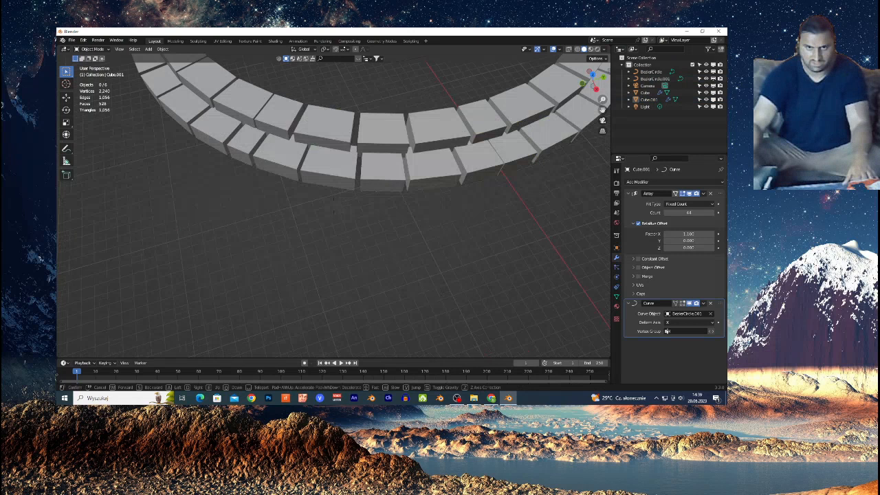
pyautogui.press('e')
pyautogui.press('w')
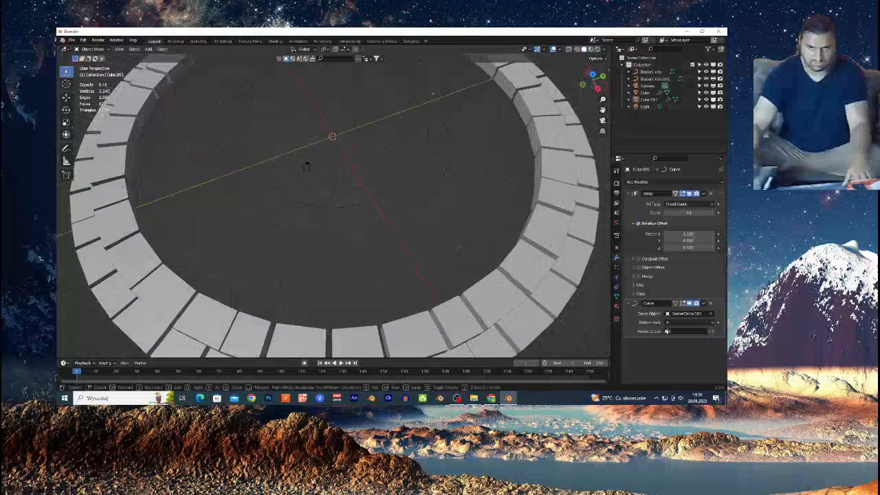
pyautogui.press('e')
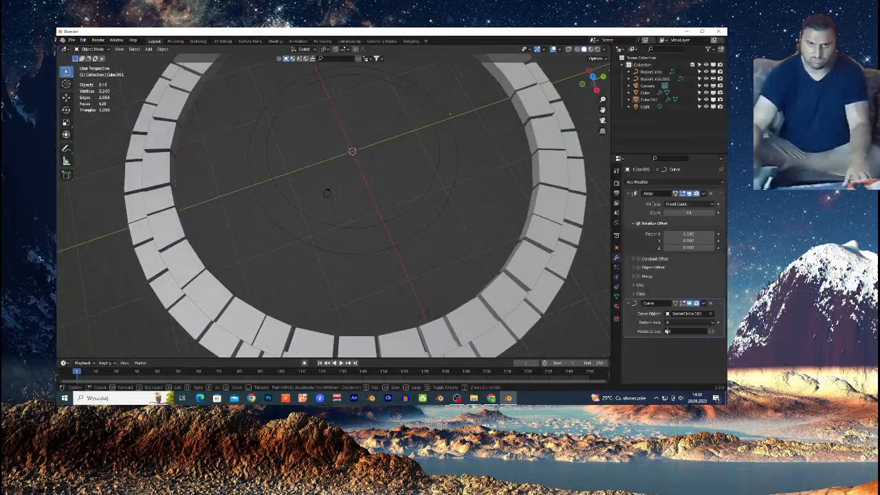
pyautogui.press('e')
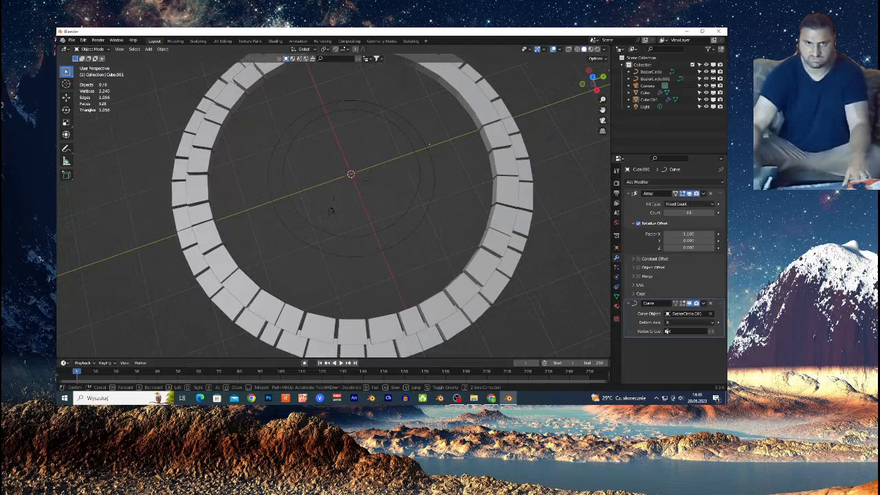
pyautogui.click(393, 163)
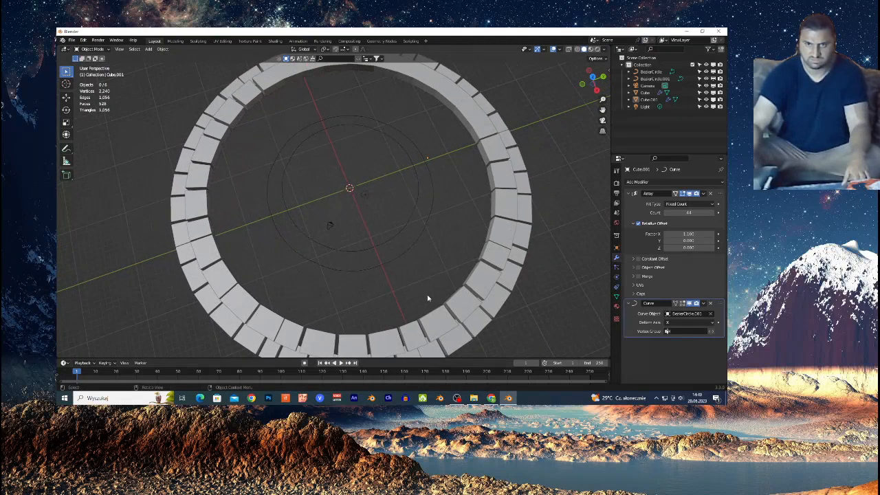
pyautogui.click(491, 398)
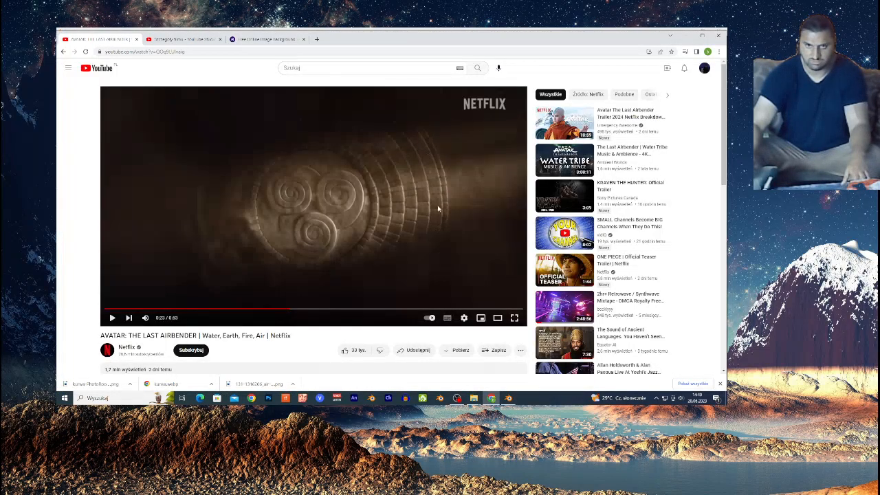
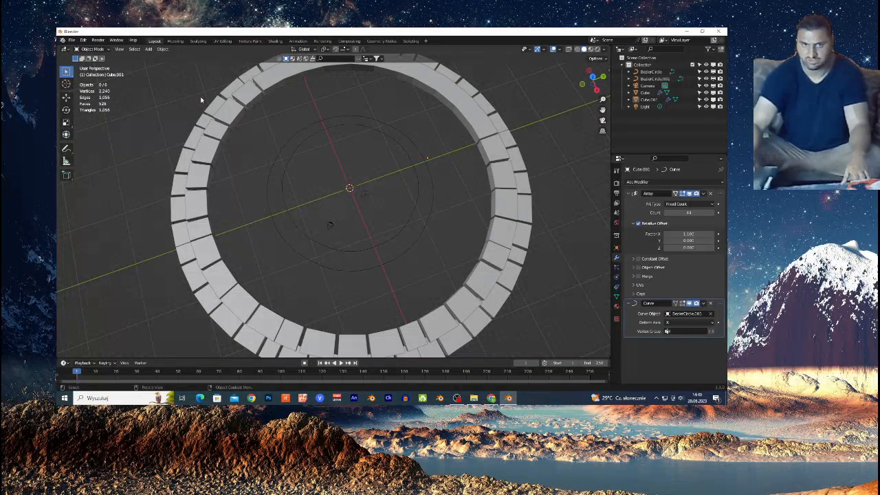
# Step: In Blender, duplicate the inner Bezier circle slightly above itself and scale the new copy down to make a third guide circle
pyautogui.click(371, 347)
pyautogui.click(376, 246)
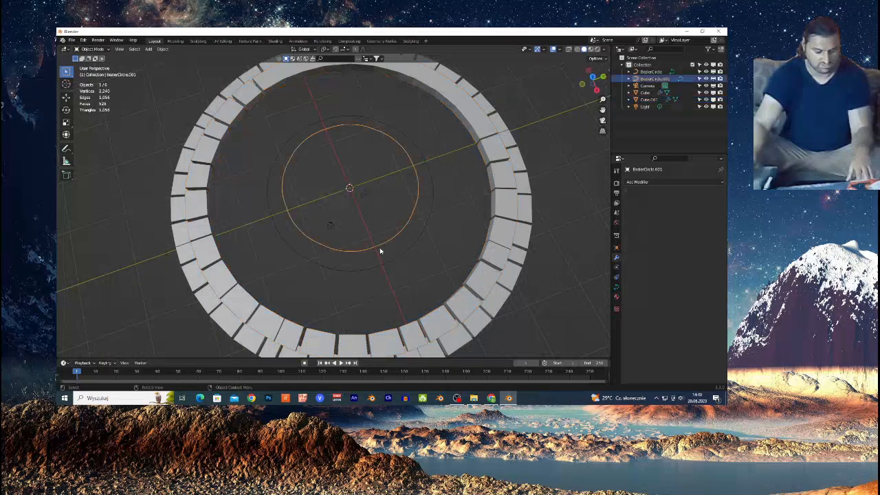
pyautogui.hotkey('shift', 'd')
pyautogui.press('Escape')
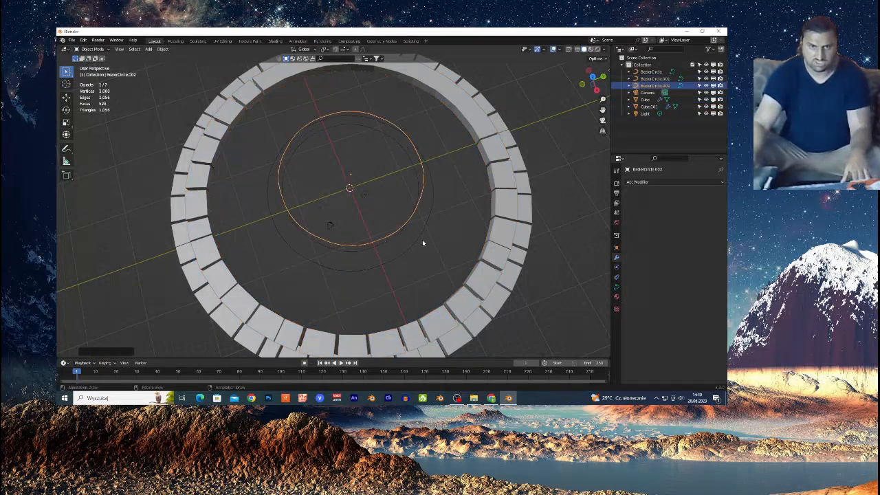
pyautogui.press('s')
pyautogui.click(414, 235)
# Step: Duplicate the inner block ring upward along Z and set the copy's Curve modifier object to BezierCircle.002
pyautogui.click(465, 306)
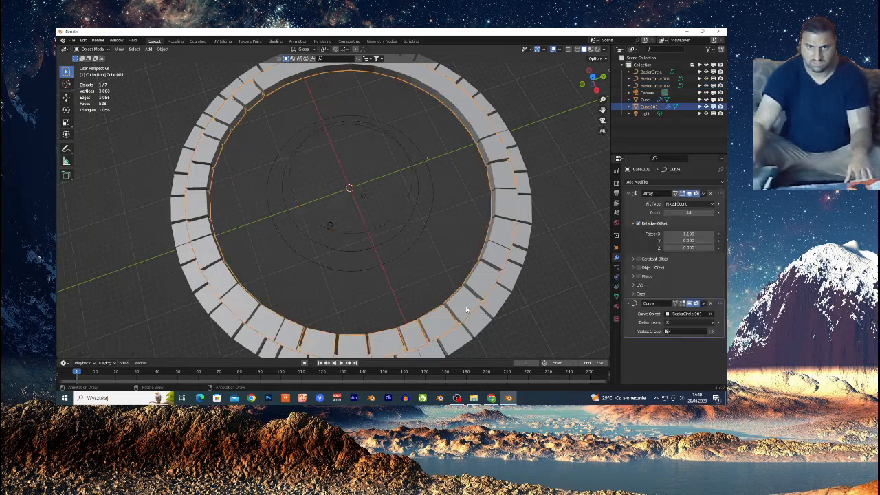
pyautogui.hotkey('shift', 'd')
pyautogui.press('z')
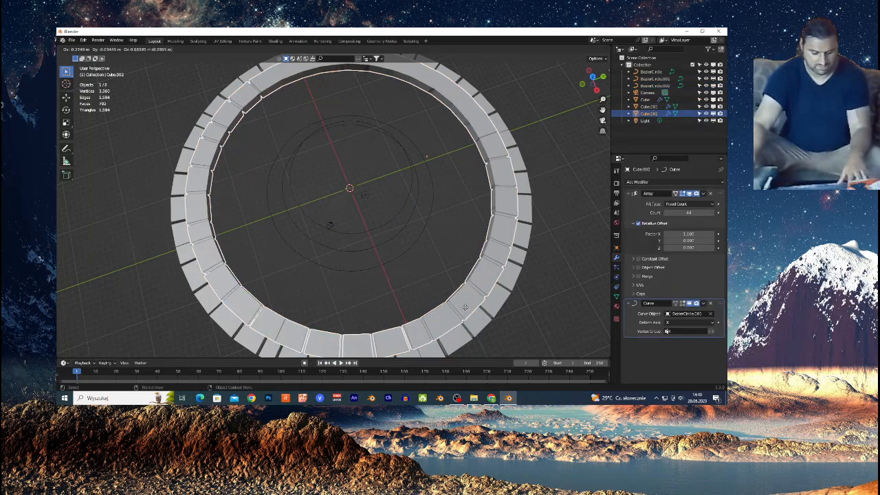
pyautogui.click(469, 302)
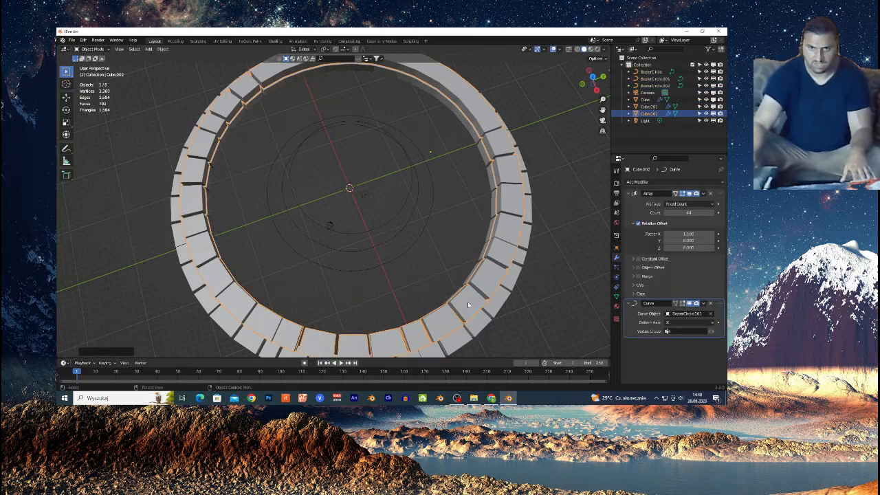
pyautogui.click(711, 315)
pyautogui.click(710, 314)
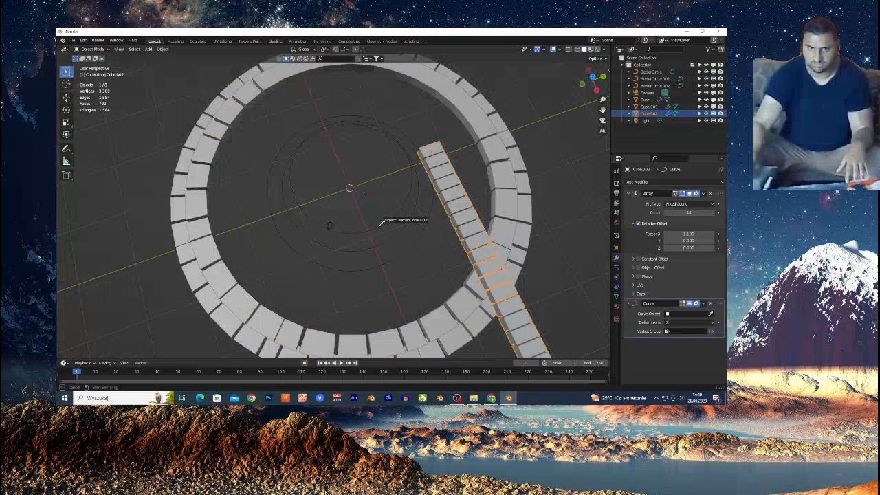
pyautogui.click(386, 226)
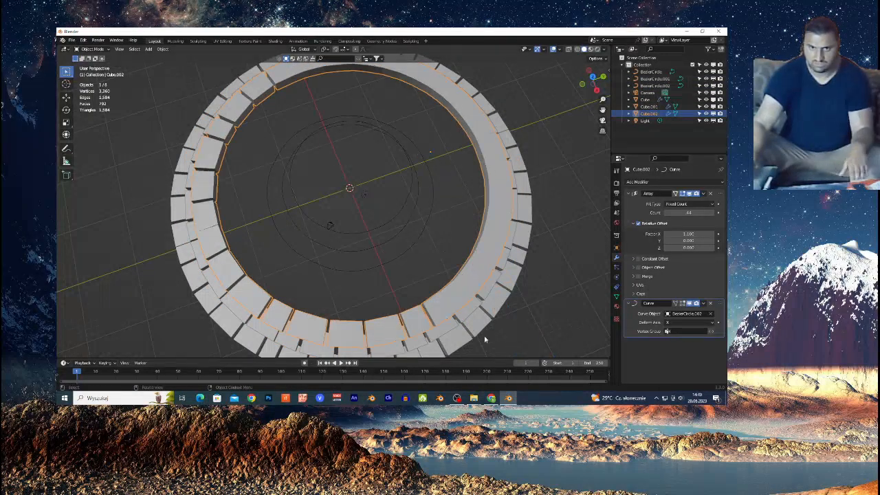
# Step: Scale the smallest Bezier guide circle down to about 0.88 of its size
pyautogui.click(382, 225)
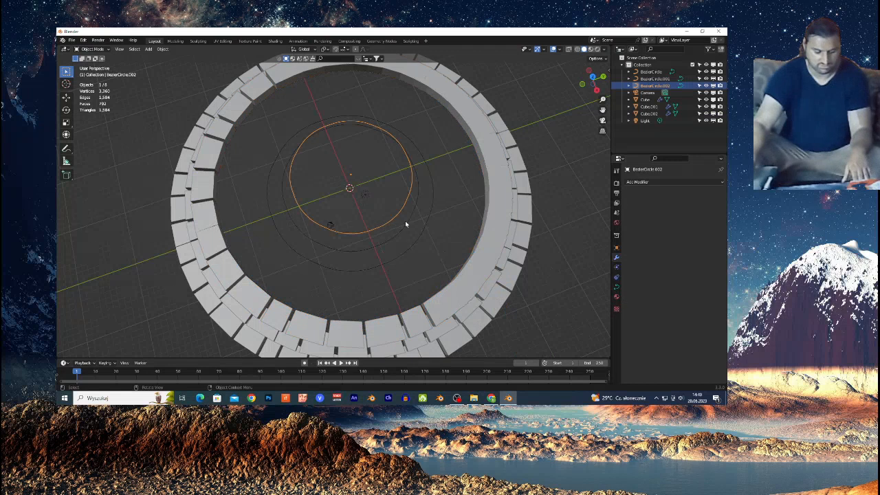
pyautogui.press('s')
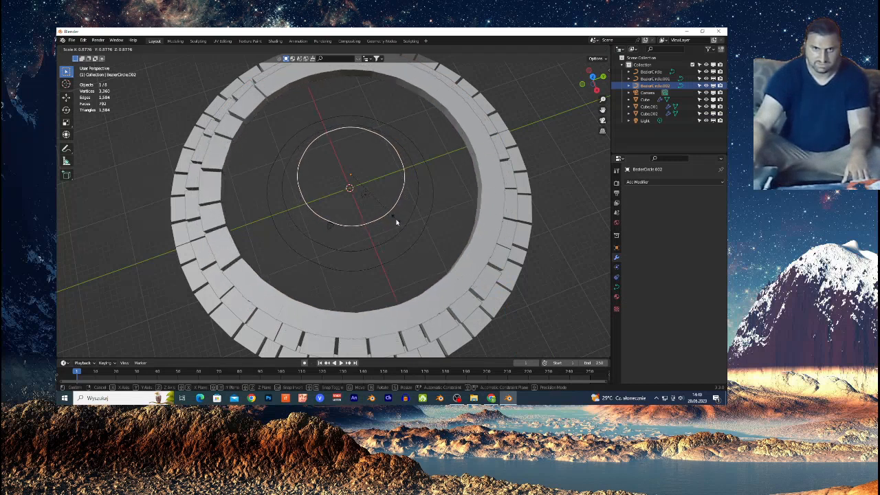
pyautogui.click(399, 222)
# Step: Set the innermost block ring's Array count to 26 to suit its smaller guide circle
pyautogui.click(430, 304)
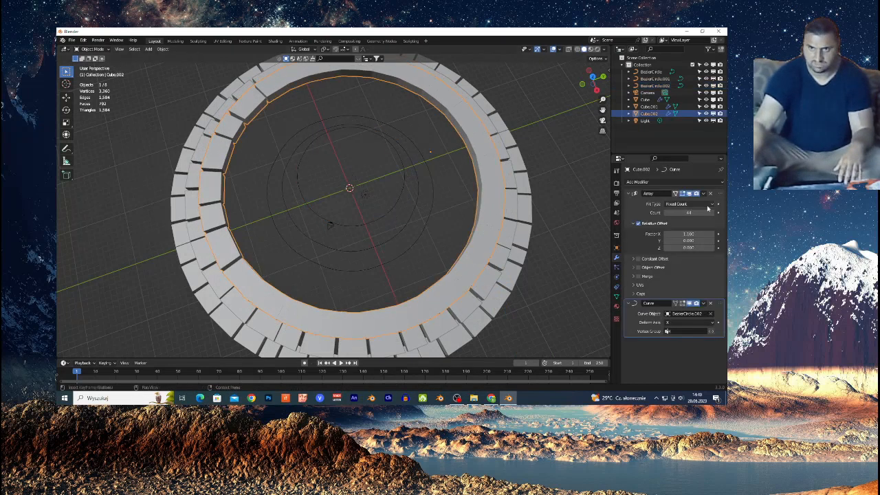
pyautogui.click(667, 215)
pyautogui.click(666, 215)
pyautogui.click(666, 216)
pyautogui.click(667, 215)
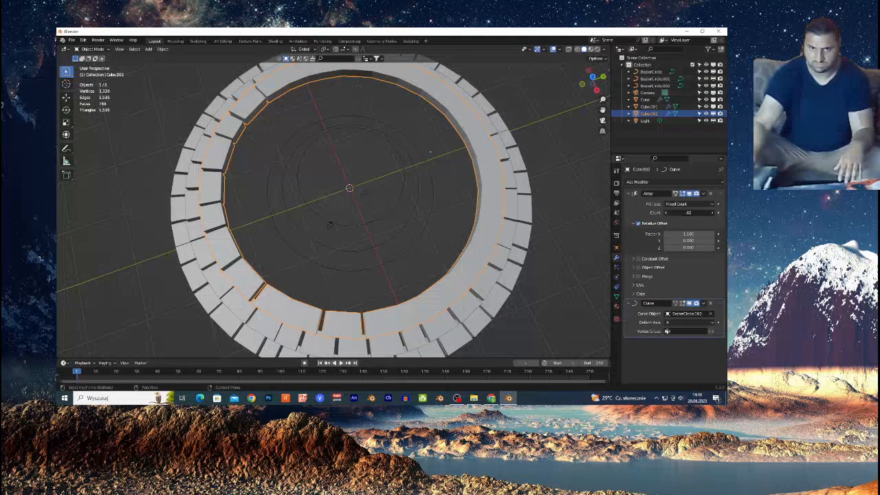
pyautogui.click(667, 215)
pyautogui.click(667, 215)
pyautogui.click(667, 215)
pyautogui.click(666, 215)
pyautogui.click(666, 215)
pyautogui.click(666, 215)
pyautogui.click(666, 215)
pyautogui.click(667, 215)
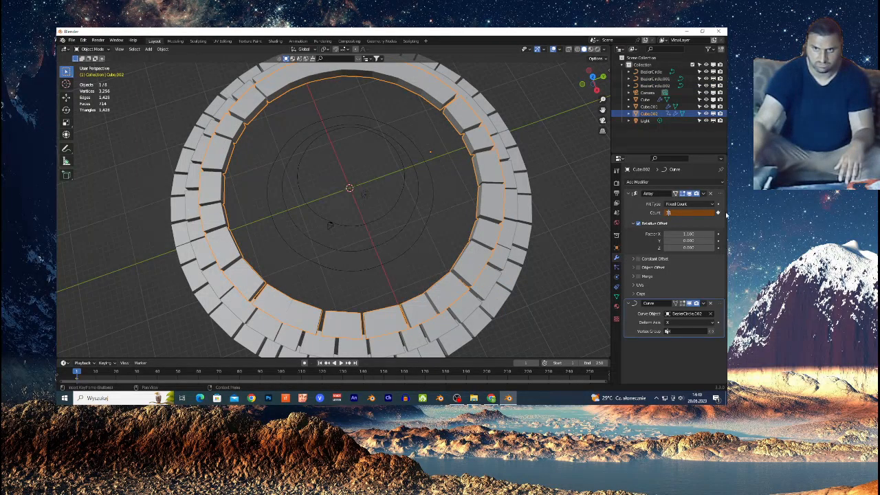
pyautogui.click(667, 214)
pyautogui.click(667, 214)
pyautogui.click(669, 213)
pyautogui.click(721, 214)
pyautogui.click(719, 213)
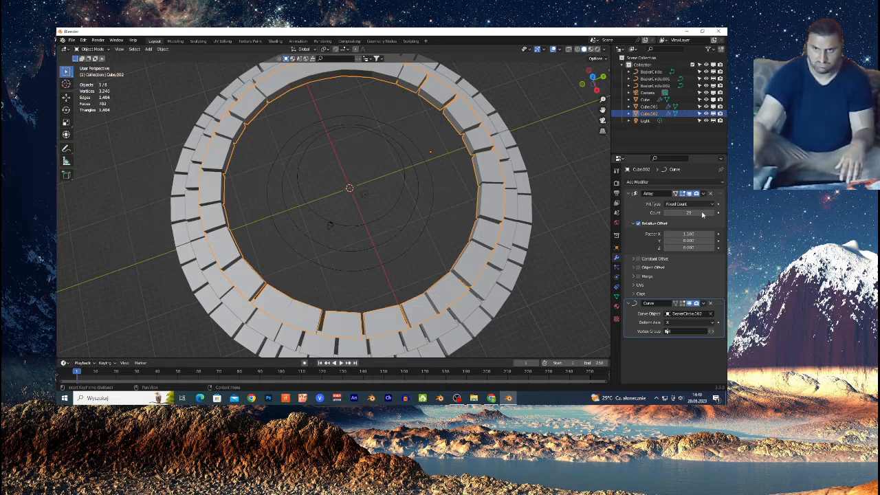
pyautogui.click(667, 214)
pyautogui.click(667, 214)
pyautogui.click(666, 214)
pyautogui.click(667, 214)
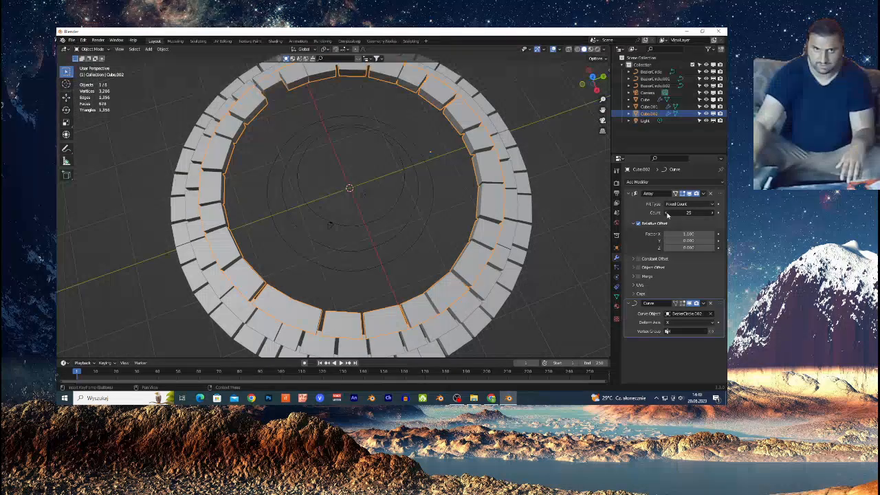
pyautogui.click(667, 214)
pyautogui.click(713, 213)
pyautogui.click(713, 213)
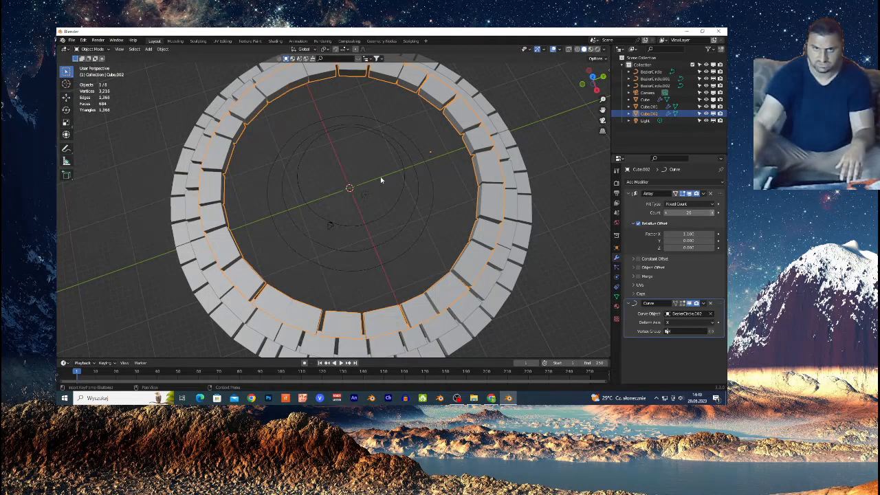
# Step: Delete every object in the scene, including the block rings and guide circles
pyautogui.scroll(-2, 339, 275)
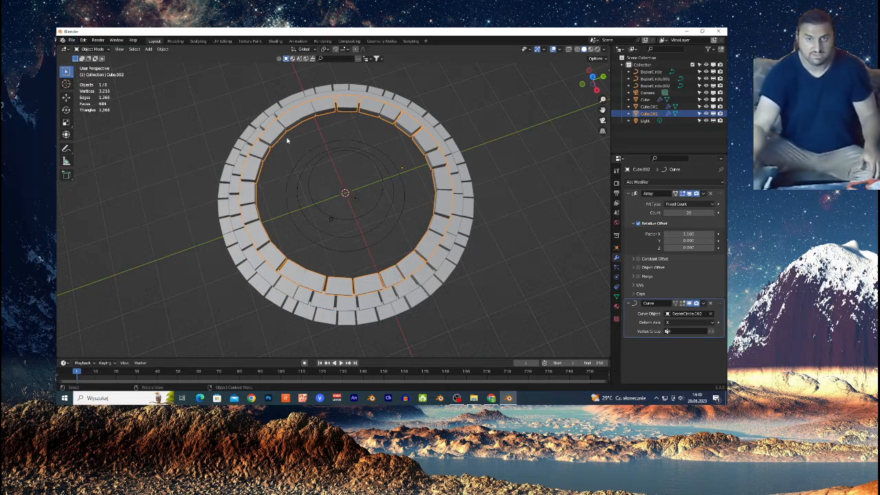
pyautogui.moveTo(183, 92); pyautogui.dragTo(517, 327)
pyautogui.press('Delete')
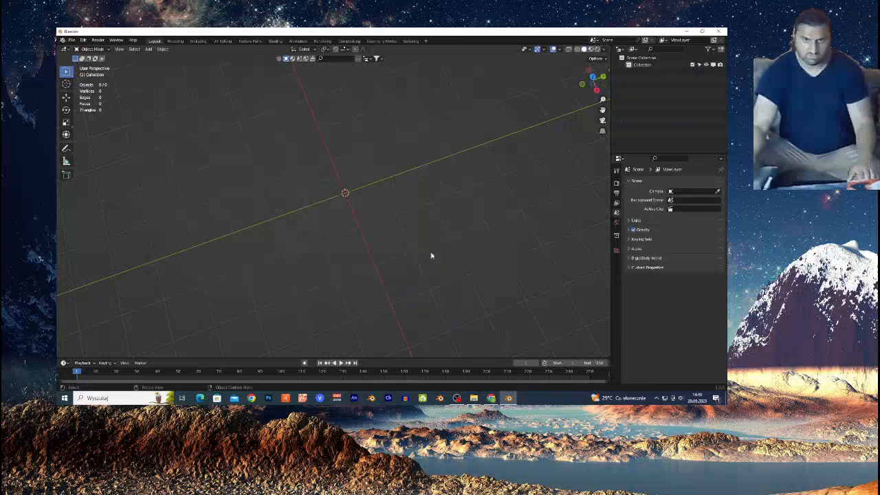
# Step: Add a plane mesh at the origin of the empty scene
pyautogui.hotkey('shift', 'a')
pyautogui.moveTo(406, 235)
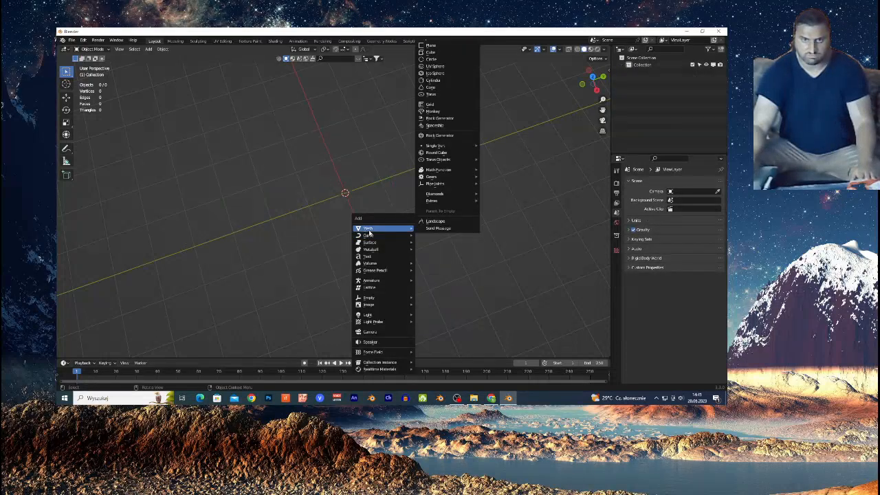
pyautogui.hotkey('shift', 'a')
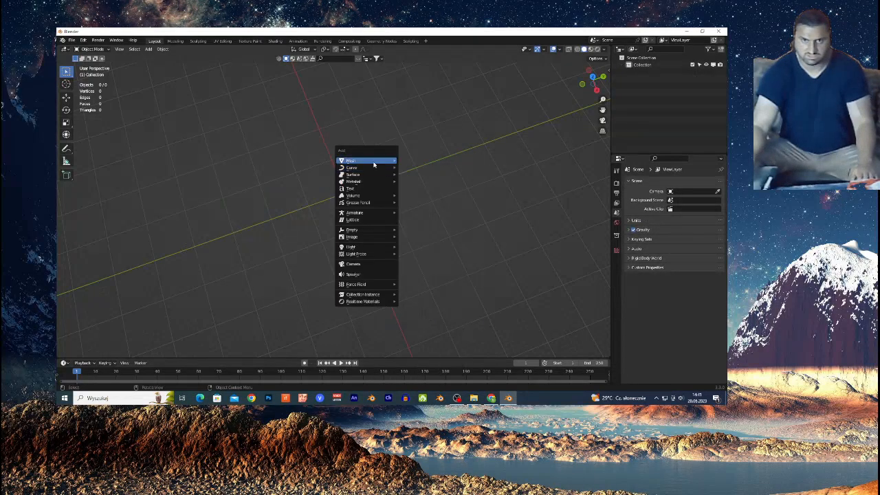
pyautogui.moveTo(364, 160)
pyautogui.click(414, 160)
pyautogui.scroll(10, 367, 208)
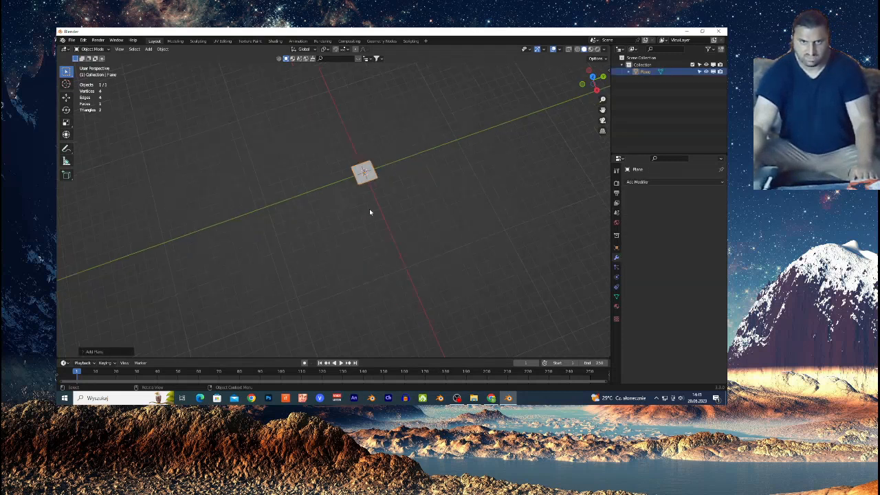
pyautogui.hotkey('shift', '`')
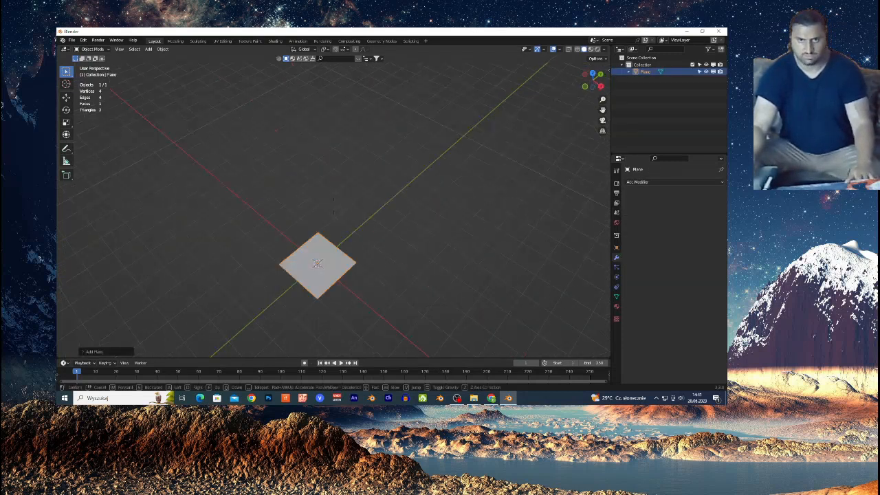
pyautogui.press('w')
pyautogui.click(375, 208)
# Step: Round the plane into a disc with a Subdivision Surface modifier at viewport level 6 and apply it
pyautogui.click(673, 182)
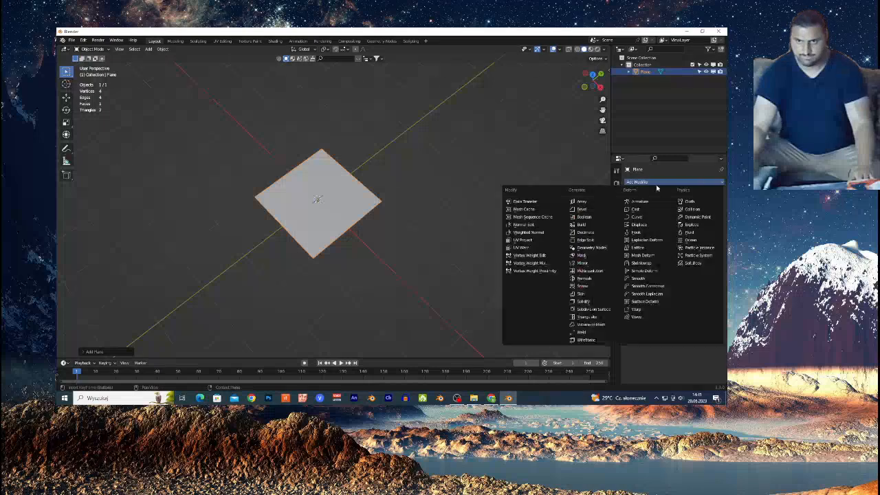
pyautogui.click(589, 310)
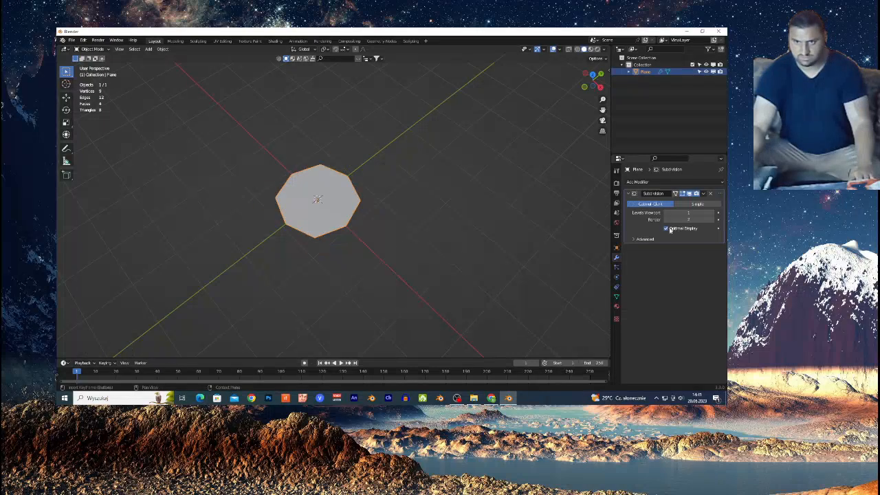
pyautogui.click(713, 214)
pyautogui.click(713, 214)
pyautogui.click(712, 214)
pyautogui.click(713, 214)
pyautogui.click(712, 214)
pyautogui.click(713, 220)
pyautogui.click(712, 220)
pyautogui.click(713, 219)
pyautogui.click(703, 193)
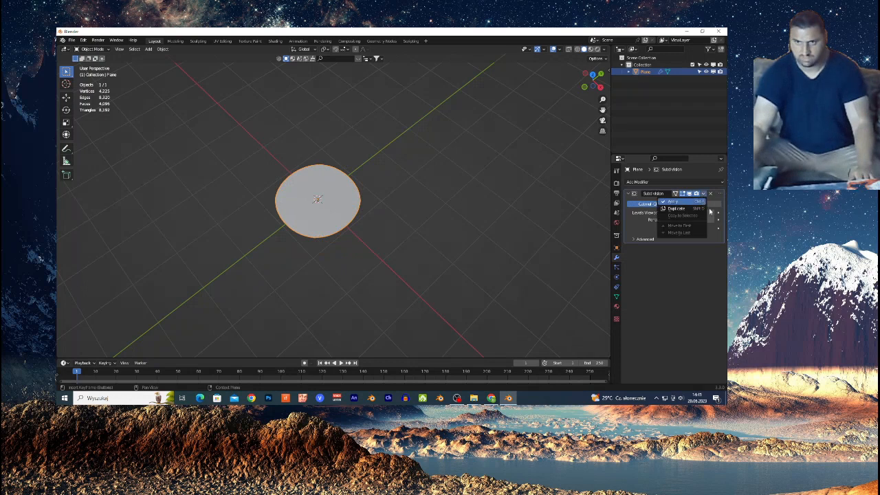
pyautogui.click(680, 202)
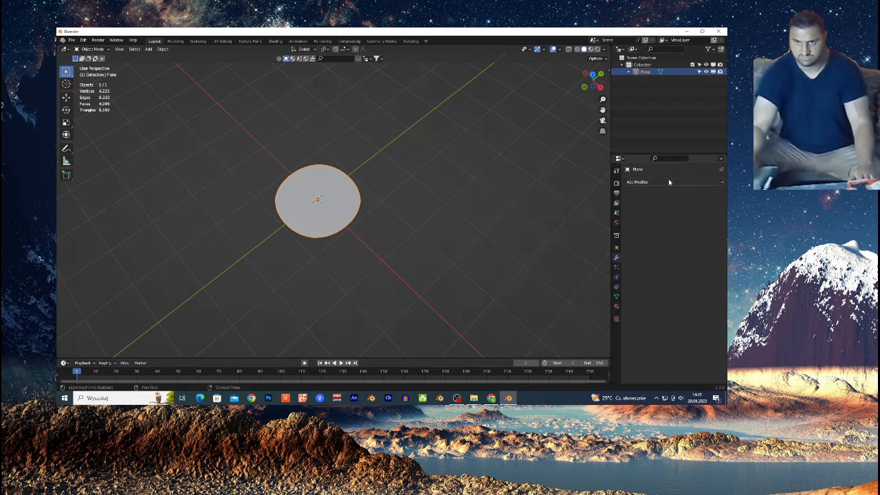
# Step: Add a second Subdivision Surface modifier at viewport level 2 to the disc and apply it
pyautogui.click(669, 182)
pyautogui.click(598, 310)
pyautogui.click(713, 213)
pyautogui.click(705, 195)
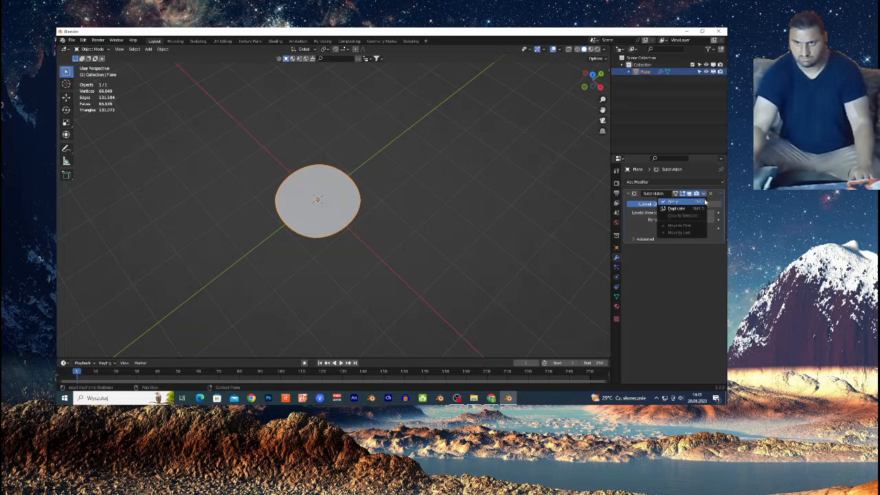
pyautogui.click(684, 198)
# Step: Compare the disc with the carved three-spiral emblem in the browser's YouTube teaser
pyautogui.scroll(3, 287, 197)
pyautogui.scroll(3, 308, 222)
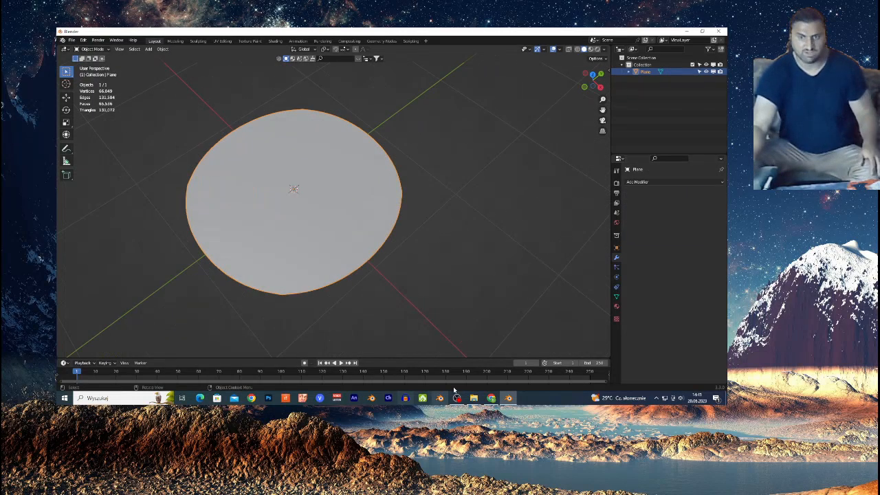
pyautogui.click(491, 398)
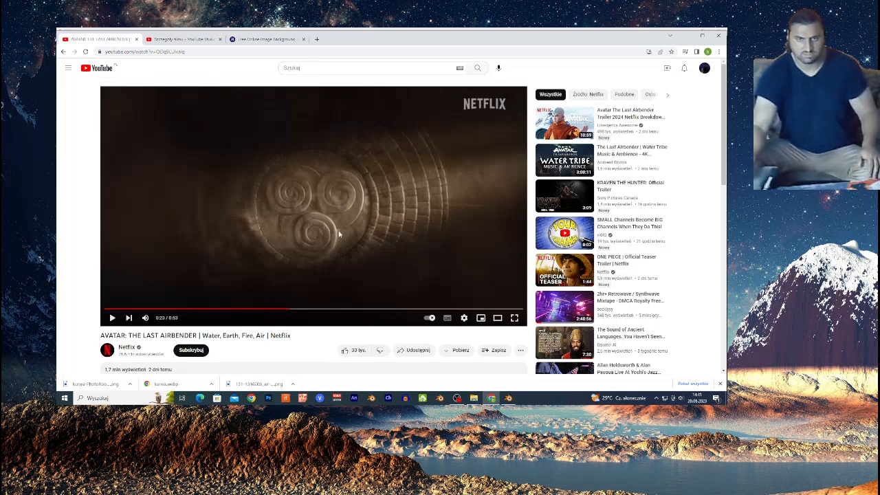
pyautogui.click(508, 398)
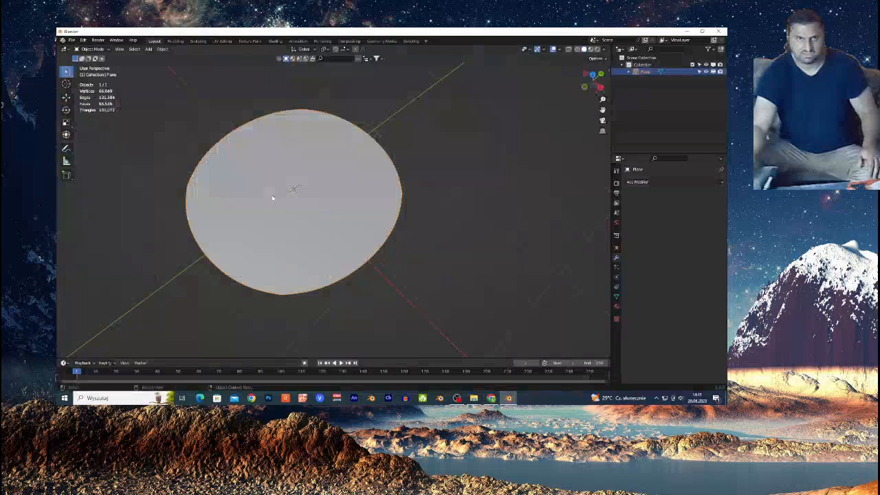
# Step: Open the disc for sculpting, view it from above, and set the Draw brush strength to 1.000
pyautogui.click(198, 41)
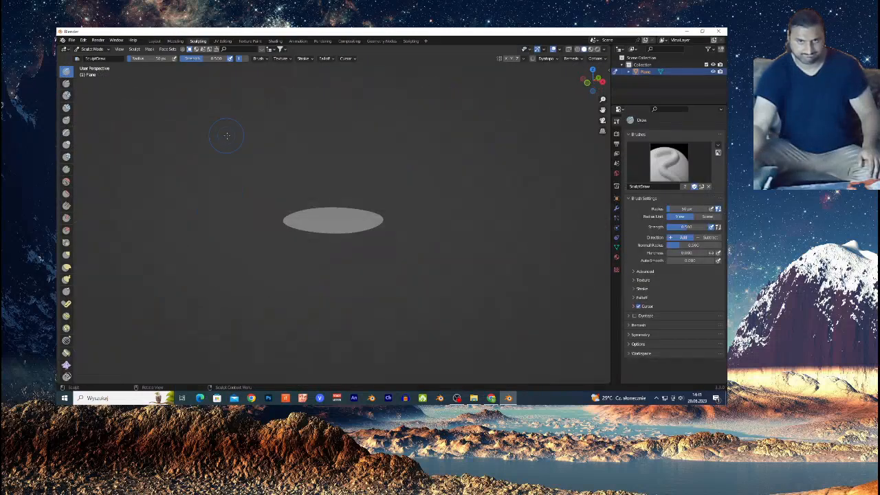
pyautogui.moveTo(592, 77); pyautogui.dragTo(595, 78)
pyautogui.scroll(2, 470, 223)
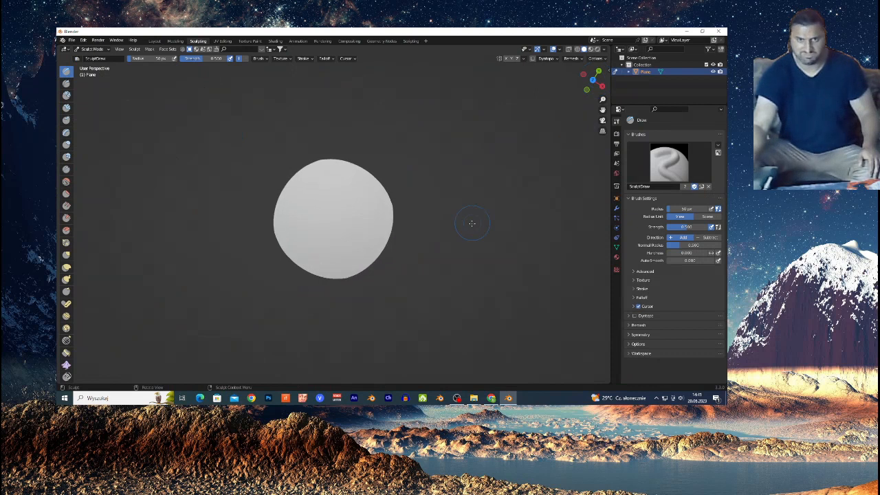
pyautogui.scroll(2, 470, 222)
pyautogui.moveTo(199, 58); pyautogui.dragTo(227, 58)
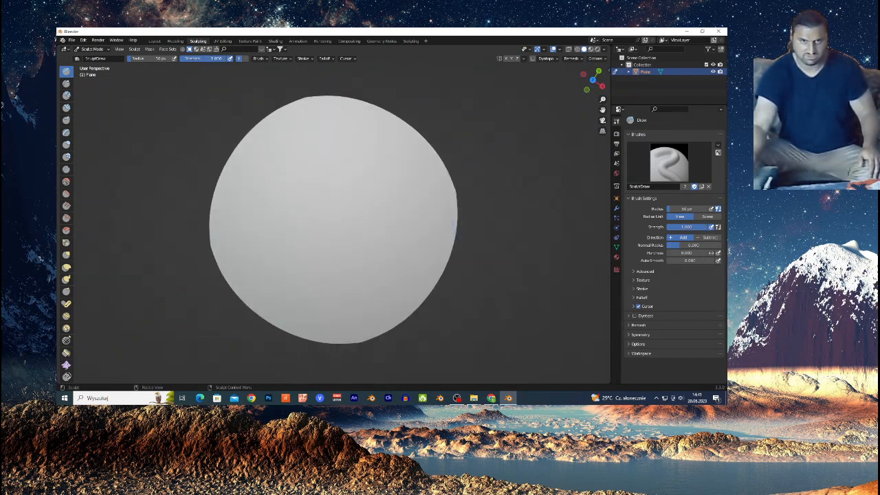
# Step: Try to sculpt a freehand spiral on the disc's upper-left area with the Draw brush
pyautogui.click(303, 175)
pyautogui.moveTo(296, 177)
pyautogui.mouseDown()
pyautogui.moveTo(323, 184)
pyautogui.moveTo(317, 208)
pyautogui.moveTo(286, 136)
pyautogui.moveTo(344, 154)
pyautogui.moveTo(273, 188)
pyautogui.moveTo(371, 165)
pyautogui.moveTo(344, 203)
pyautogui.moveTo(342, 186)
pyautogui.mouseUp()
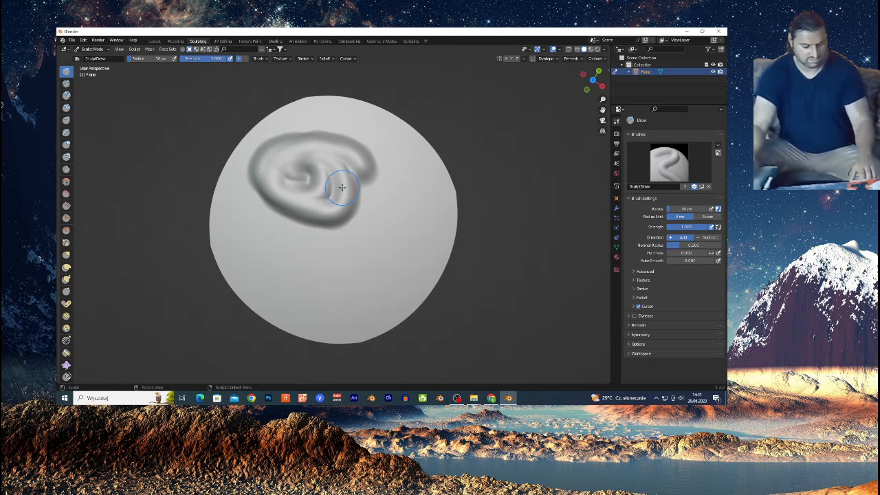
pyautogui.hotkey('ctrl', 'z')
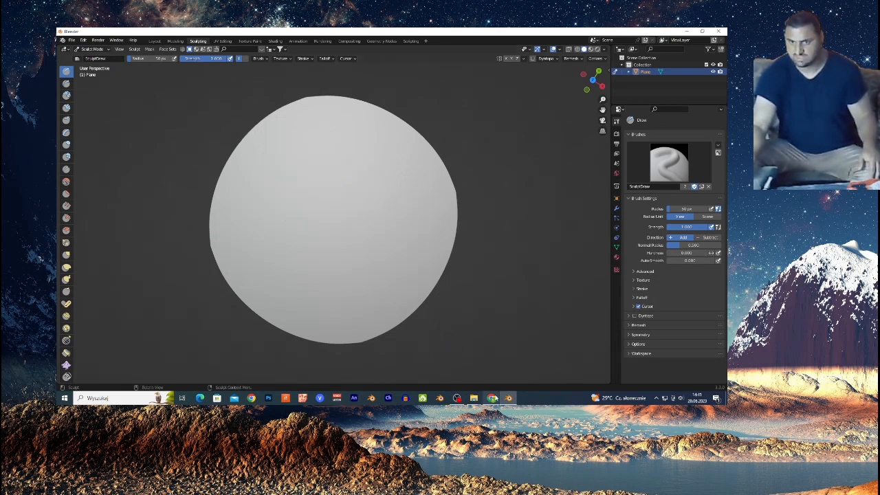
# Step: Examine the background-free triple-spiral image on the PhotoRoom page in the browser
pyautogui.click(492, 398)
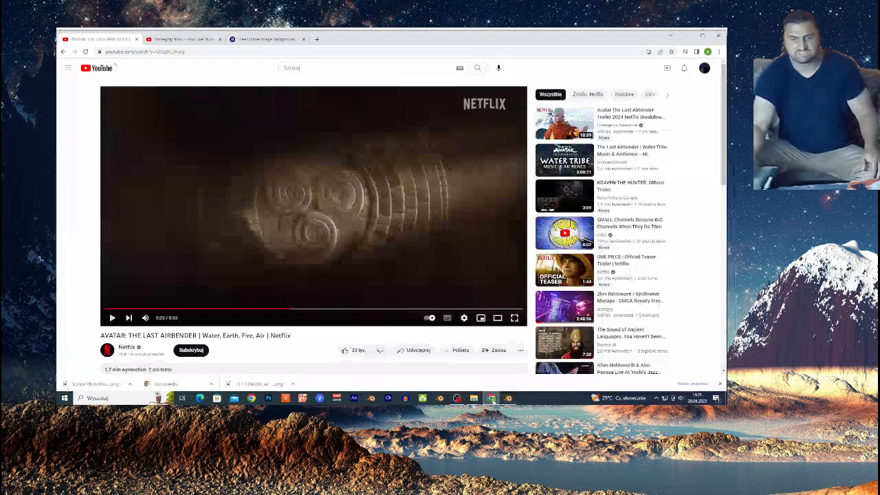
pyautogui.click(255, 41)
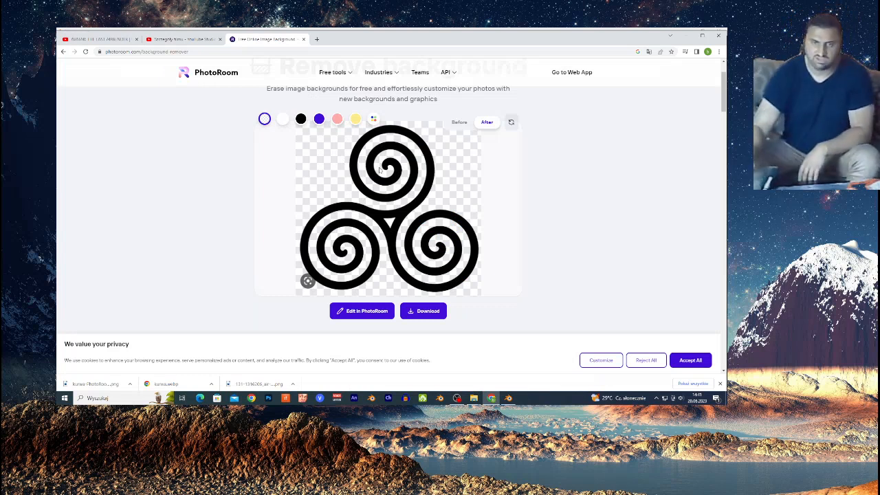
pyautogui.click(508, 398)
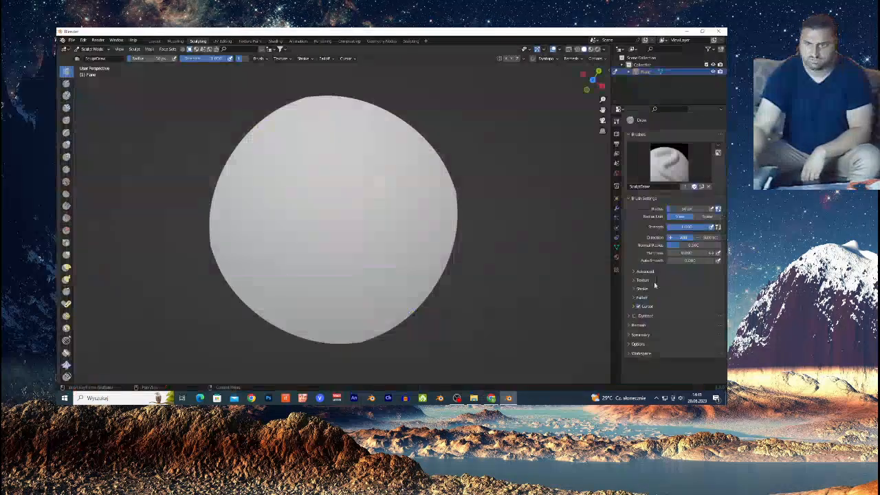
# Step: Create a new image texture for the sculpt brush and load kurwa-PhotoRoom.png-PhotoRoom.png from a subfolder of Downloads
pyautogui.click(617, 270)
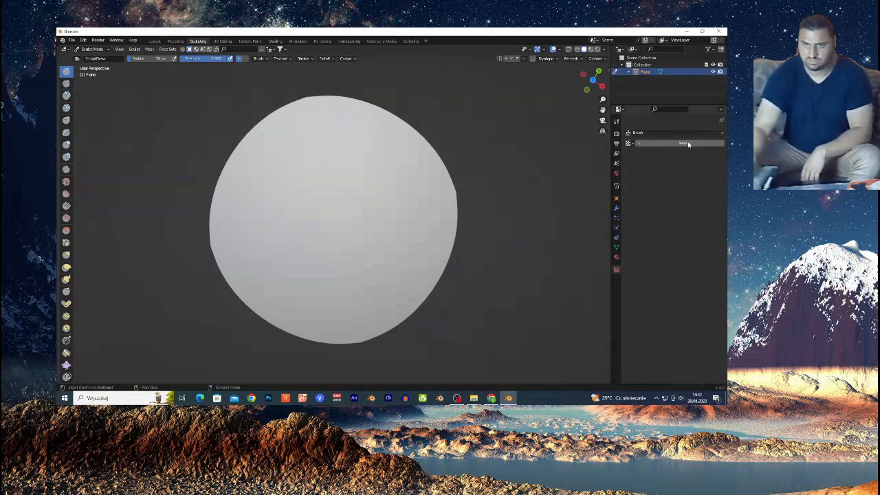
pyautogui.click(708, 256)
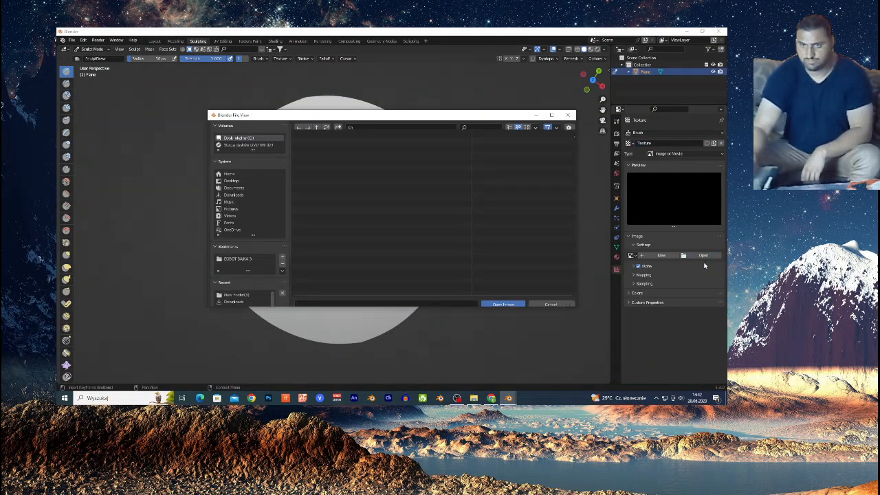
pyautogui.click(234, 195)
pyautogui.click(322, 196)
pyautogui.doubleClick(321, 195)
pyautogui.doubleClick(328, 176)
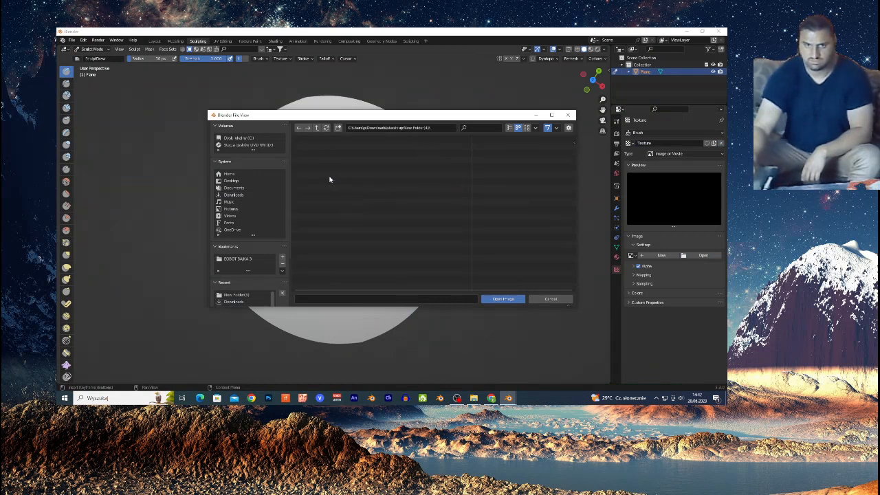
pyautogui.click(316, 127)
pyautogui.click(332, 169)
pyautogui.doubleClick(332, 169)
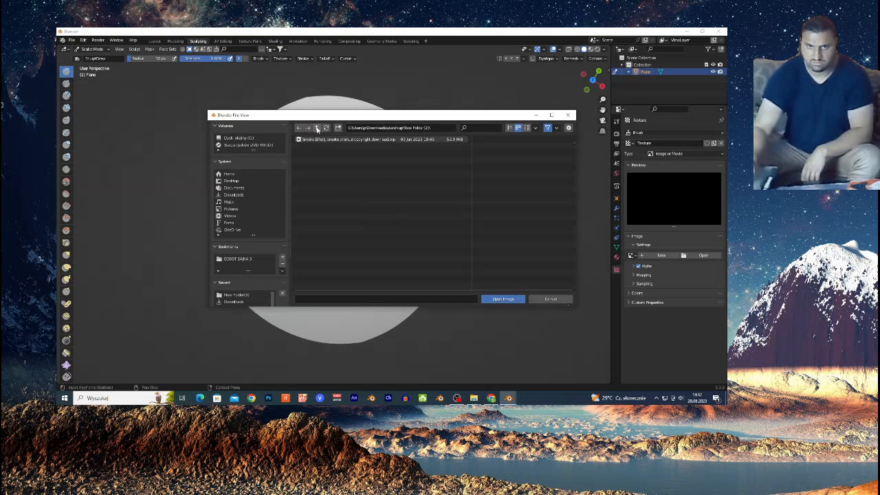
pyautogui.click(316, 128)
pyautogui.doubleClick(332, 173)
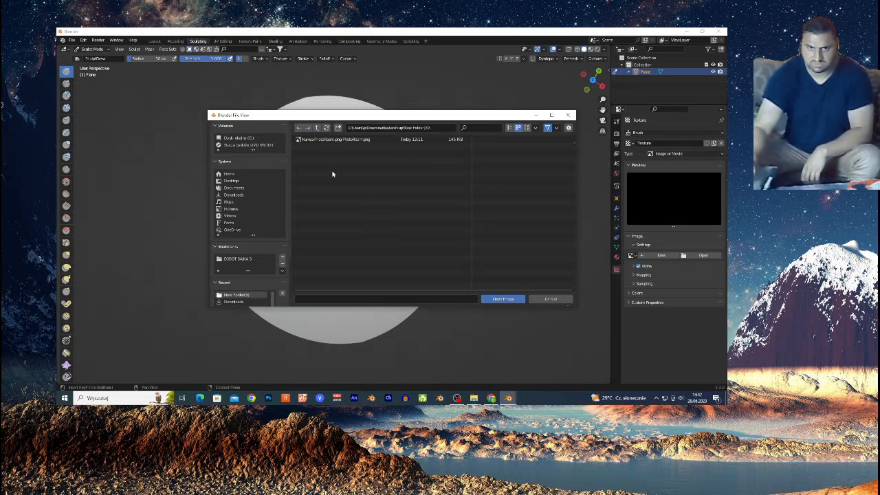
pyautogui.doubleClick(323, 141)
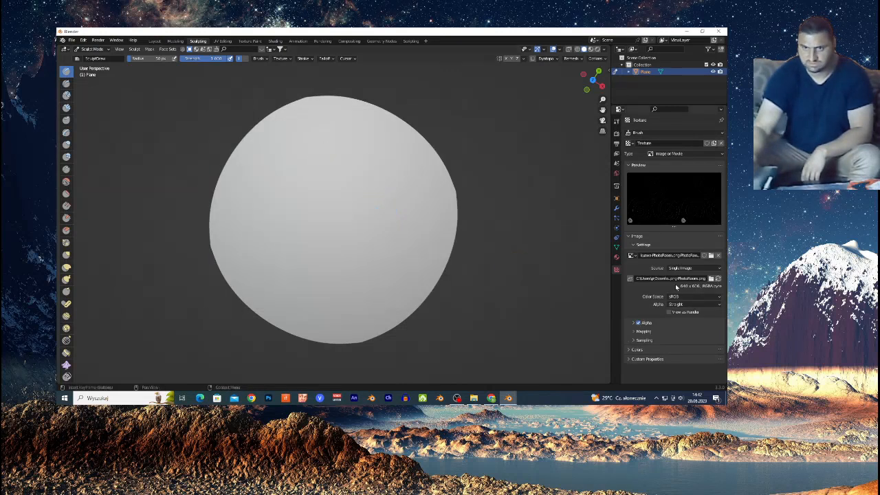
# Step: Set the brush texture's mapping extension to Extend
pyautogui.click(634, 332)
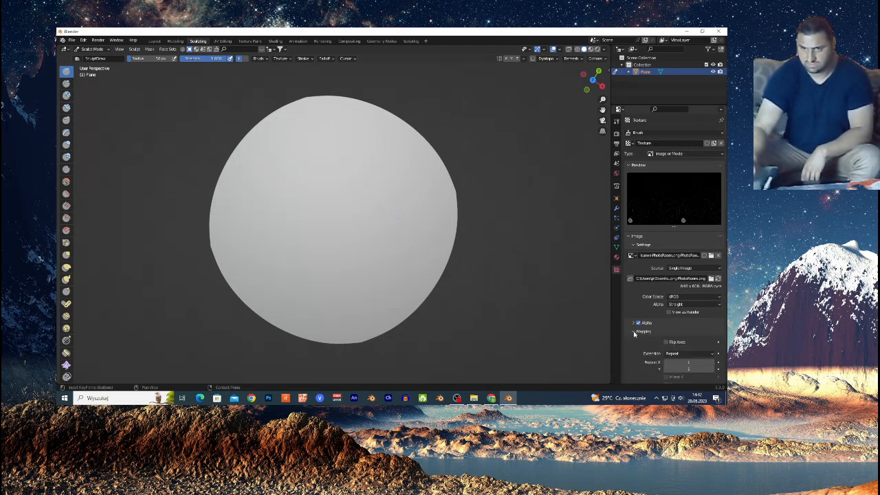
pyautogui.scroll(-3, 677, 316)
pyautogui.click(688, 310)
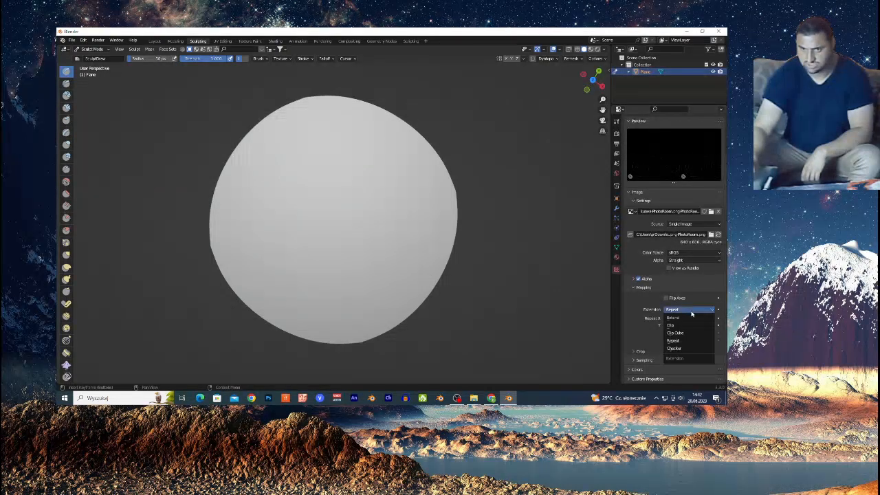
pyautogui.click(688, 318)
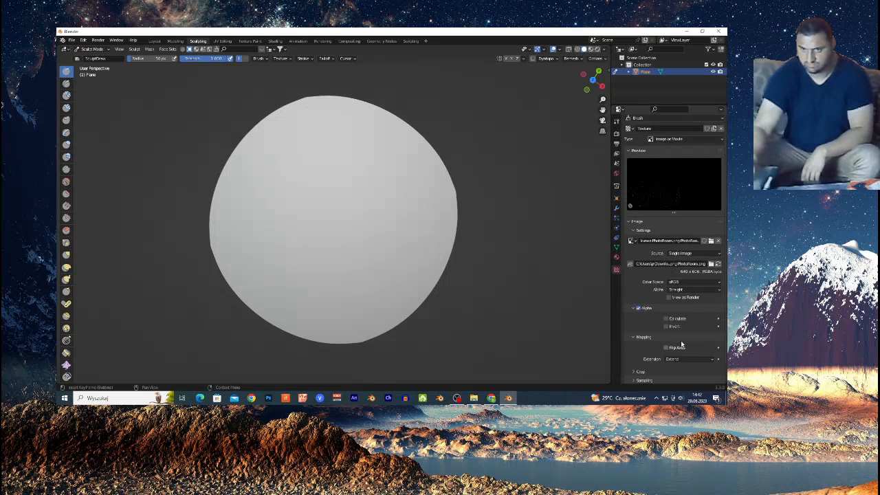
pyautogui.click(689, 359)
pyautogui.click(687, 356)
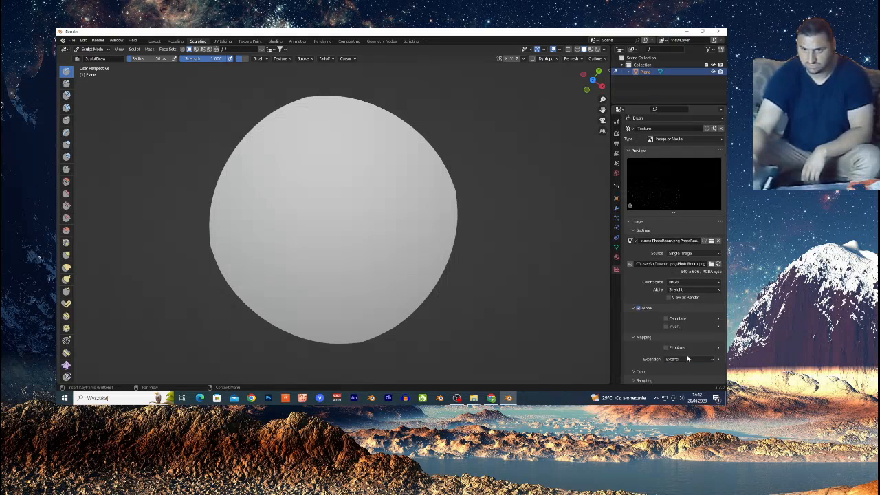
pyautogui.scroll(-1, 631, 297)
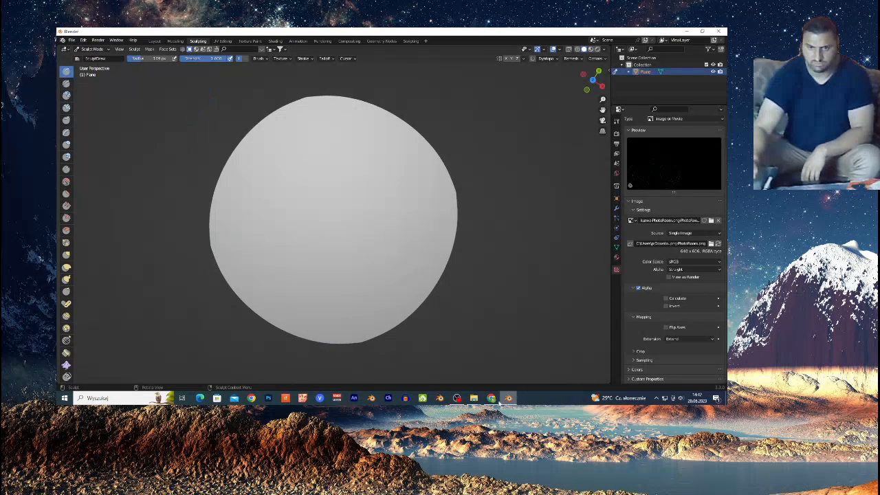
# Step: Switch to the browser and examine the emblem and title shots in the Avatar: The Last Airbender teaser on YouTube
pyautogui.click(492, 398)
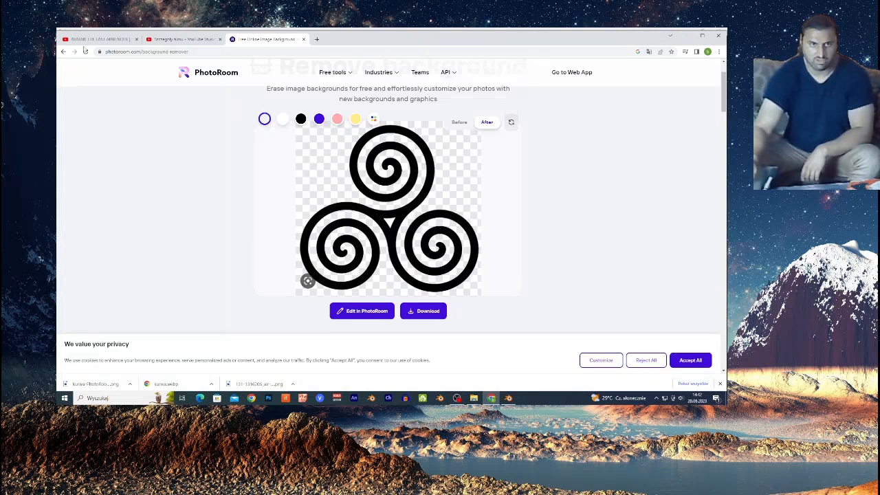
pyautogui.click(96, 39)
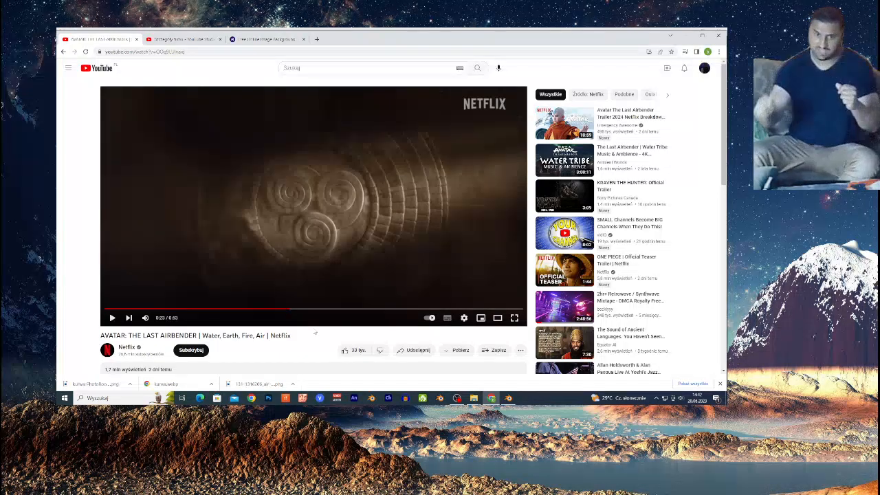
pyautogui.click(259, 309)
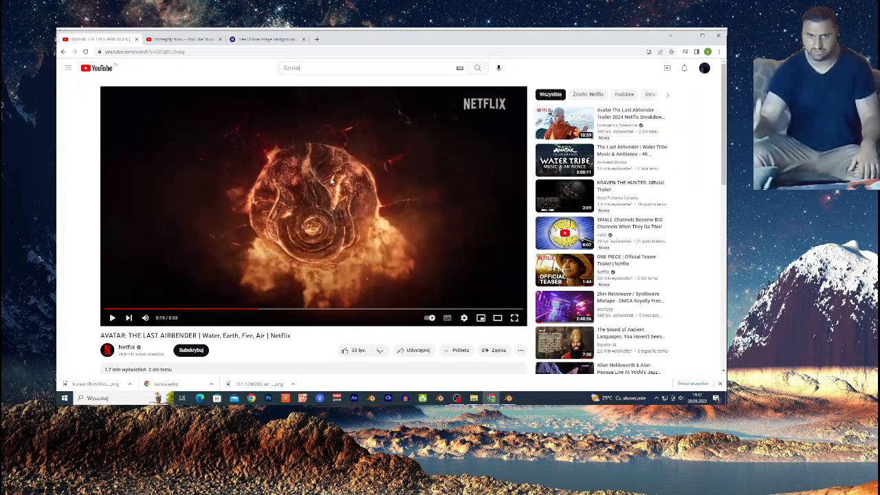
pyautogui.click(330, 310)
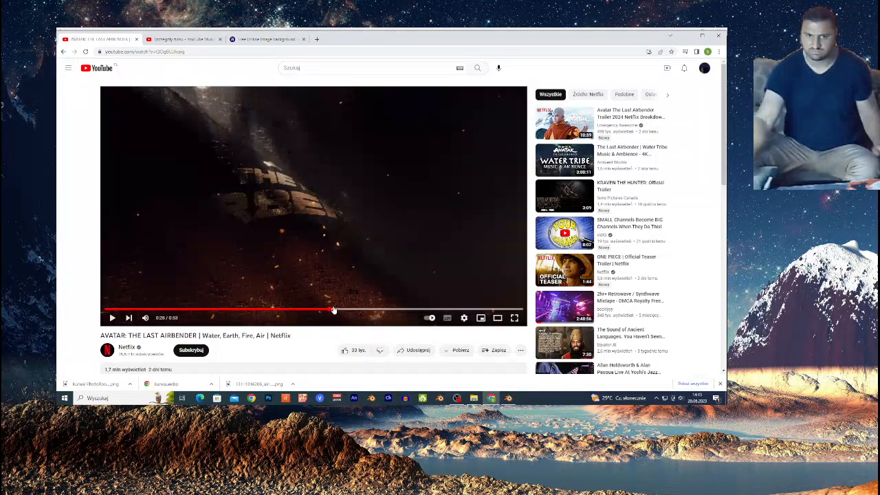
pyautogui.click(340, 310)
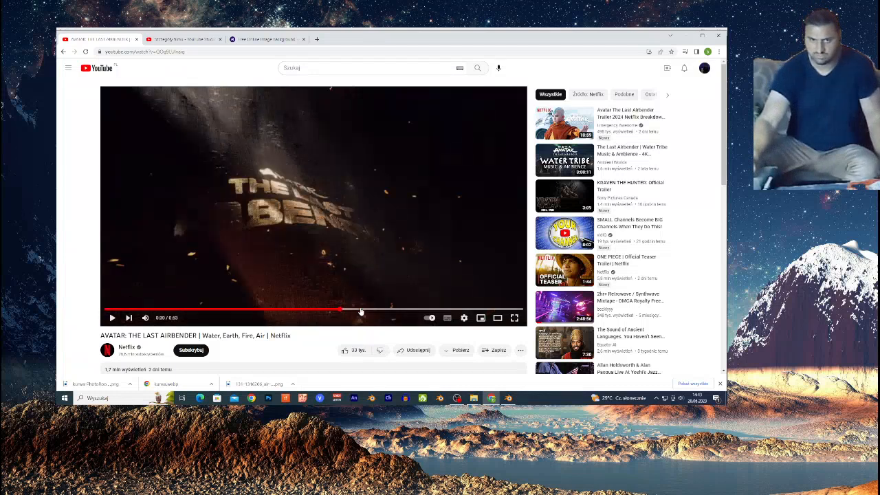
pyautogui.click(307, 310)
pyautogui.click(322, 311)
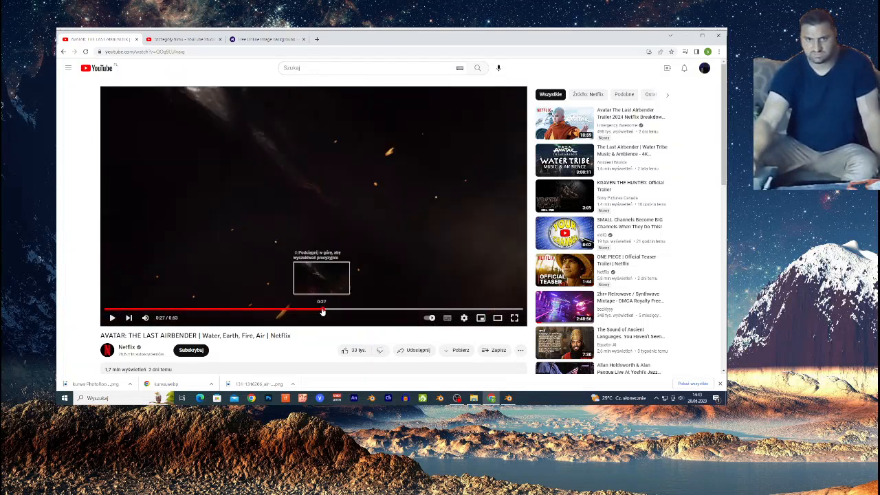
pyautogui.click(300, 309)
pyautogui.click(287, 311)
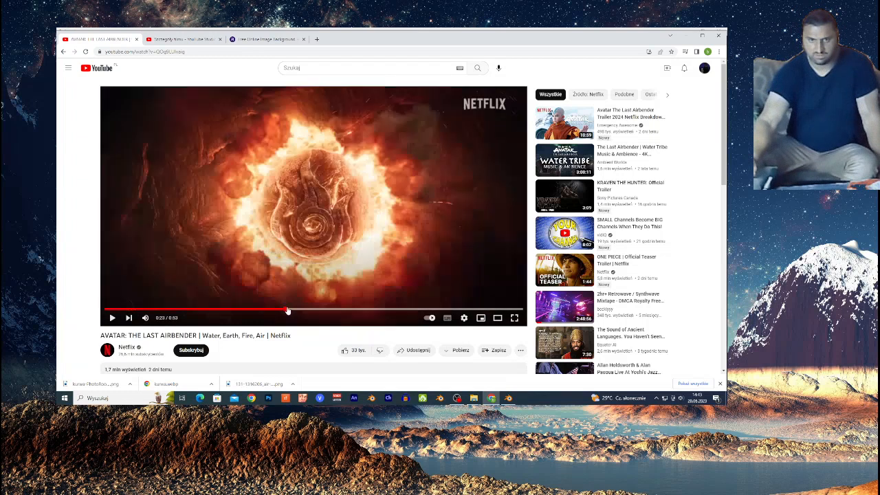
pyautogui.click(314, 310)
pyautogui.click(328, 310)
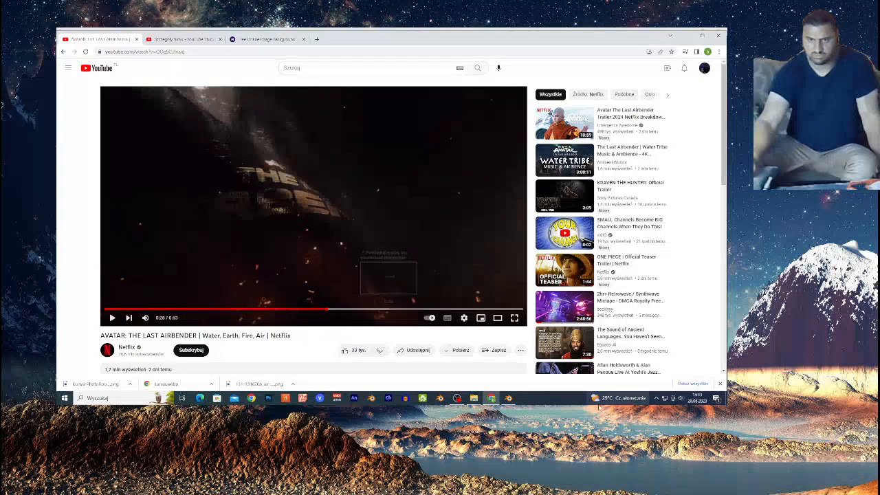
# Step: Compare the blank disc in Blender with the carved three-spiral emblem at 0:23 in the YouTube teaser
pyautogui.click(508, 397)
pyautogui.moveTo(298, 196); pyautogui.dragTo(359, 227)
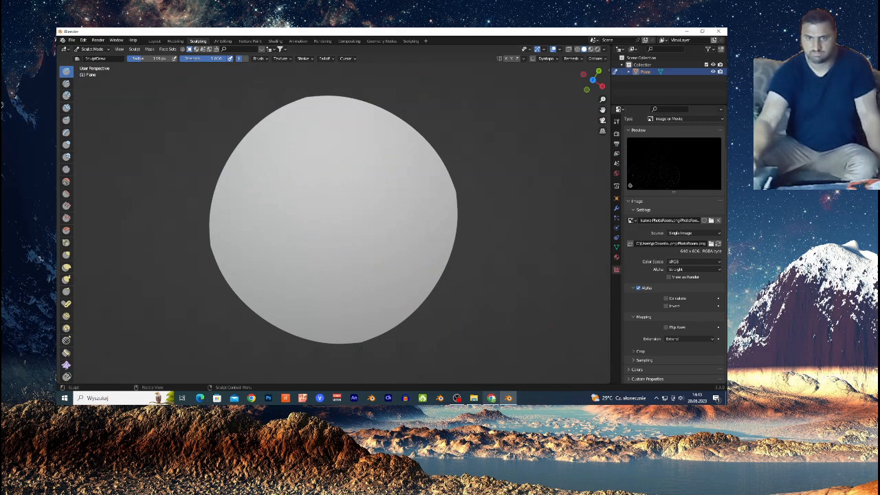
pyautogui.click(490, 398)
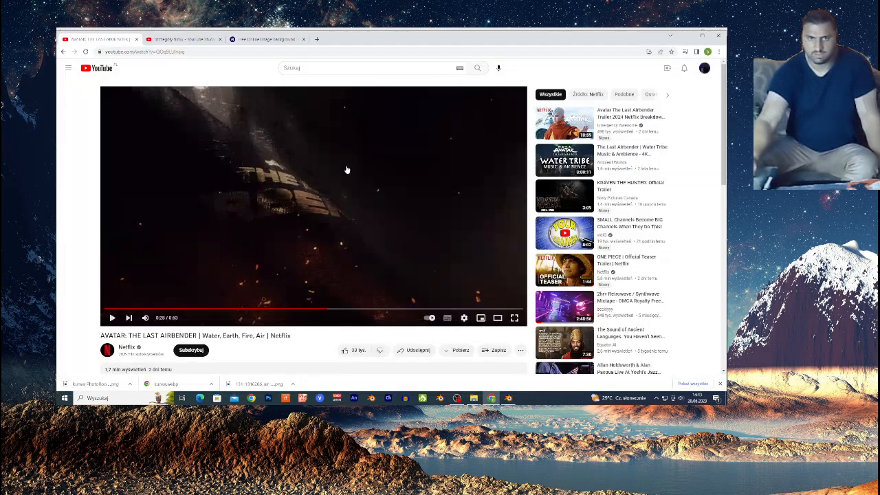
pyautogui.click(302, 310)
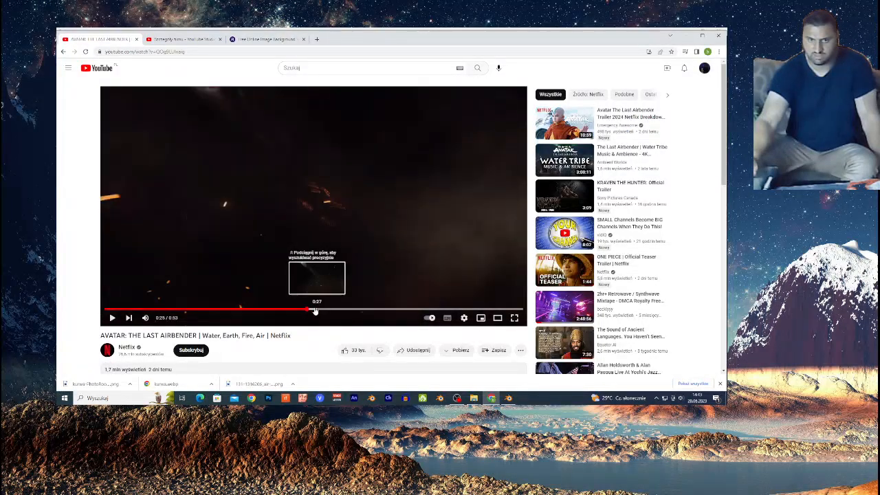
pyautogui.click(287, 309)
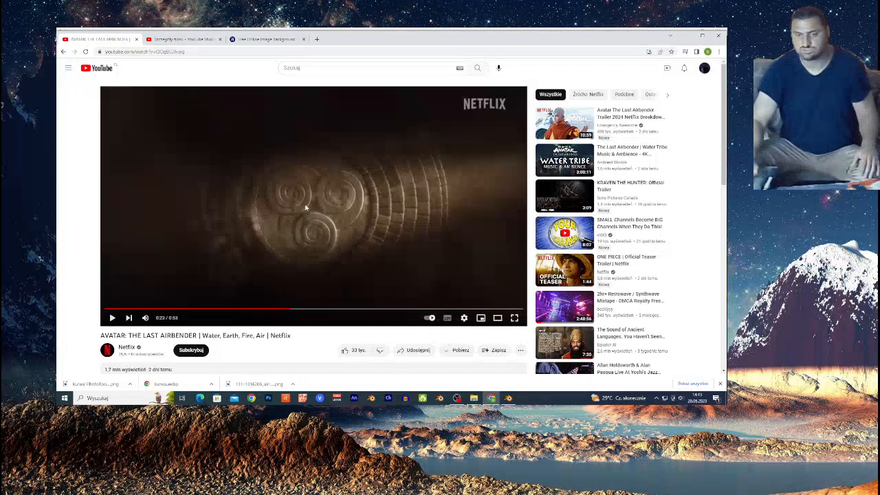
pyautogui.click(457, 398)
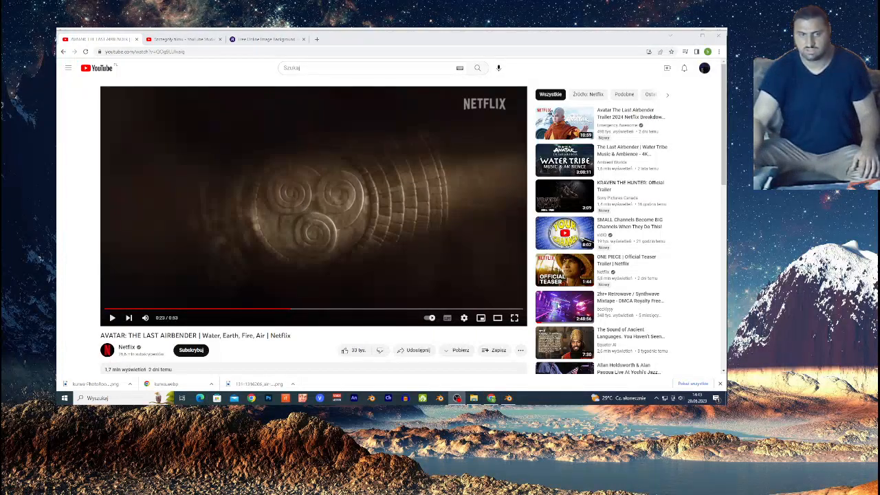